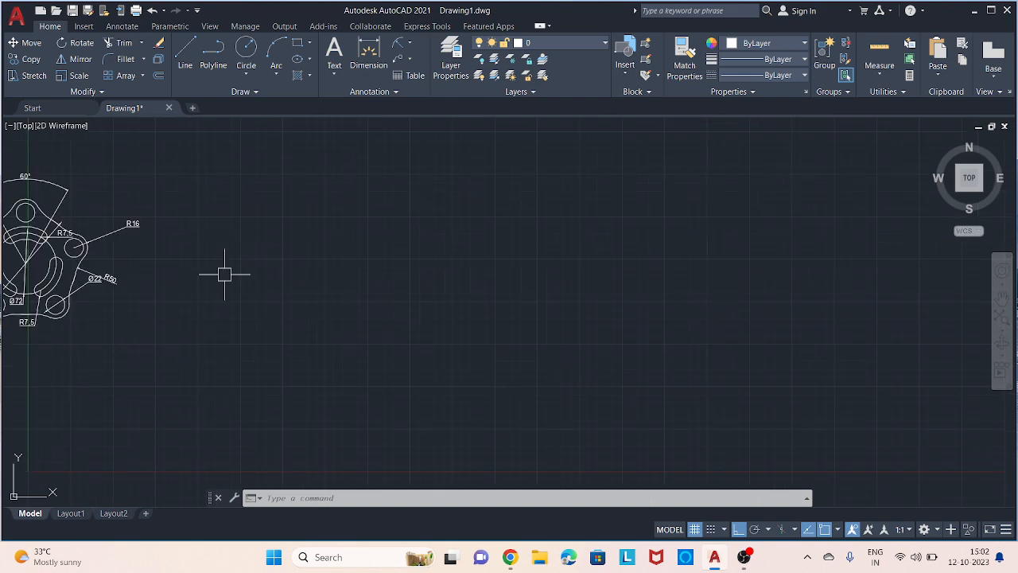
# - Configure the drawing units to decimal length with 0.000 precision and millimetres as the insertion scale
pyautogui.moveTo(240, 280)
pyautogui.mouseDown(button='middle')
pyautogui.moveTo(470, 307)
pyautogui.moveTo(503, 291)
pyautogui.mouseUp(button='middle')
pyautogui.scroll(4, 312, 276)
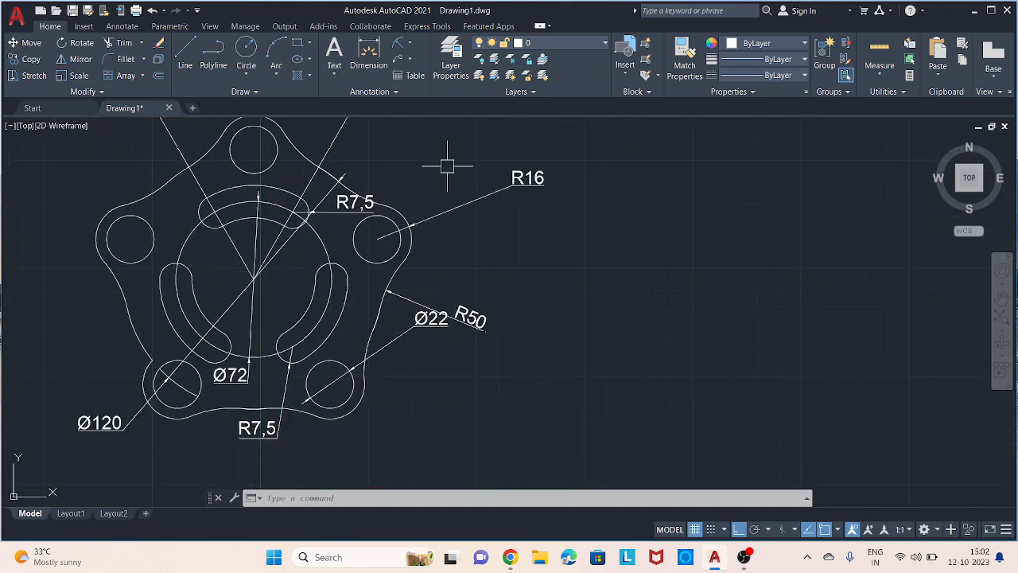
pyautogui.moveTo(447, 166); pyautogui.dragTo(489, 232, button='middle')
pyautogui.scroll(-2, 485, 217)
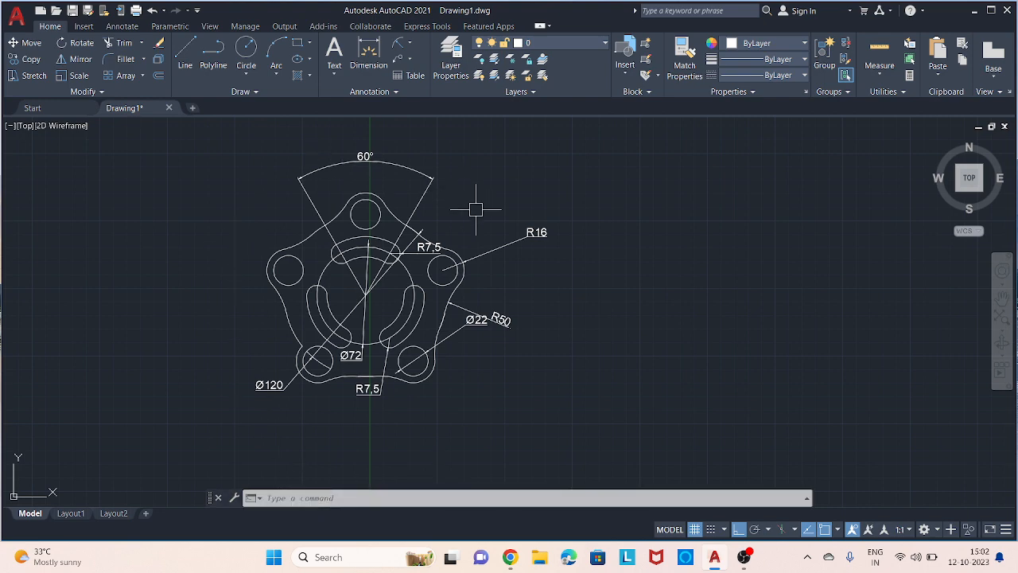
pyautogui.moveTo(495, 218); pyautogui.dragTo(412, 190, button='middle')
pyautogui.press('Escape')
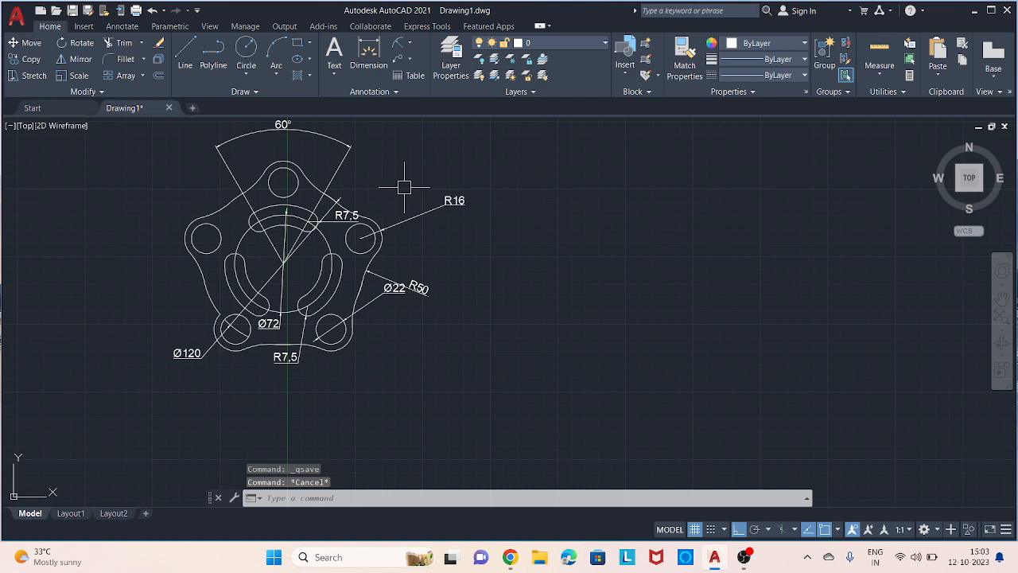
pyautogui.write('units')
pyautogui.press('Return')
pyautogui.click(427, 188)
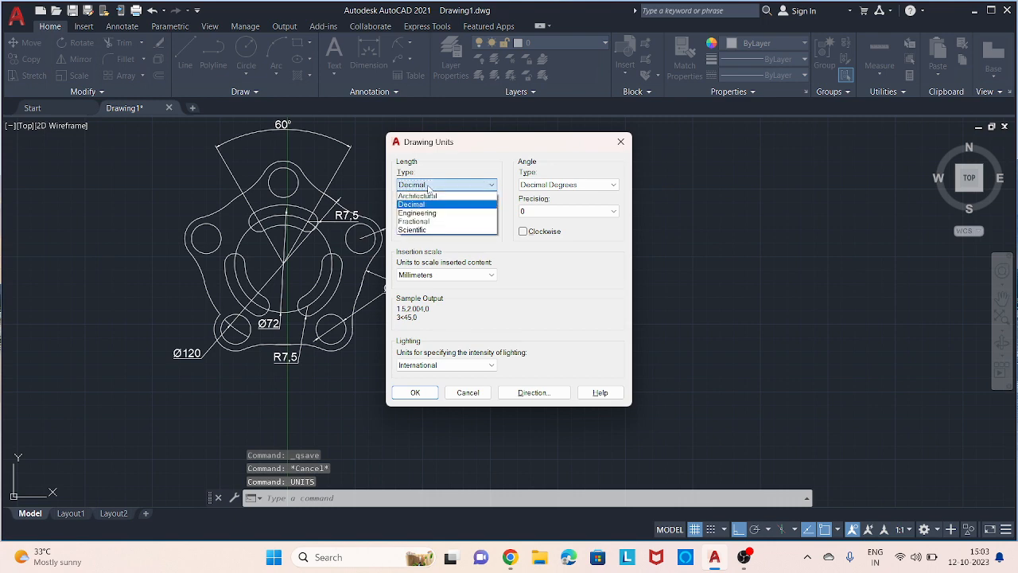
pyautogui.click(428, 189)
pyautogui.click(430, 211)
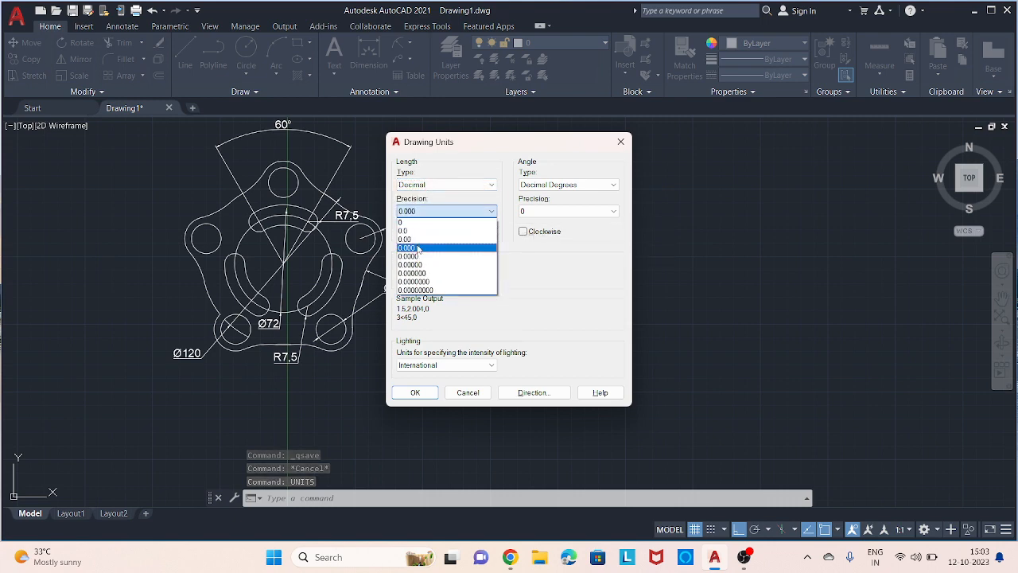
pyautogui.click(414, 246)
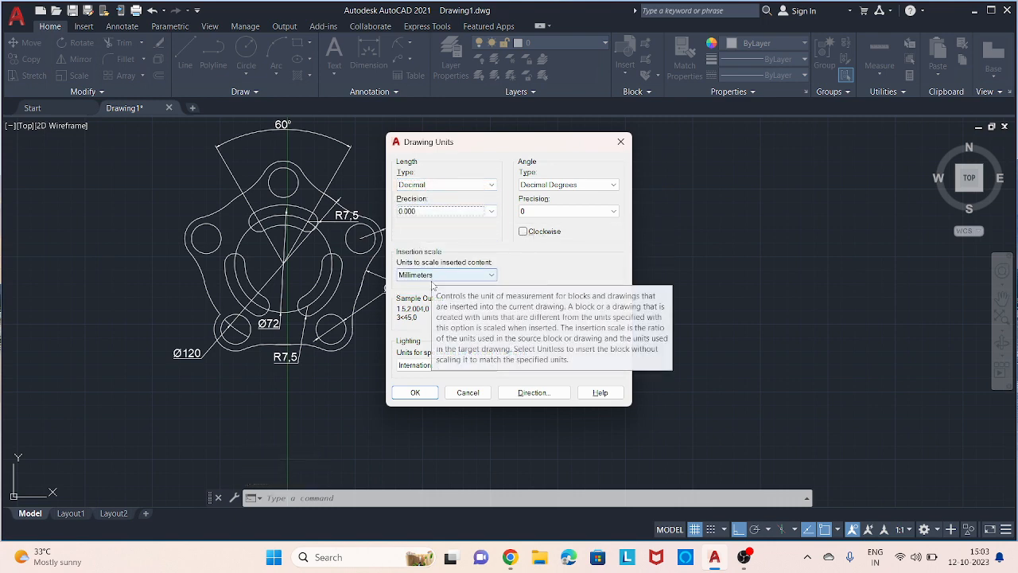
pyautogui.click(415, 392)
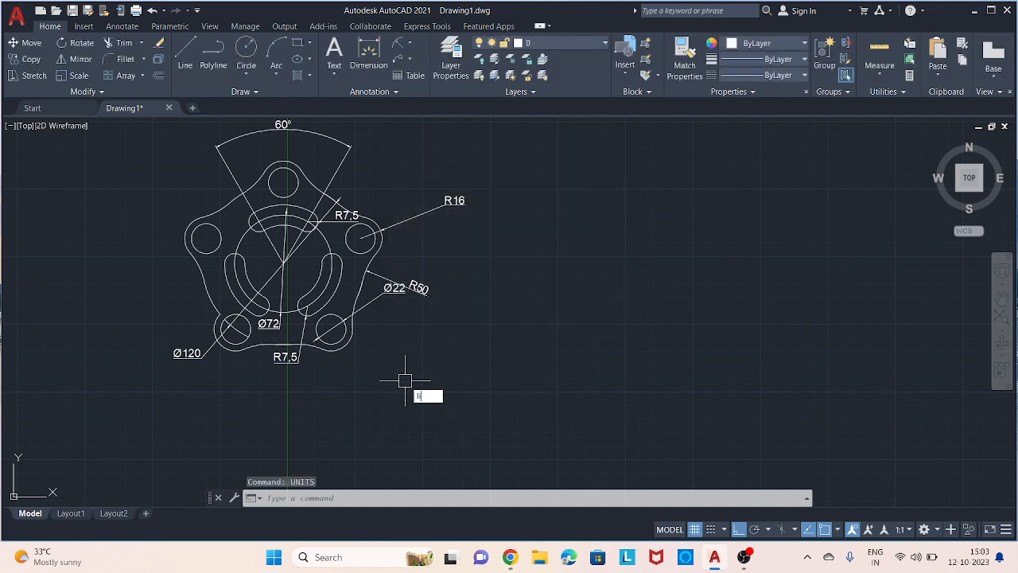
# - Set the model space limits from 0,0 to 10000,10000 and zoom to show all of the drawing area
pyautogui.press('Return')
pyautogui.write('0')
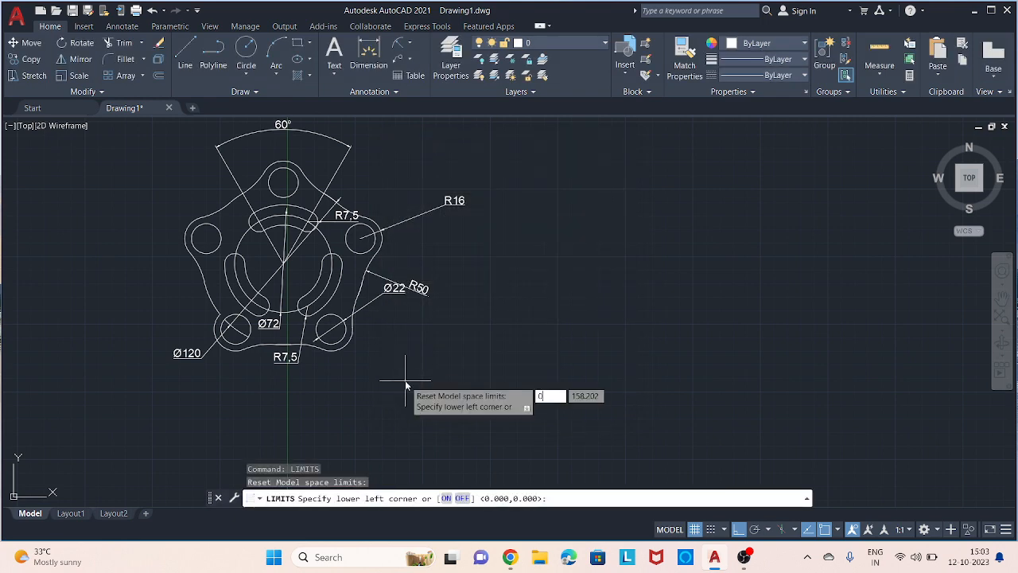
pyautogui.write(',0')
pyautogui.press('Return')
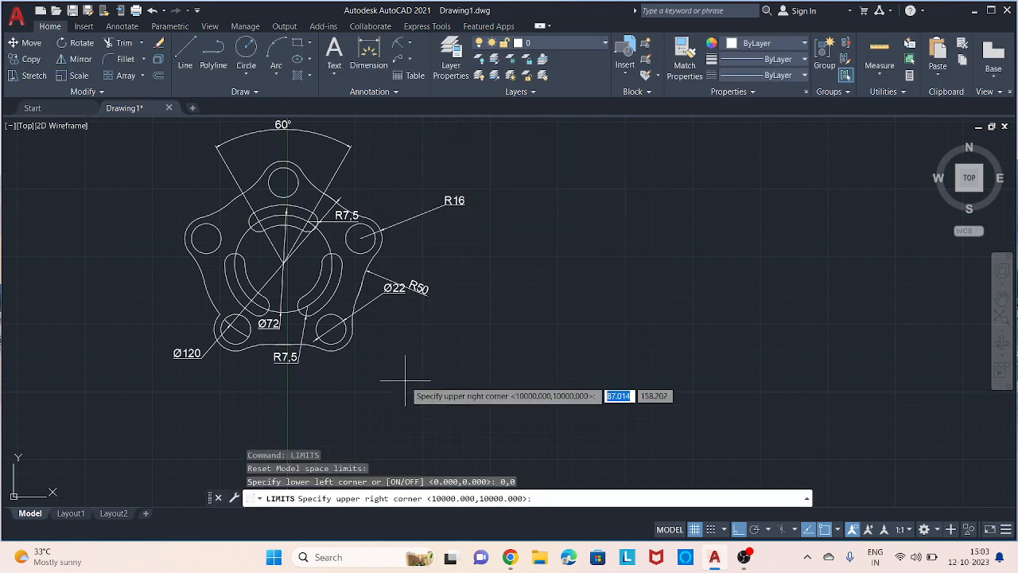
pyautogui.write('10000')
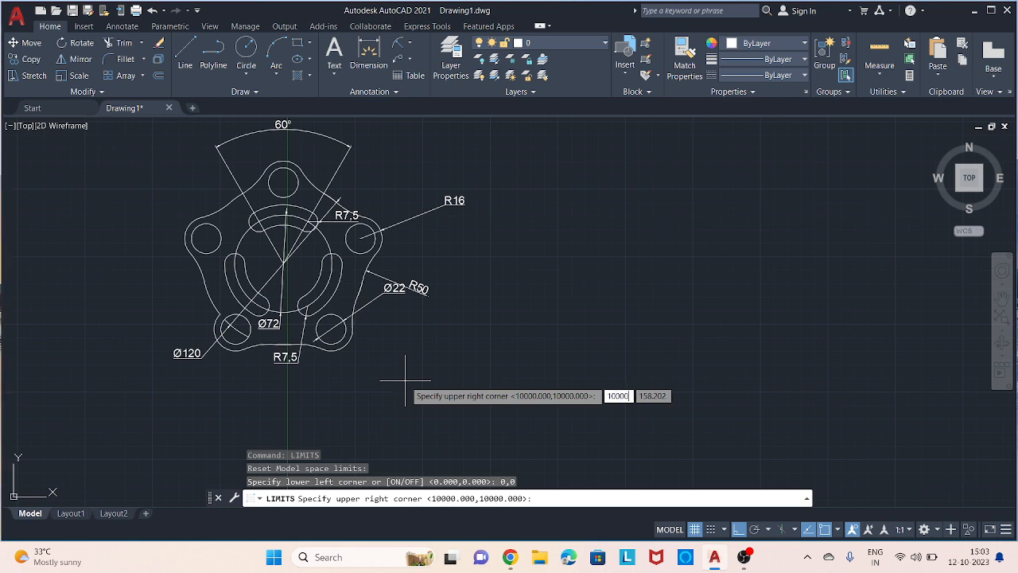
pyautogui.write(',1')
pyautogui.write('0000')
pyautogui.press('Return')
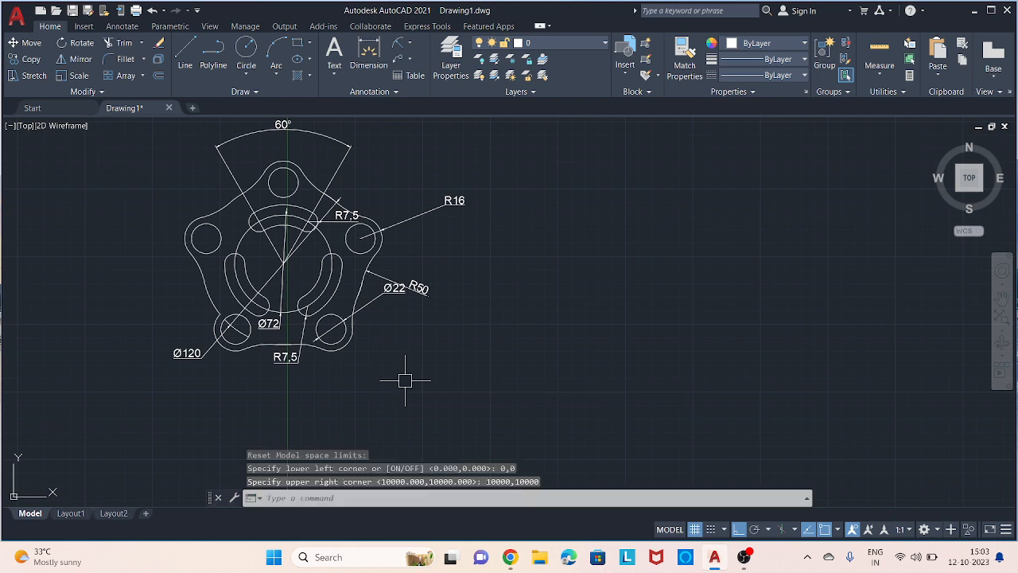
pyautogui.write('z')
pyautogui.press('Return')
pyautogui.write('a')
pyautogui.press('Return')
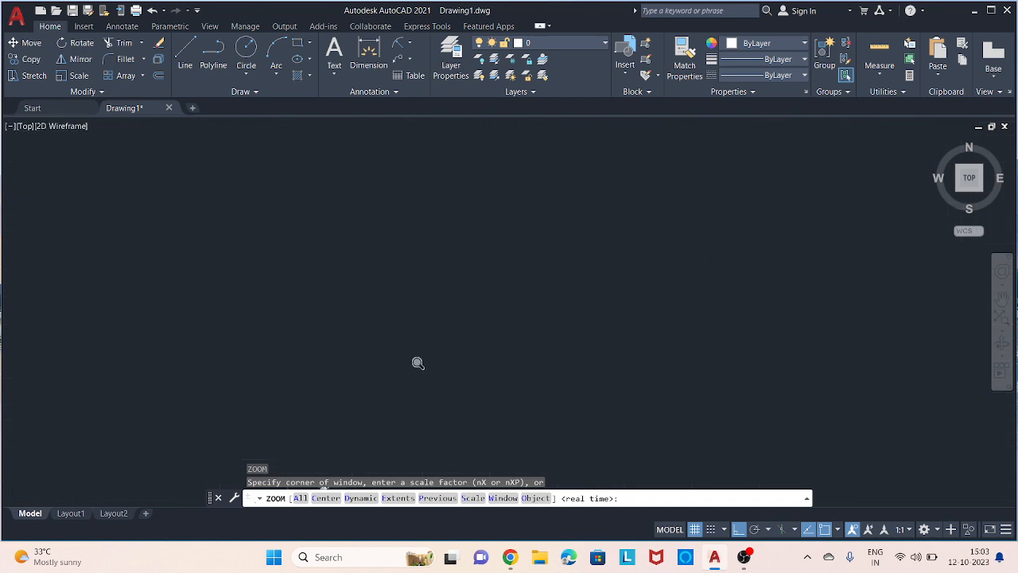
# - Draw a horizontal construction line through the empty area below the dimensioned reference part
pyautogui.scroll(-3, 314, 327)
pyautogui.scroll(8, 321, 426)
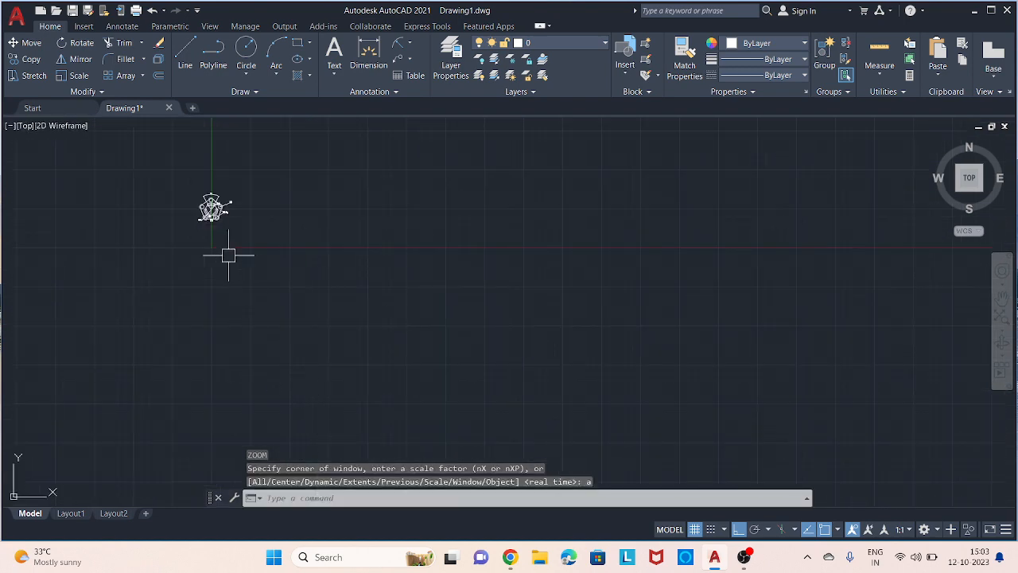
pyautogui.moveTo(248, 257); pyautogui.dragTo(387, 360, button='middle')
pyautogui.scroll(8, 323, 320)
pyautogui.moveTo(525, 308)
pyautogui.mouseDown(button='middle')
pyautogui.moveTo(448, 295)
pyautogui.moveTo(214, 301)
pyautogui.mouseUp(button='middle')
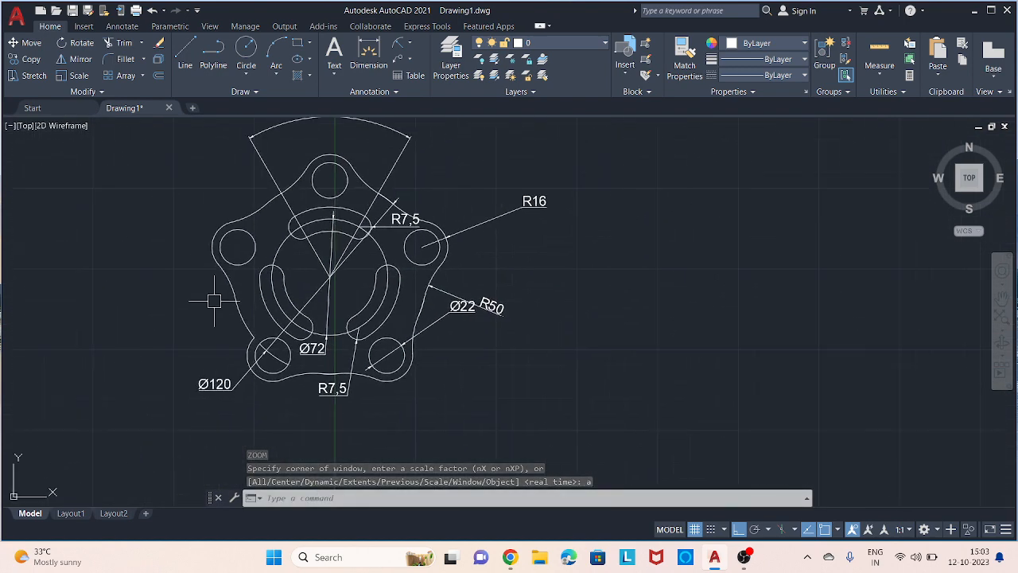
pyautogui.press('Escape')
pyautogui.write('x')
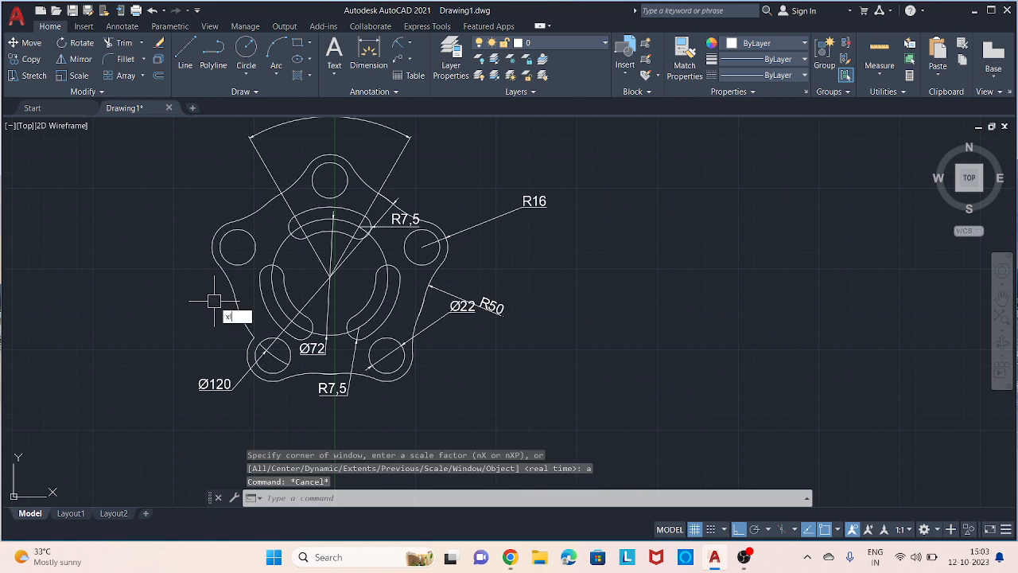
pyautogui.write('l')
pyautogui.press('Return')
pyautogui.scroll(-2, 472, 272)
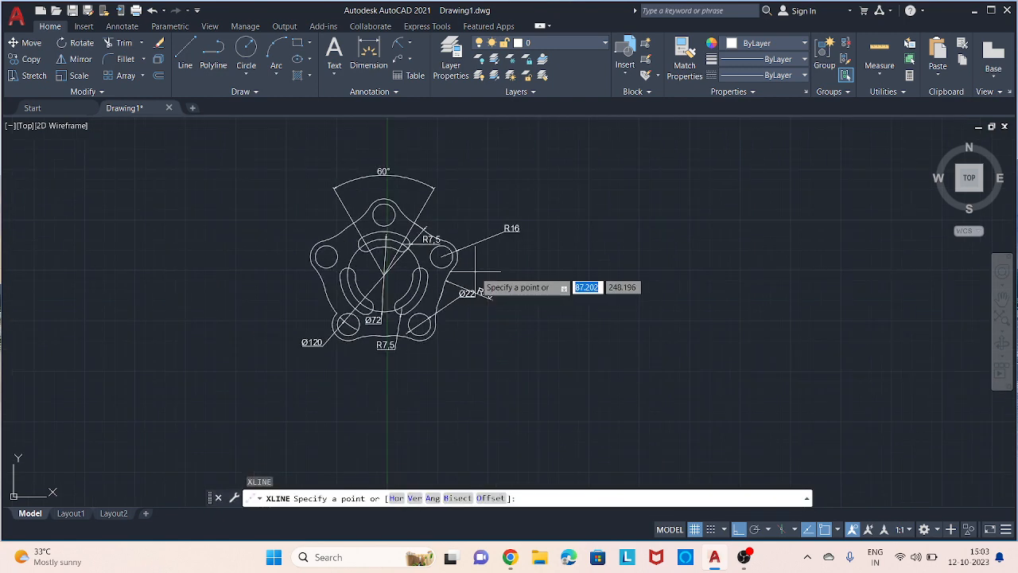
pyautogui.moveTo(494, 269); pyautogui.dragTo(413, 228, button='middle')
pyautogui.click(409, 403)
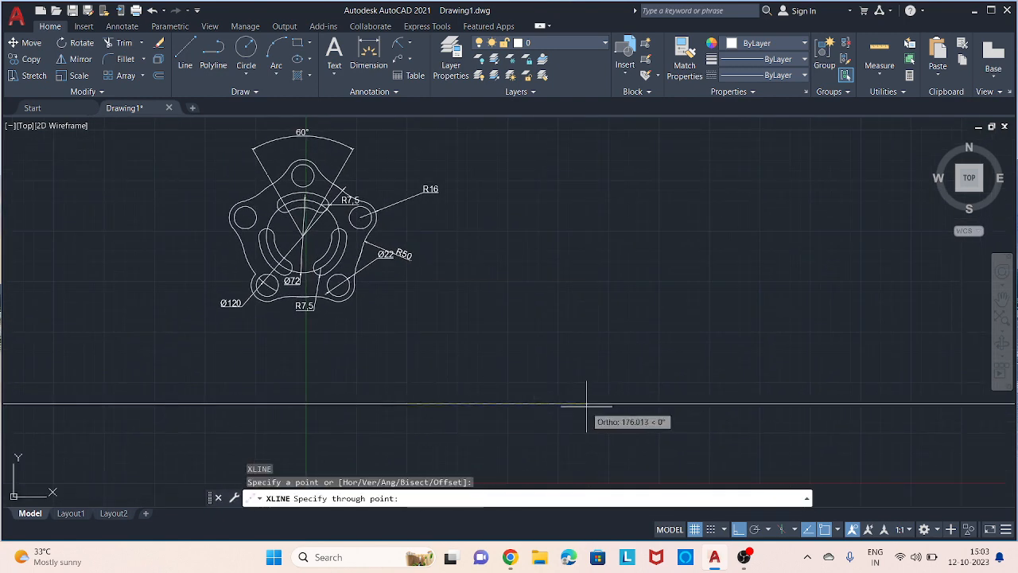
pyautogui.click(602, 405)
pyautogui.press('Return')
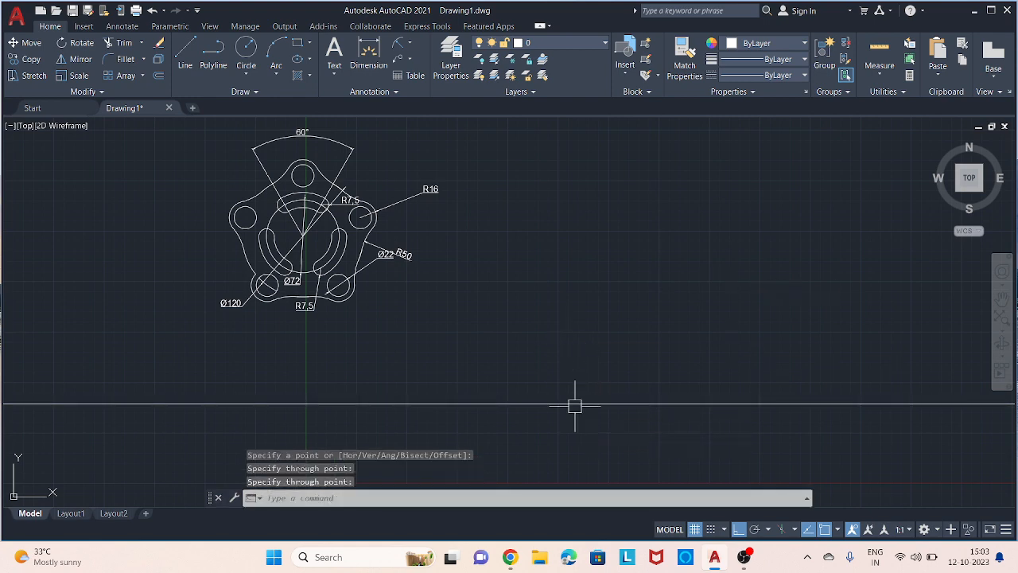
# - Draw a vertical construction line crossing the horizontal one, to the right of the reference part
pyautogui.press('Return')
pyautogui.click(582, 434)
pyautogui.press('Escape')
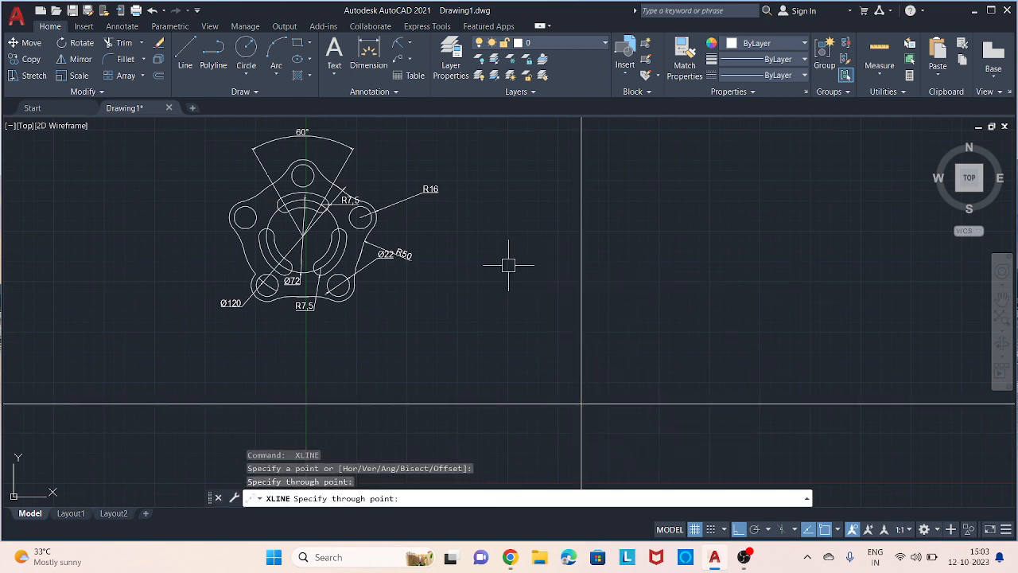
# - Examine the reference part's dimensions, especially the central circle, the arc slots and the circle through the outer holes
pyautogui.moveTo(506, 264); pyautogui.dragTo(540, 299, button='middle')
pyautogui.scroll(4, 352, 279)
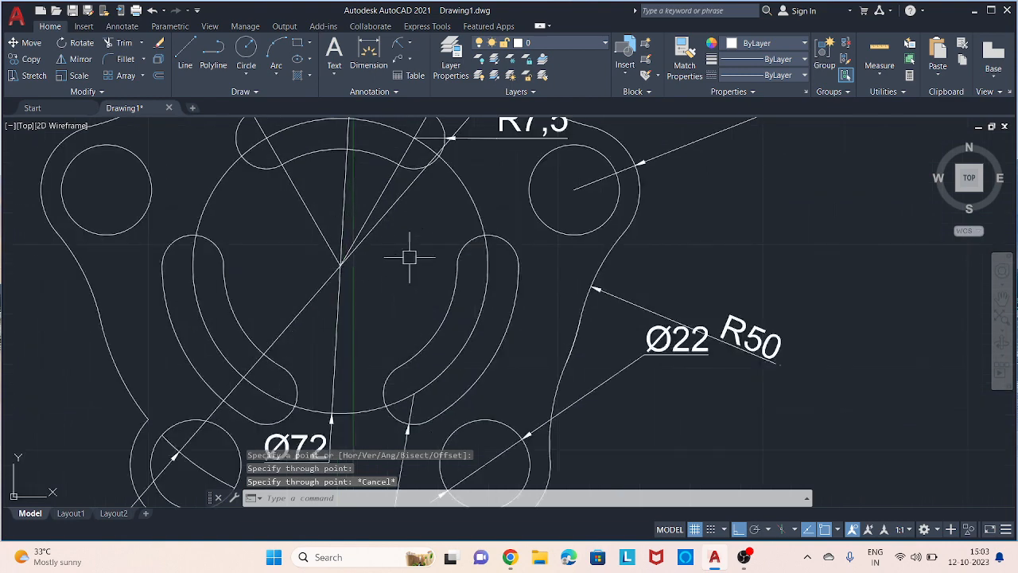
pyautogui.scroll(-2, 404, 257)
pyautogui.scroll(4, 395, 259)
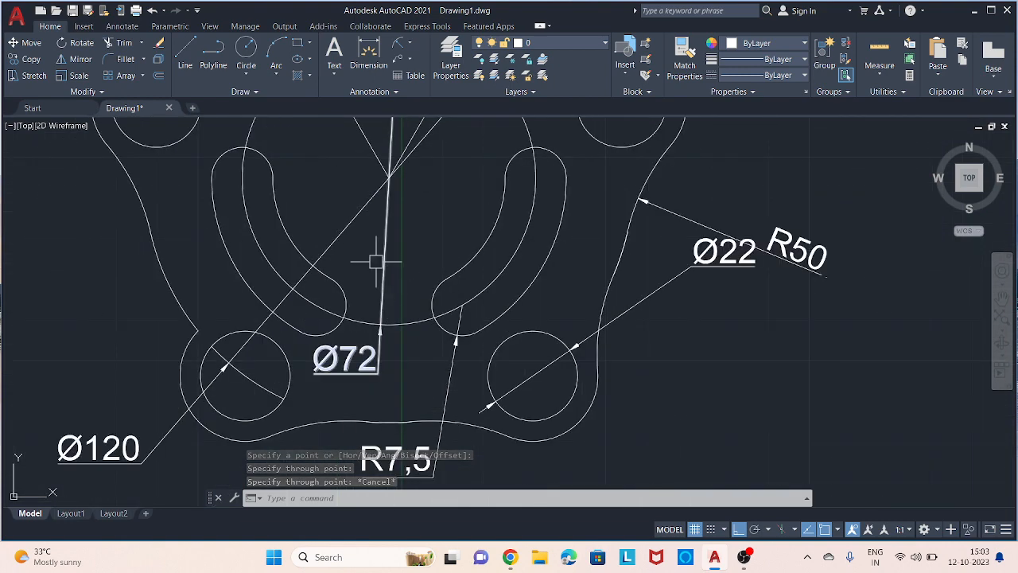
pyautogui.scroll(-4, 371, 258)
pyautogui.moveTo(415, 195); pyautogui.dragTo(390, 300, button='middle')
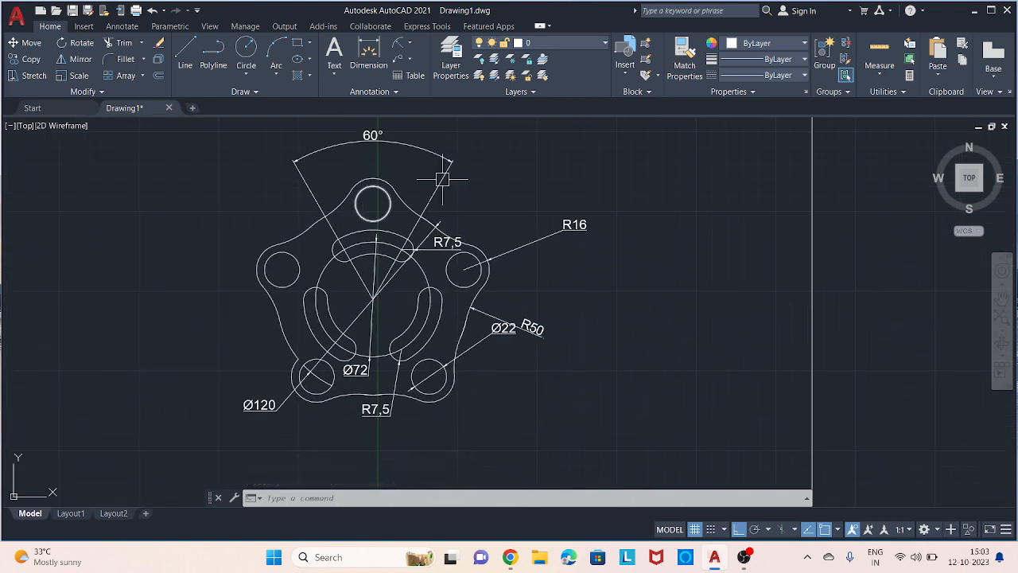
pyautogui.scroll(4, 411, 287)
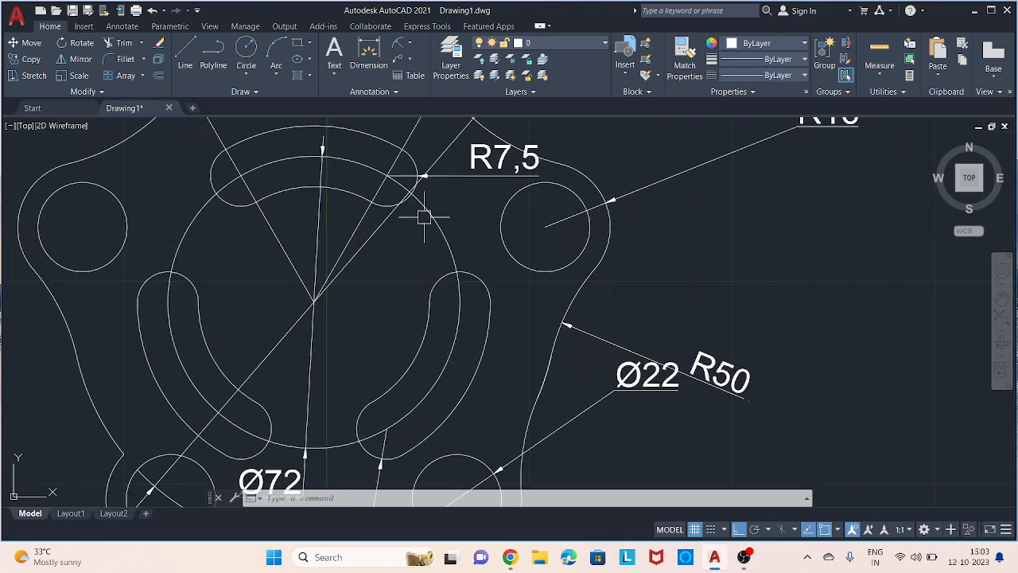
pyautogui.scroll(-2, 413, 222)
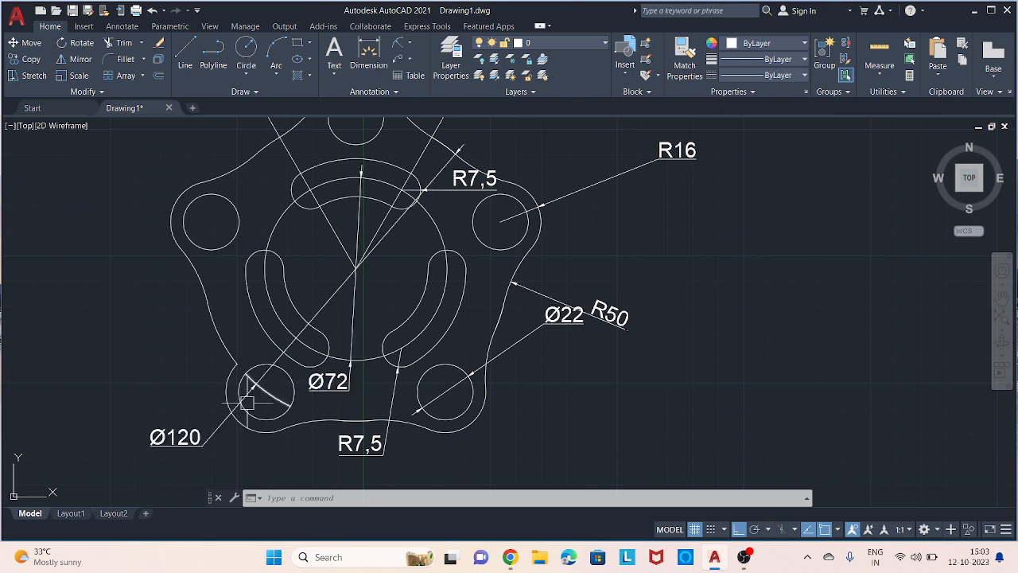
pyautogui.scroll(-2, 368, 298)
# - Draw a circle of diameter 72 centred on the intersection of the two construction lines
pyautogui.moveTo(682, 295)
pyautogui.mouseDown(button='middle')
pyautogui.moveTo(543, 183)
pyautogui.moveTo(480, 198)
pyautogui.moveTo(482, 233)
pyautogui.moveTo(481, 224)
pyautogui.mouseUp(button='middle')
pyautogui.press('Escape')
pyautogui.write('c')
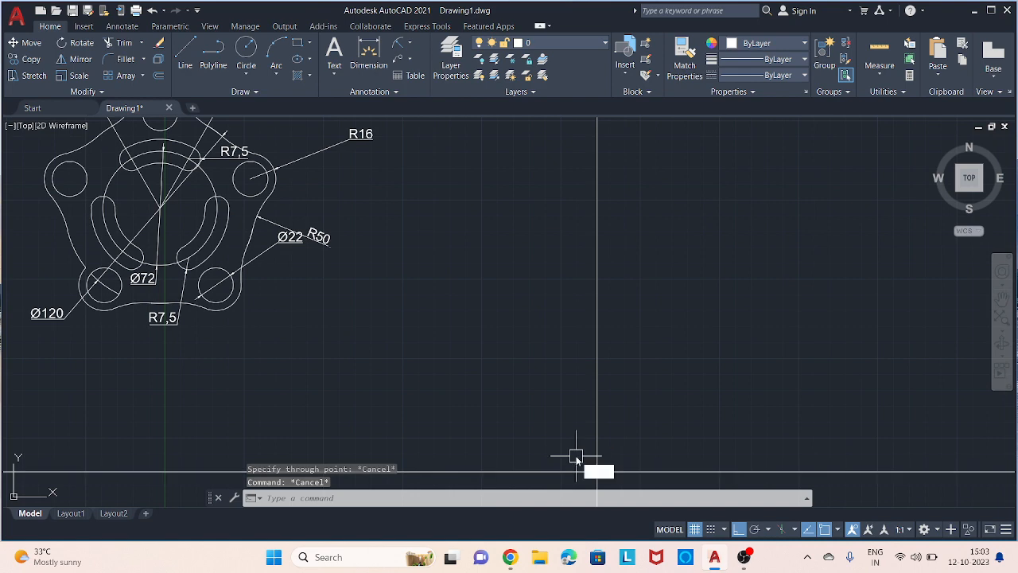
pyautogui.press('Return')
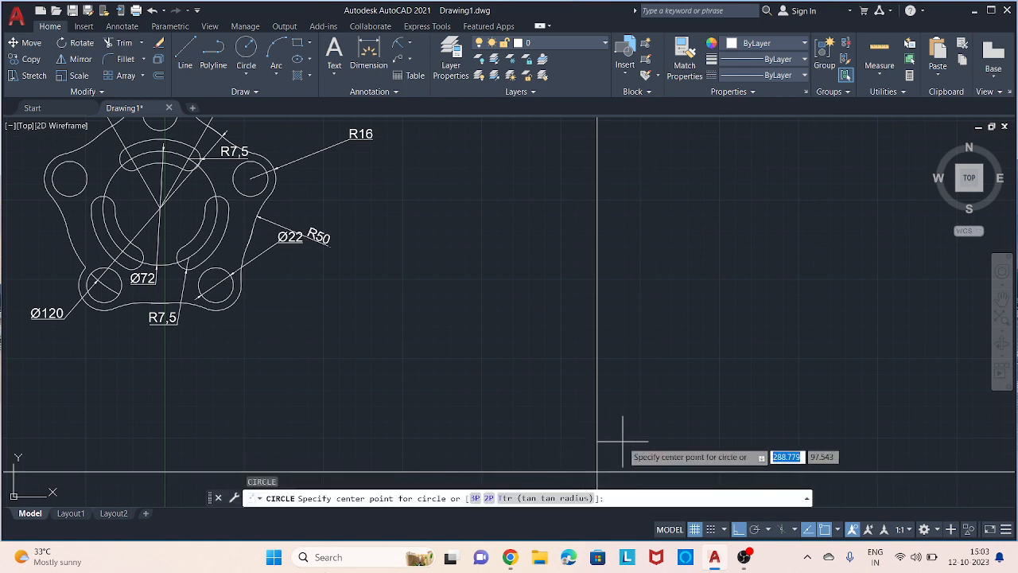
pyautogui.click(598, 472)
pyautogui.write('d')
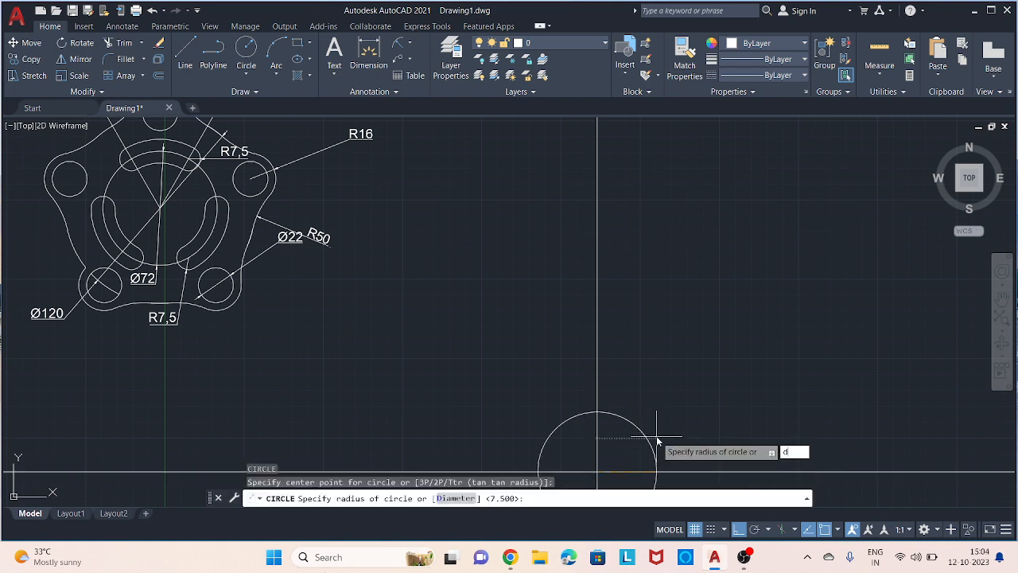
pyautogui.press('Return')
pyautogui.press('Return')
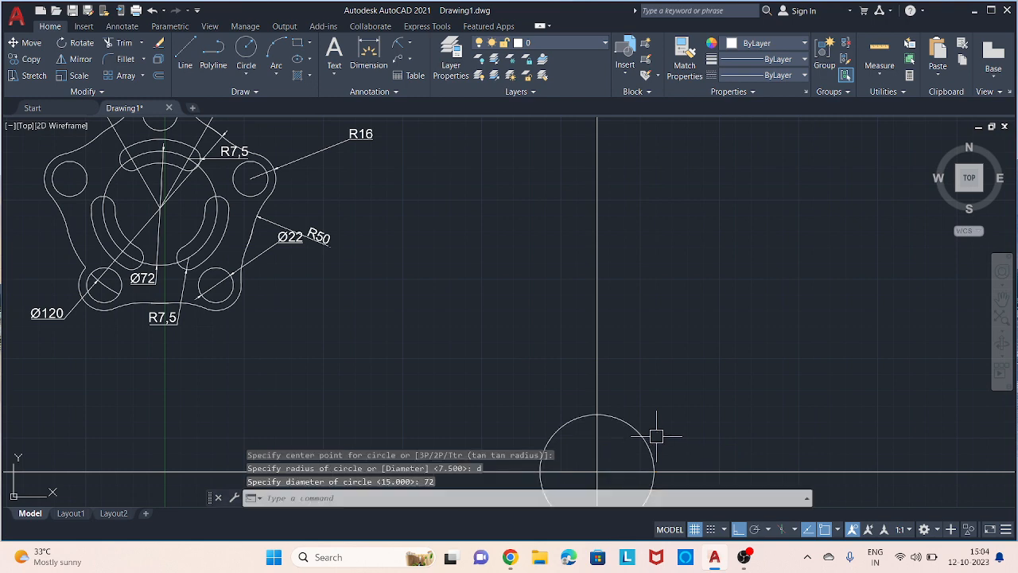
# - Draw a concentric circle of diameter 120 around the 72 mm circle, centred on the construction line intersection
pyautogui.moveTo(613, 424); pyautogui.dragTo(627, 350, button='middle')
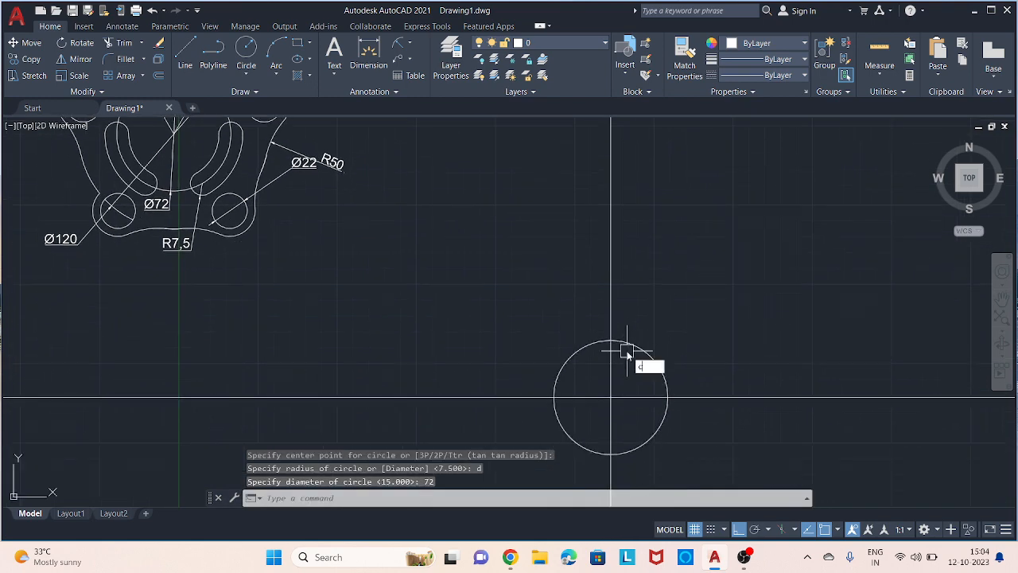
pyautogui.write('c')
pyautogui.press('Return')
pyautogui.click(611, 397)
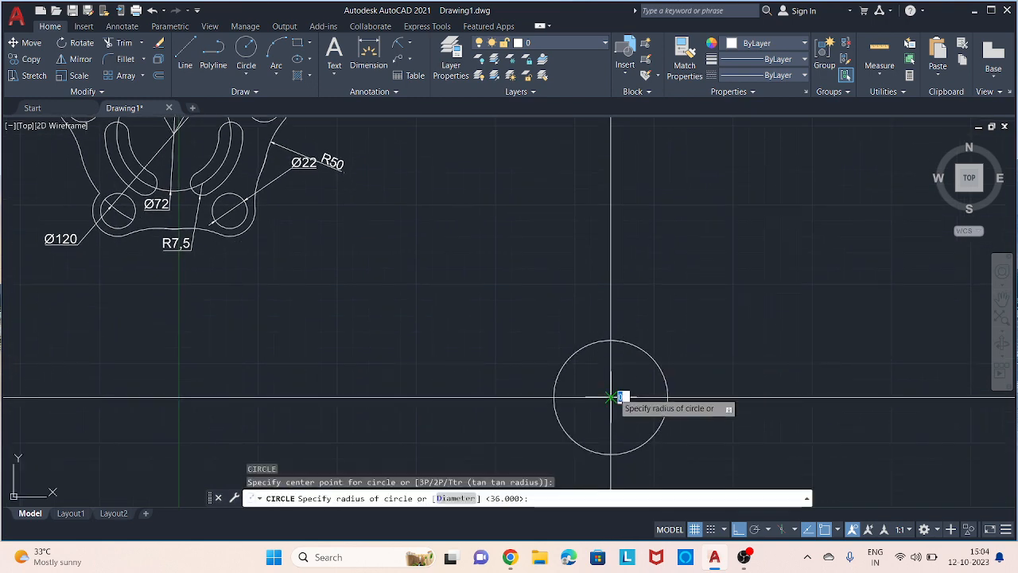
pyautogui.press('Return')
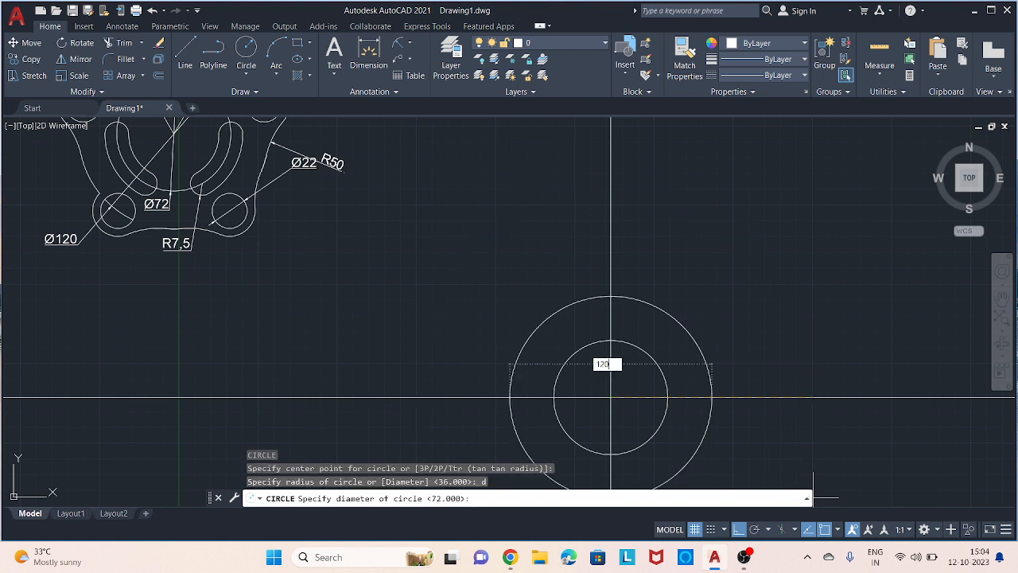
pyautogui.press('Return')
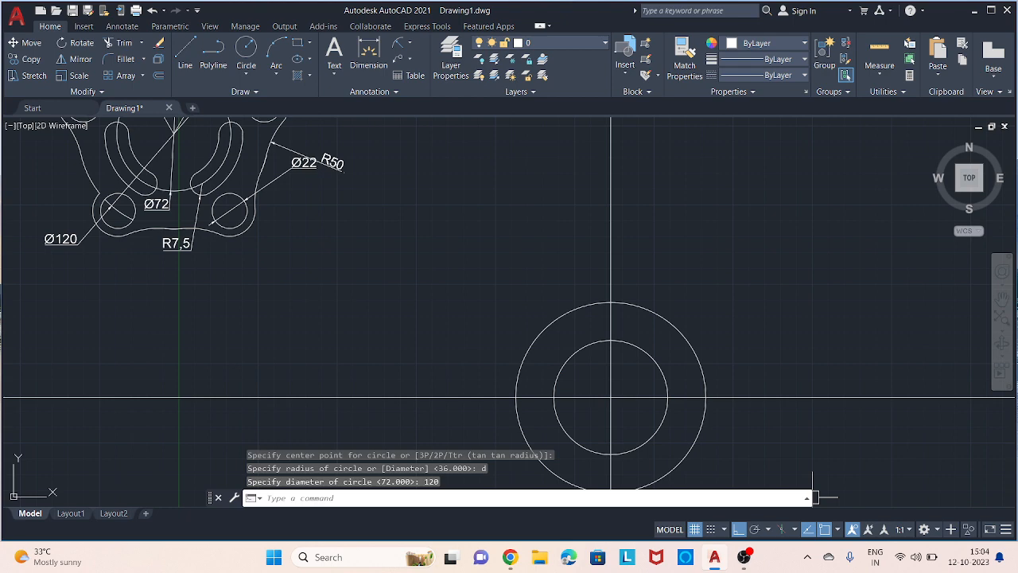
# - Examine the reference part's outer holes and lobes, checking their diameter and radius dimensions
pyautogui.moveTo(400, 268); pyautogui.dragTo(435, 369, button='middle')
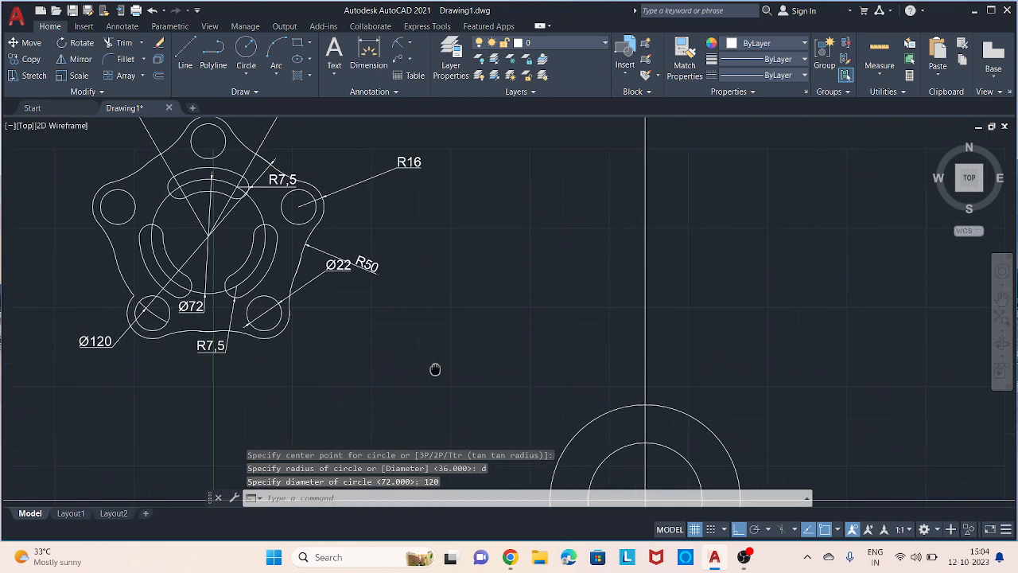
pyautogui.moveTo(324, 125); pyautogui.dragTo(325, 197, button='middle')
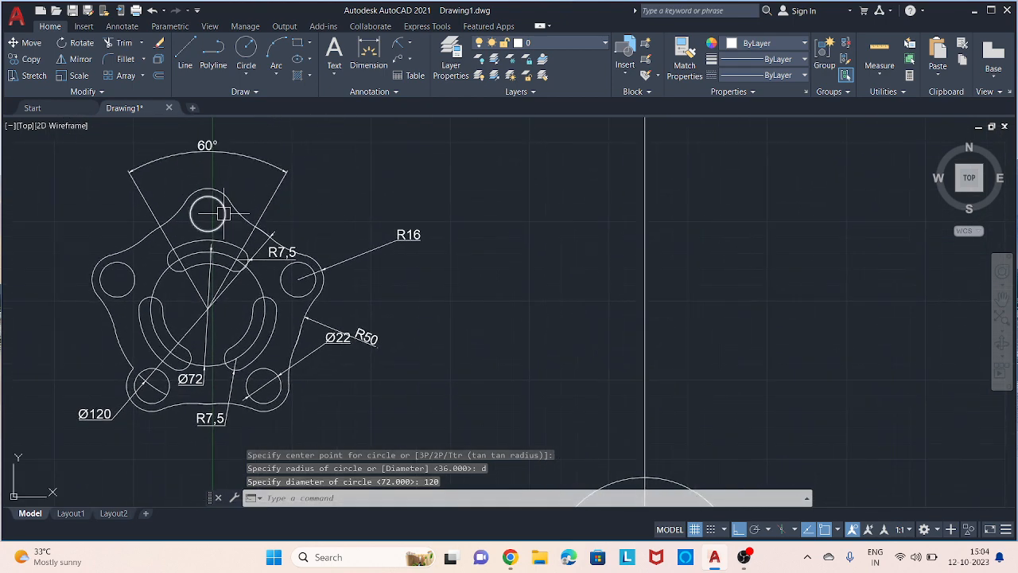
pyautogui.scroll(2, 222, 191)
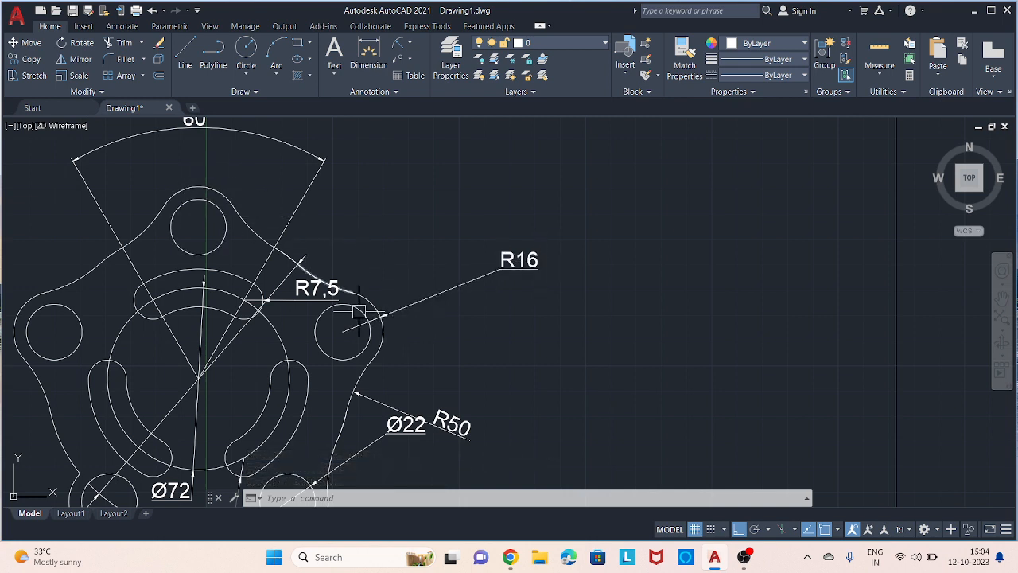
pyautogui.scroll(-2, 403, 239)
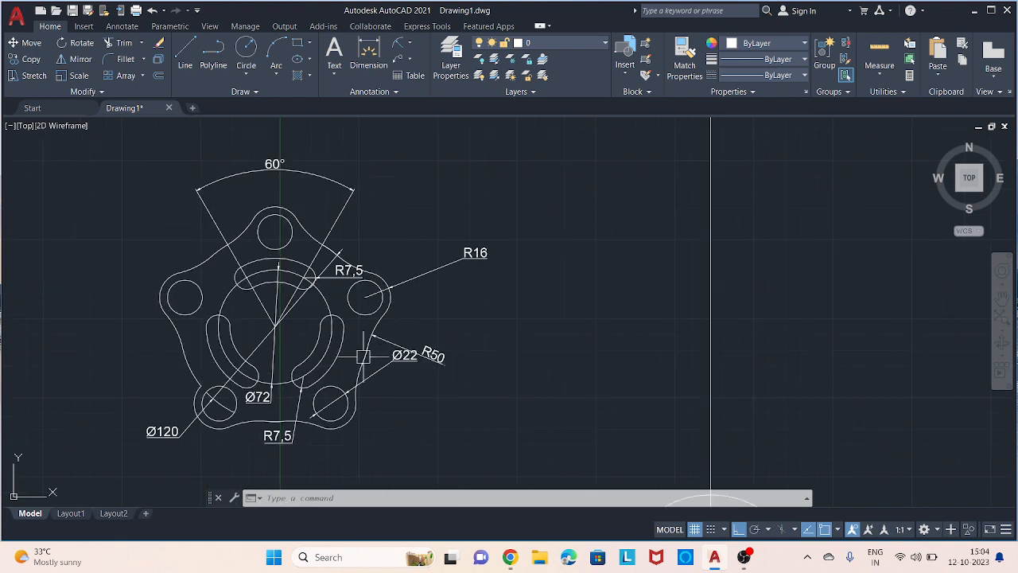
pyautogui.scroll(4, 313, 392)
pyautogui.moveTo(339, 417); pyautogui.dragTo(327, 377, button='middle')
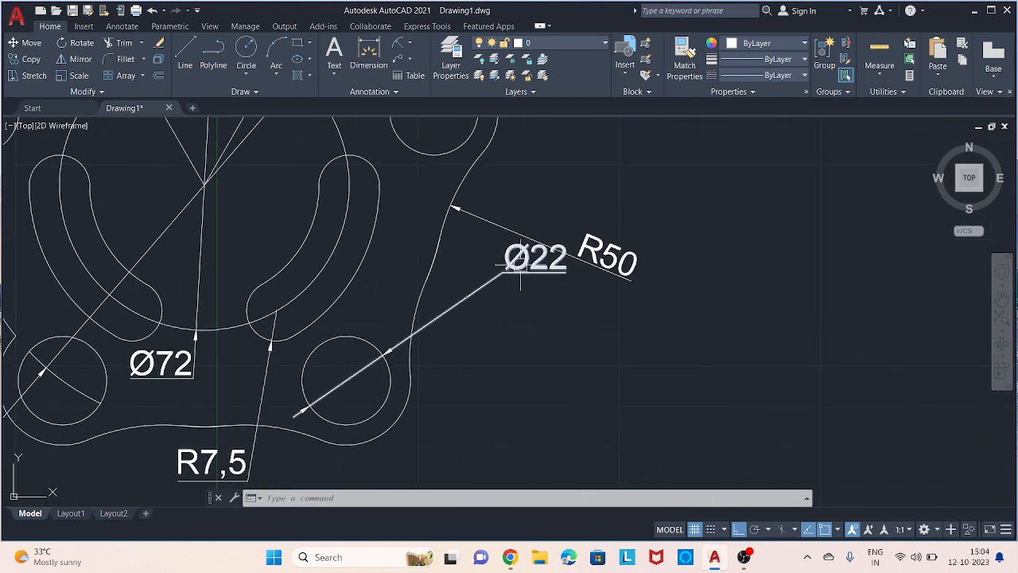
pyautogui.scroll(-6, 477, 285)
pyautogui.moveTo(546, 303); pyautogui.dragTo(460, 296, button='middle')
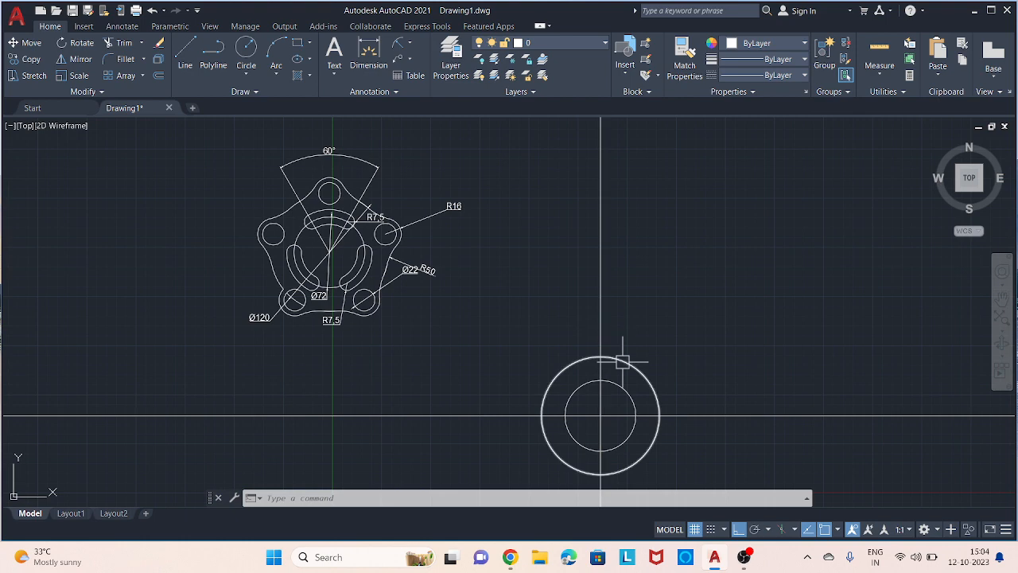
# - Draw a circle of diameter 22 centred where the vertical construction line meets the top of the 120 mm circle
pyautogui.press('Return')
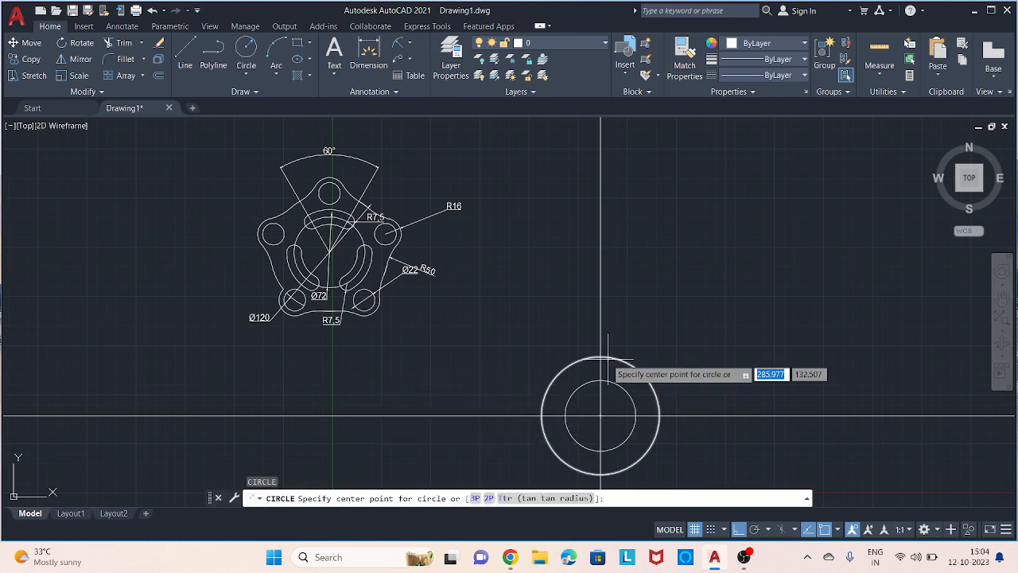
pyautogui.click(600, 356)
pyautogui.write('d')
pyautogui.press('Return')
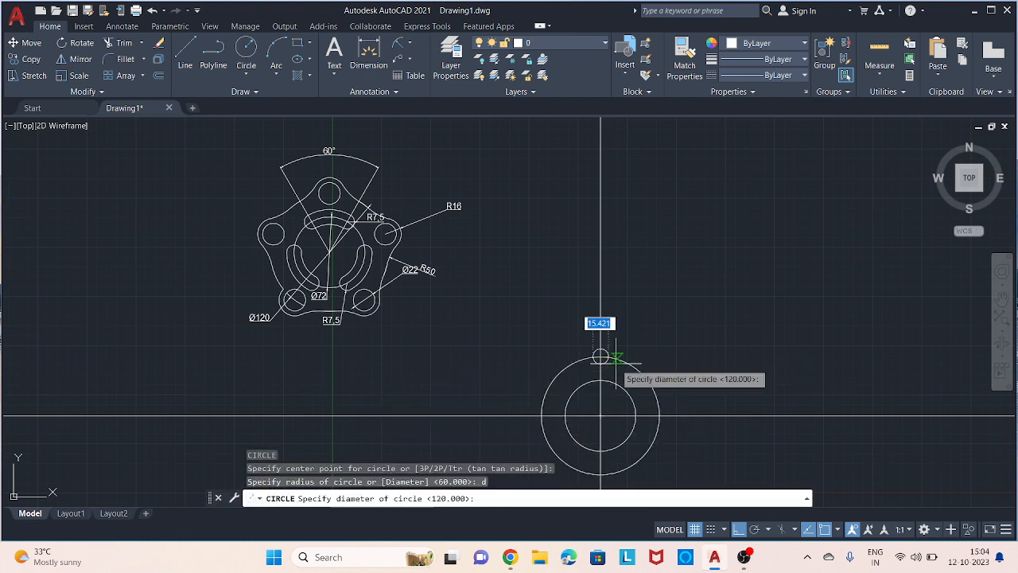
pyautogui.write('22')
pyautogui.press('Return')
# - Draw a concentric circle of radius 16 around the 22 mm hole circle
pyautogui.scroll(2, 603, 350)
pyautogui.scroll(2, 603, 331)
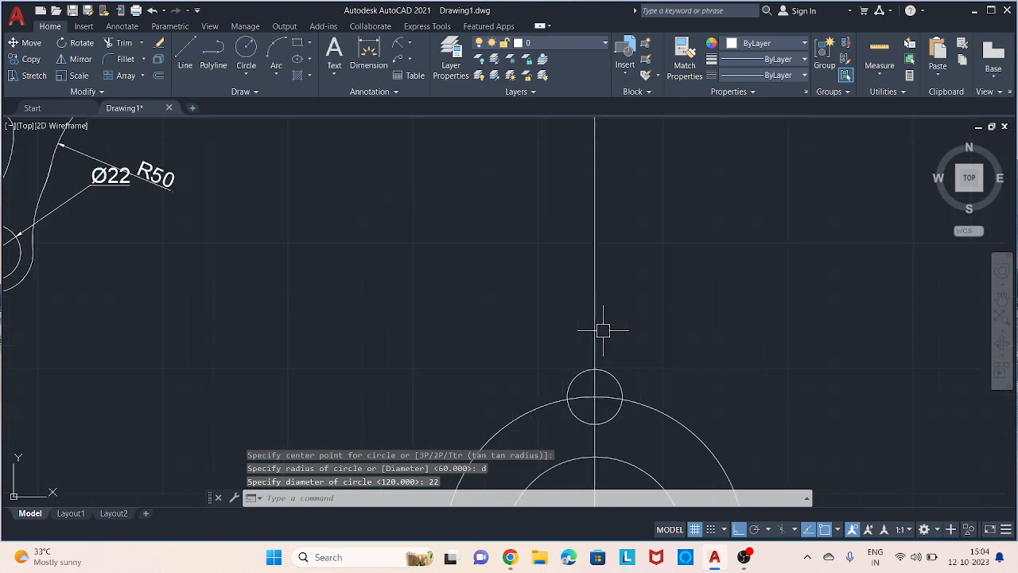
pyautogui.press('Return')
pyautogui.scroll(-2, 406, 327)
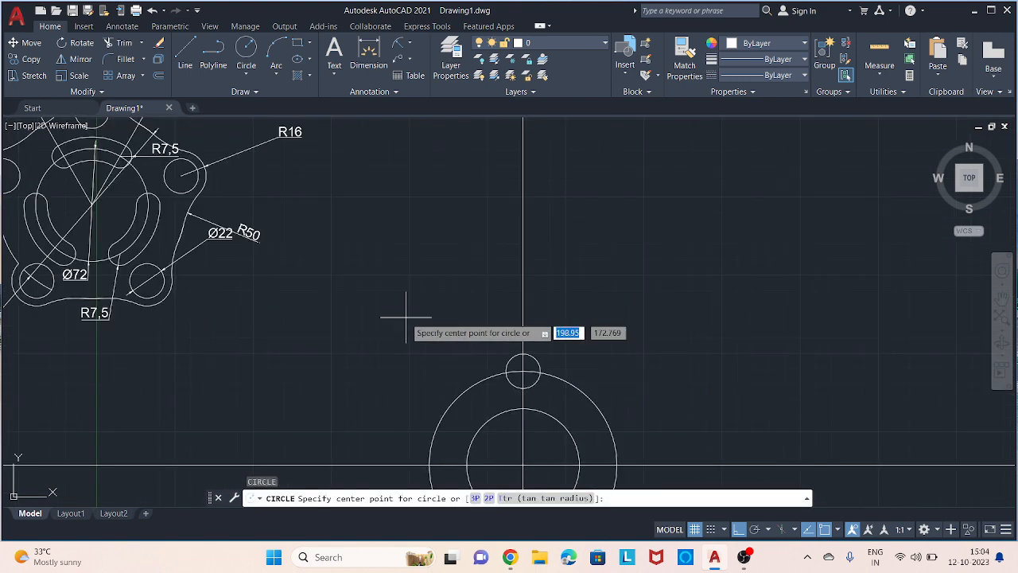
pyautogui.click(523, 371)
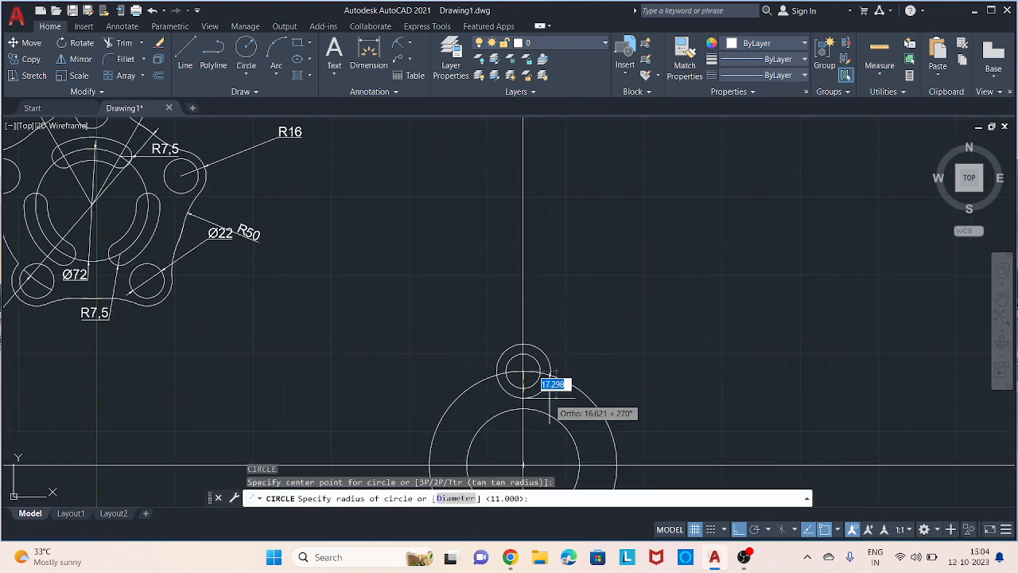
pyautogui.press('Return')
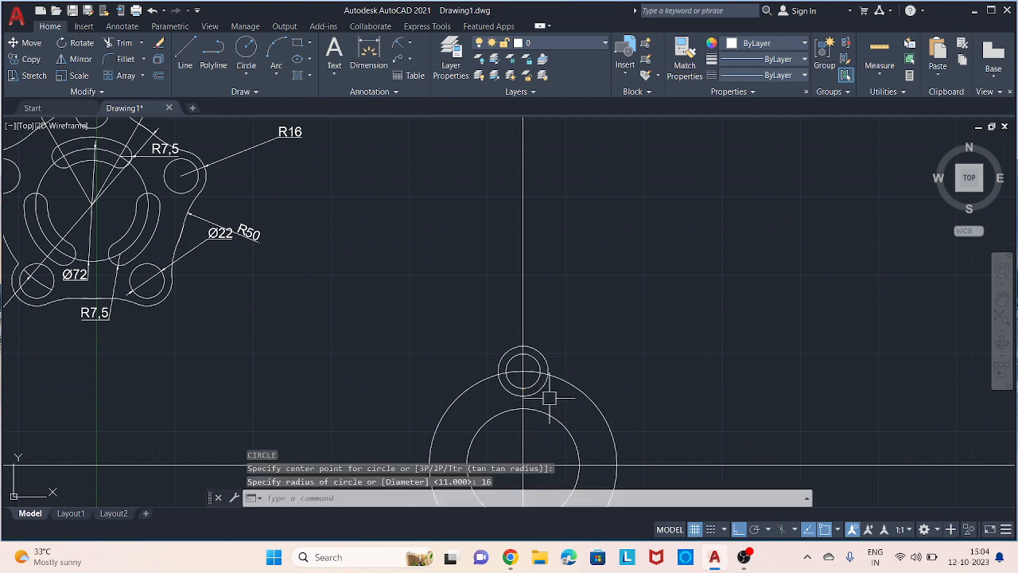
pyautogui.press('Escape')
# - Trim the part of the radius 16 circle inside the 120 mm circle and the 120 mm circle's segment inside the lobe
pyautogui.scroll(5, 549, 398)
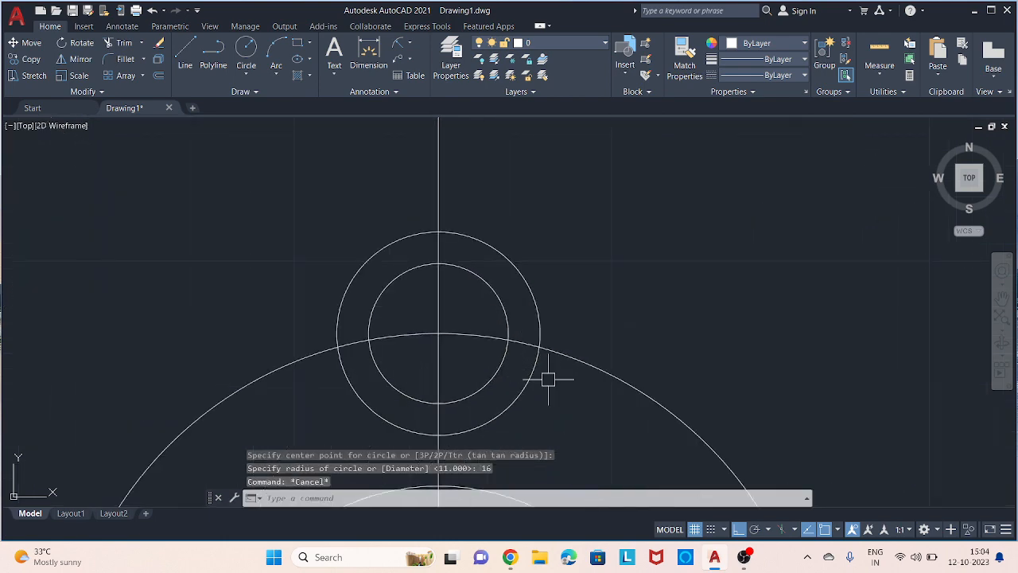
pyautogui.write('tr')
pyautogui.press('Return')
pyautogui.click(528, 392)
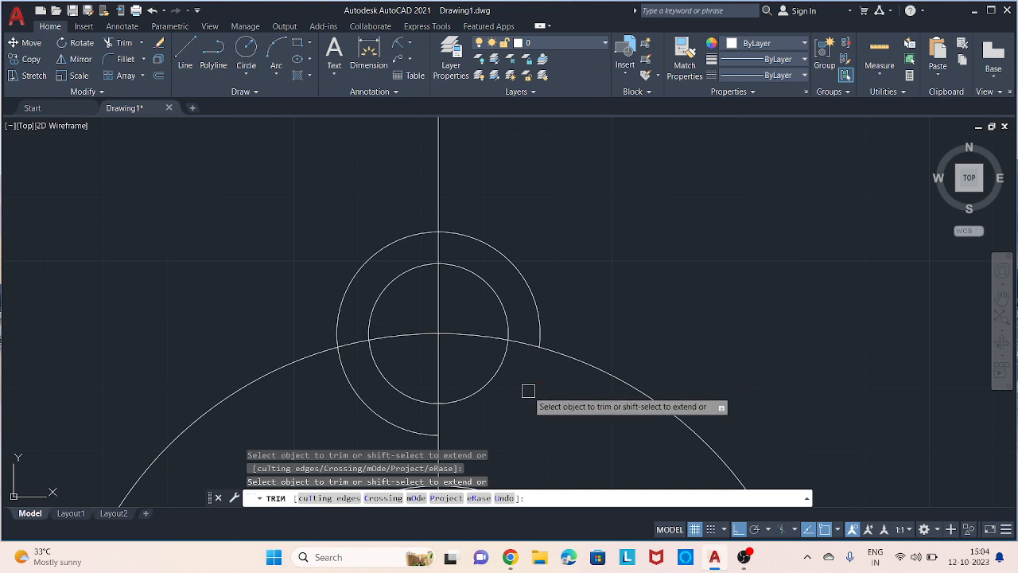
pyautogui.click(522, 338)
pyautogui.click(488, 337)
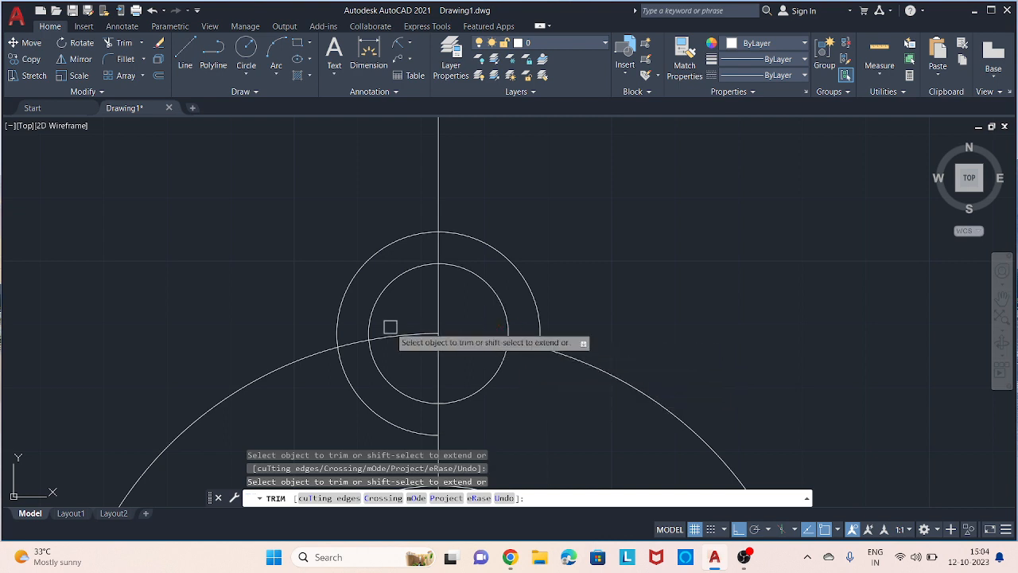
pyautogui.click(400, 334)
pyautogui.click(362, 384)
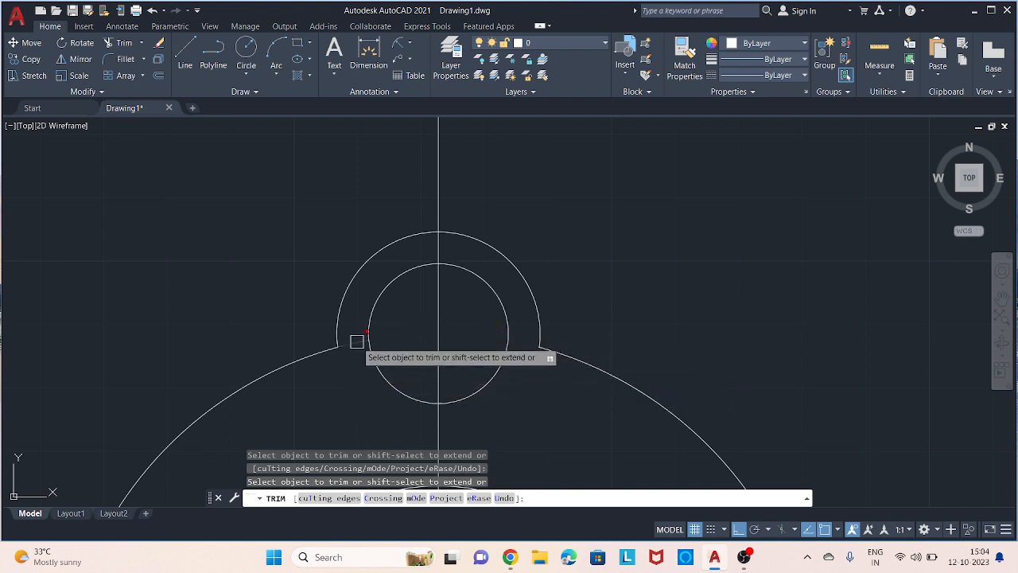
pyautogui.scroll(-8, 588, 245)
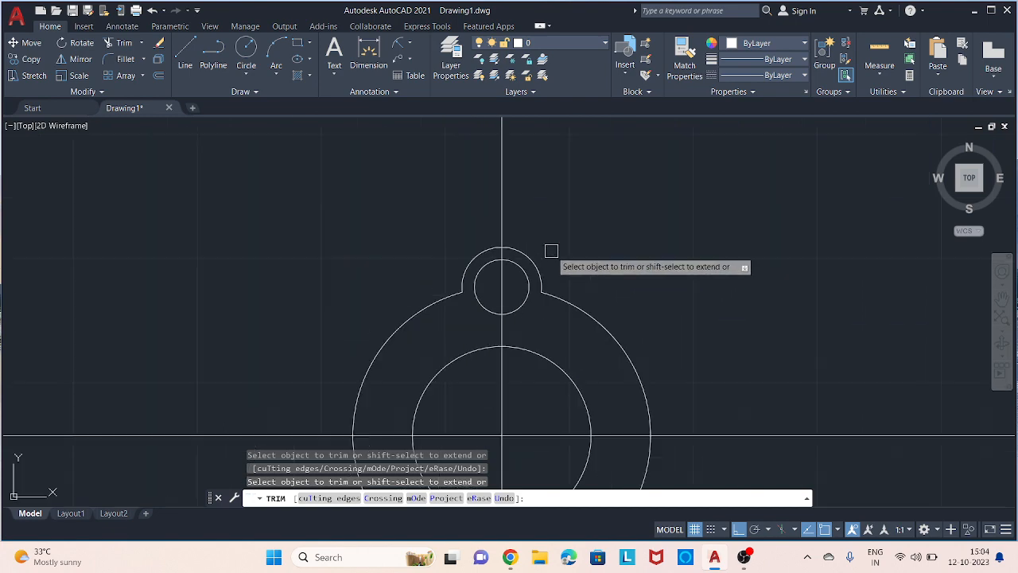
pyautogui.moveTo(593, 248)
pyautogui.mouseDown(button='middle')
pyautogui.moveTo(567, 276)
pyautogui.moveTo(550, 270)
pyautogui.mouseUp(button='middle')
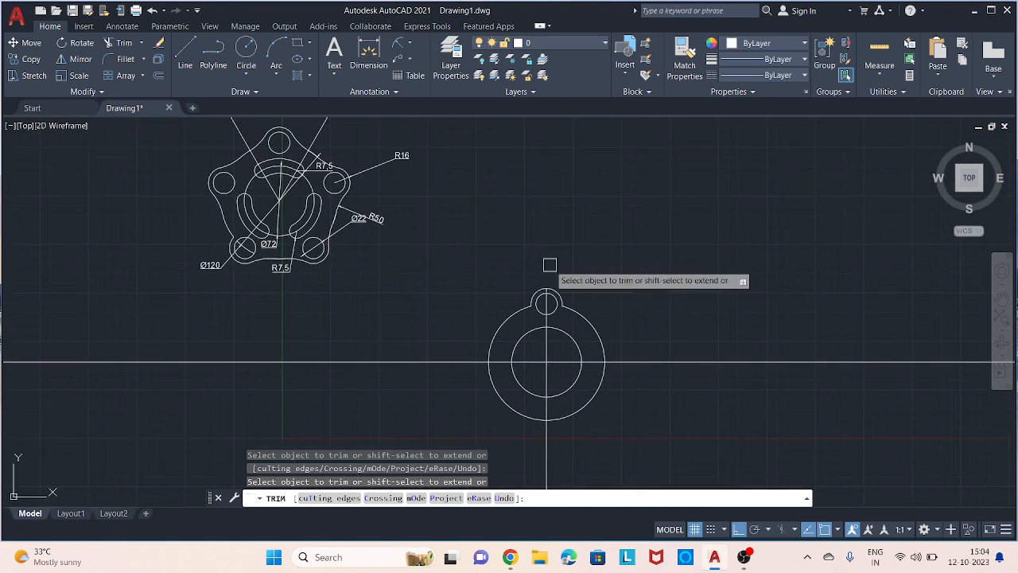
pyautogui.press('Escape')
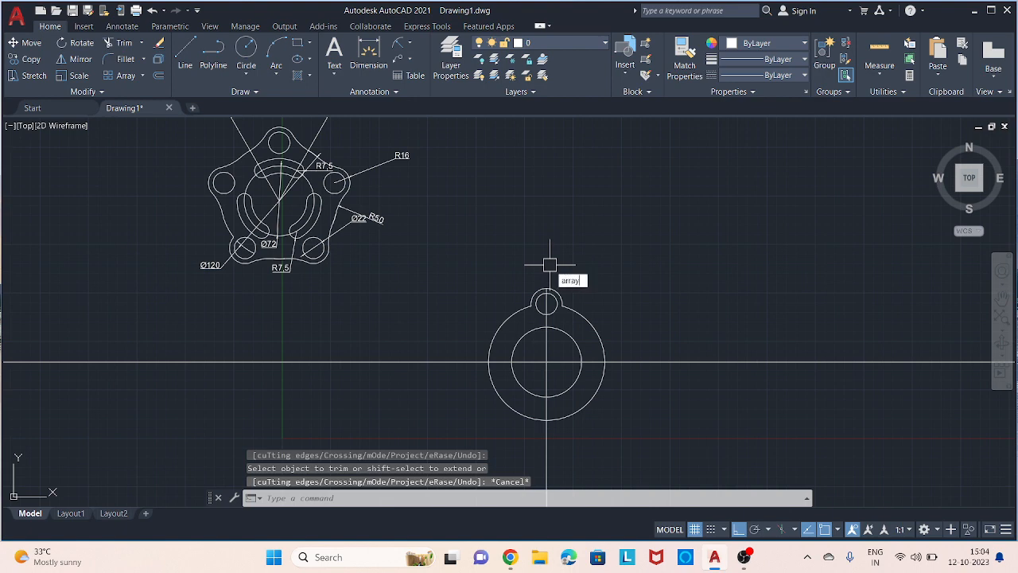
# - Create a polar array of the 22 mm hole circle about the intersection of the construction lines
pyautogui.press('Return')
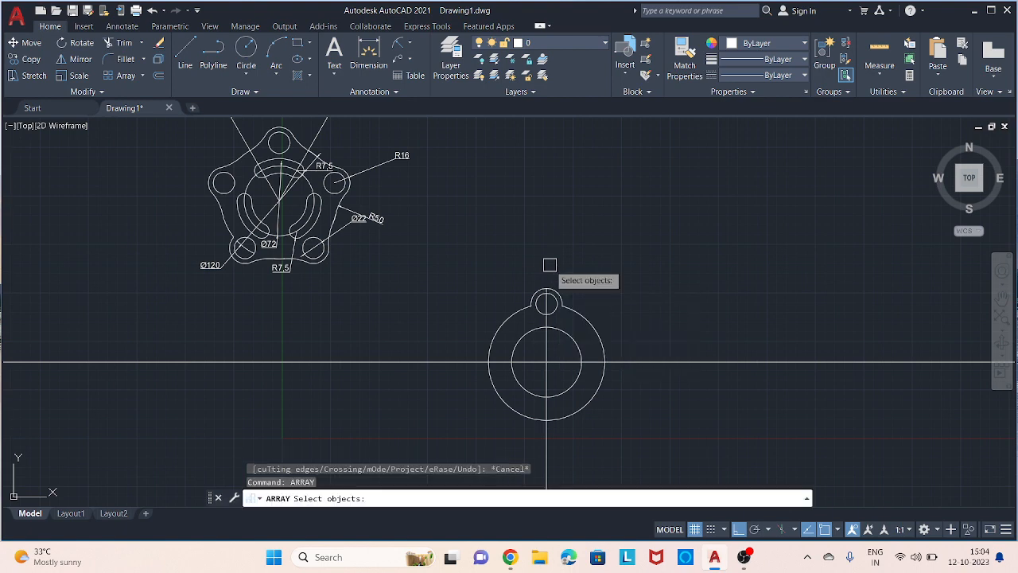
pyautogui.scroll(6, 571, 318)
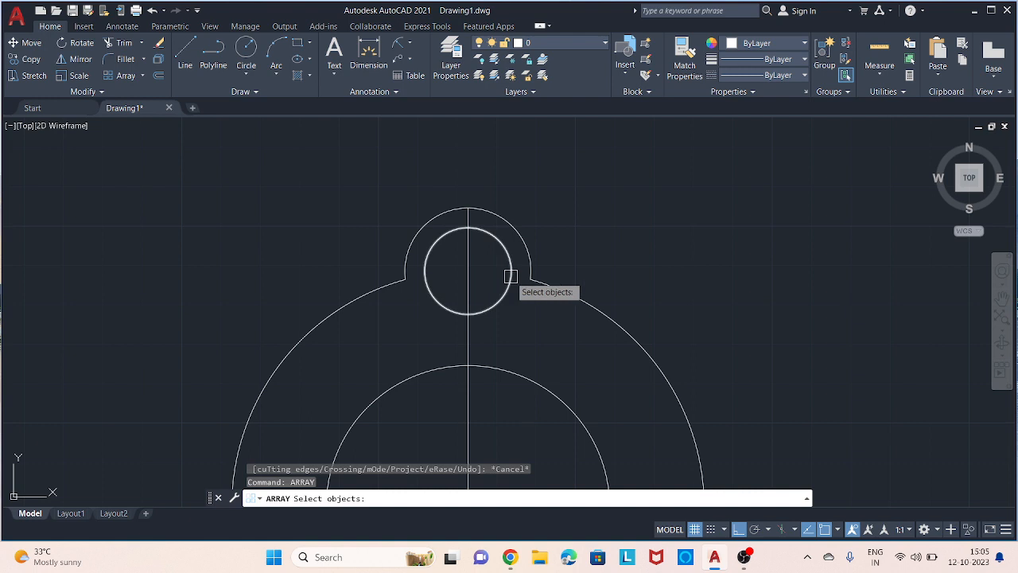
pyautogui.click(510, 276)
pyautogui.press('Return')
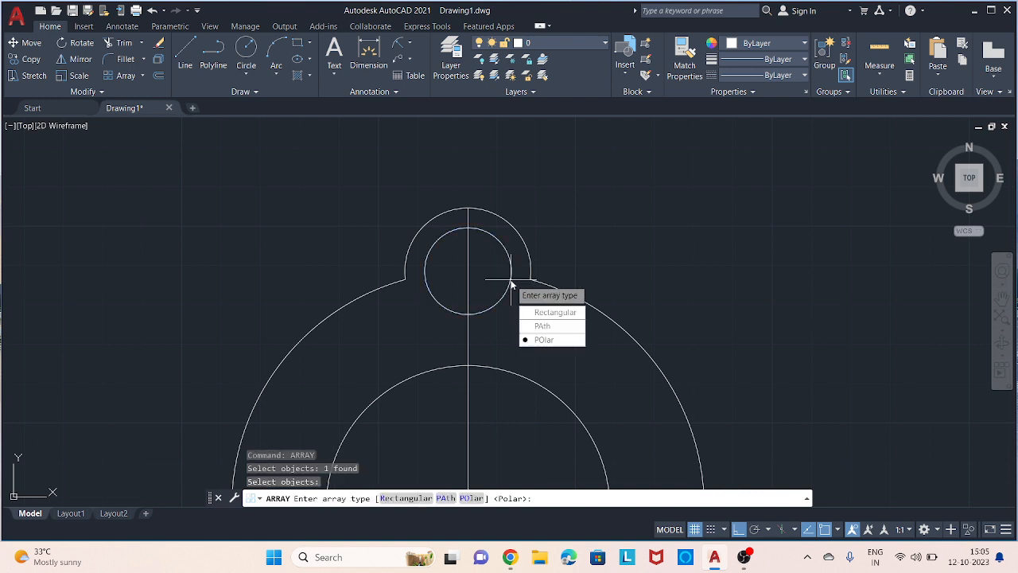
pyautogui.click(527, 342)
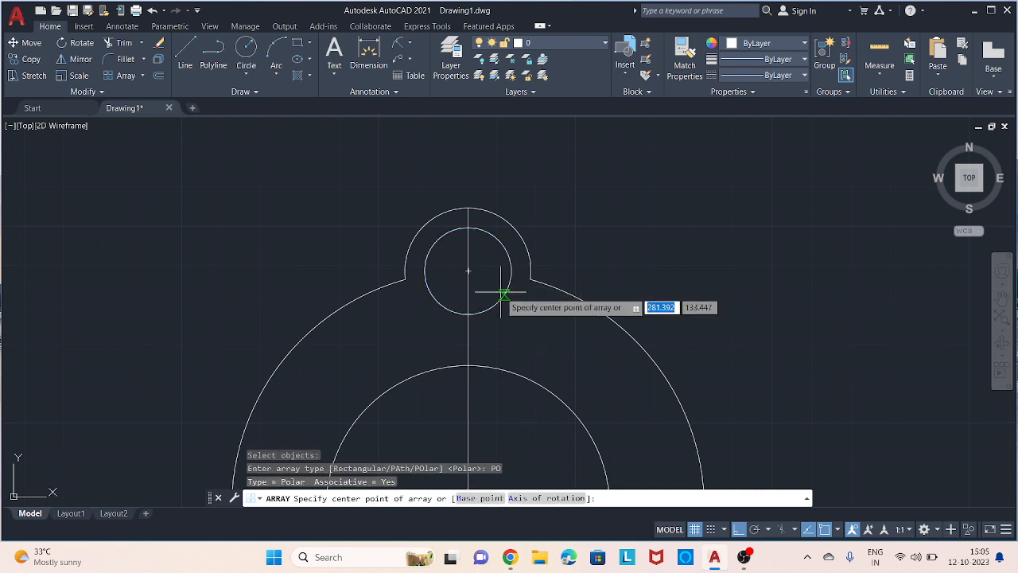
pyautogui.scroll(-5, 451, 334)
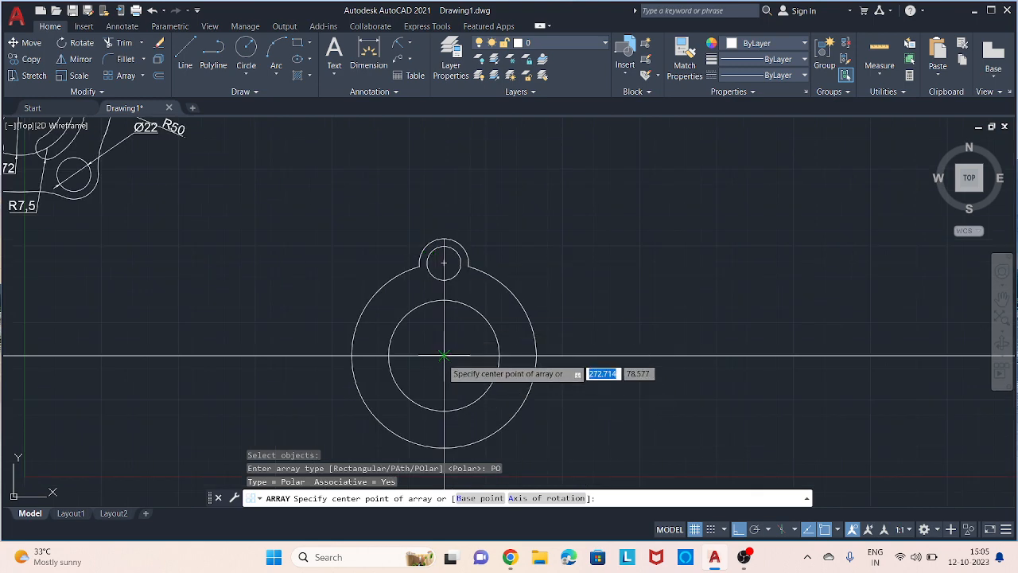
pyautogui.click(444, 355)
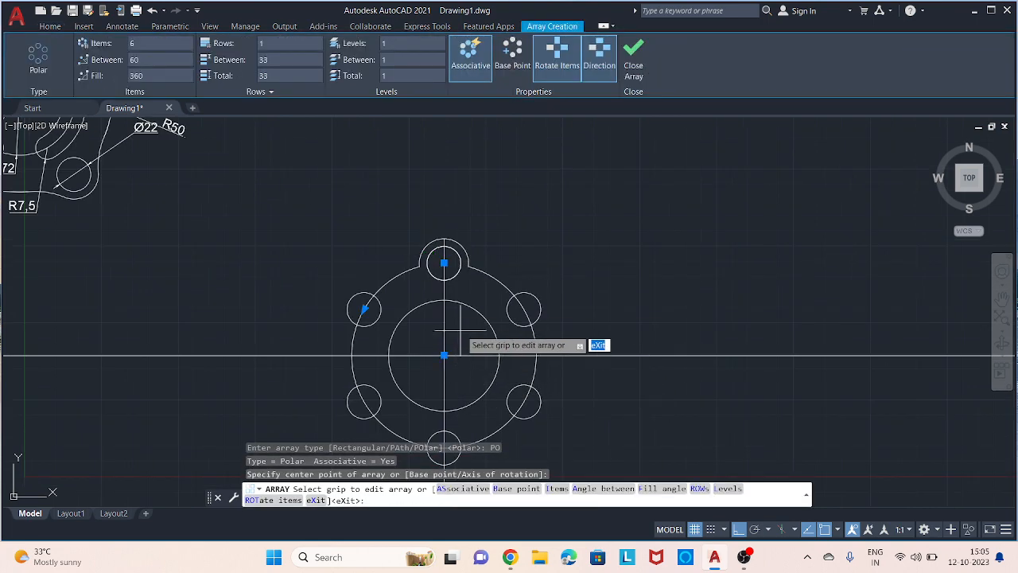
# - Set the hole array to 5 items over the full circle and finish the array
pyautogui.moveTo(216, 198); pyautogui.dragTo(346, 224, button='middle')
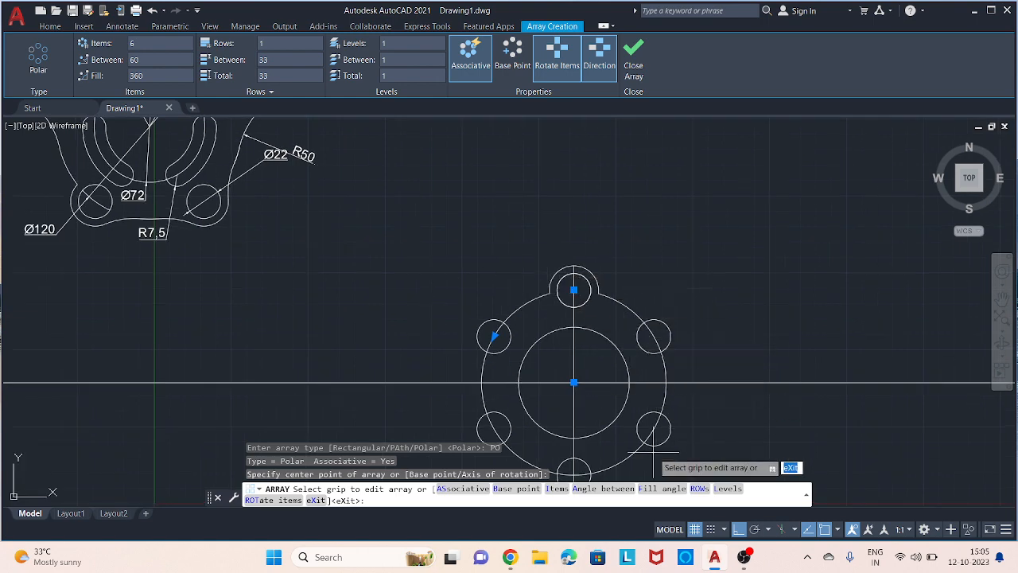
pyautogui.moveTo(375, 232); pyautogui.dragTo(447, 334, button='middle')
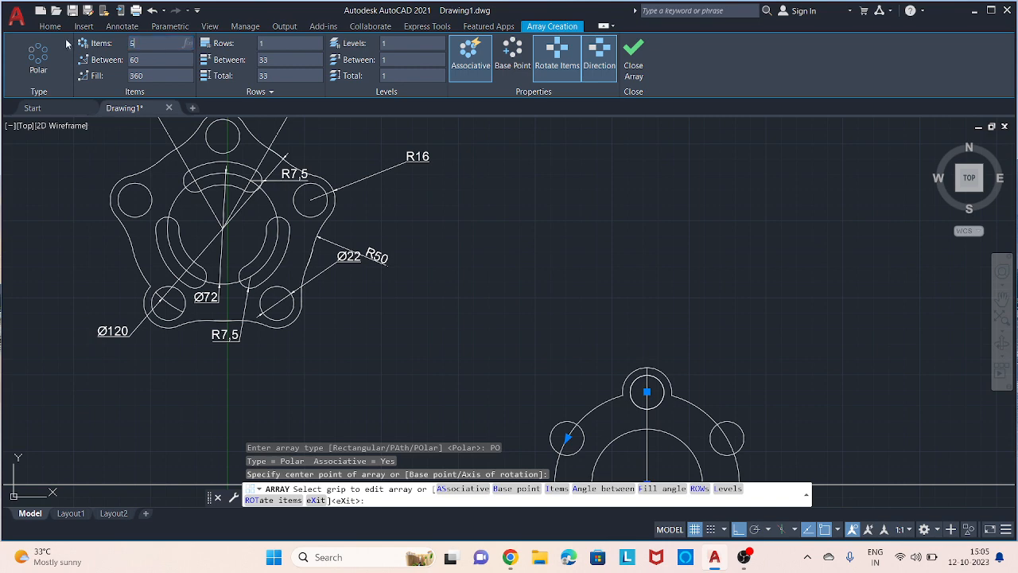
pyautogui.press('Return')
pyautogui.scroll(-3, 599, 271)
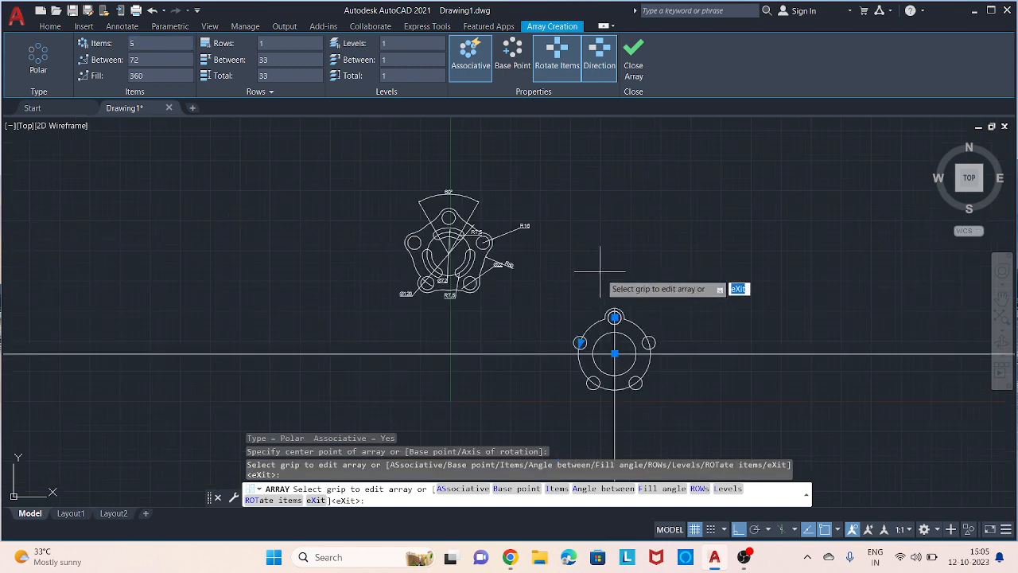
pyautogui.scroll(3, 613, 282)
pyautogui.press('Escape')
# - Create a polar array of the radius 16 lobe arc about the construction lines' intersection with 5 items
pyautogui.moveTo(613, 282)
pyautogui.mouseDown(button='middle')
pyautogui.moveTo(562, 170)
pyautogui.moveTo(568, 162)
pyautogui.mouseUp(button='middle')
pyautogui.click(570, 228)
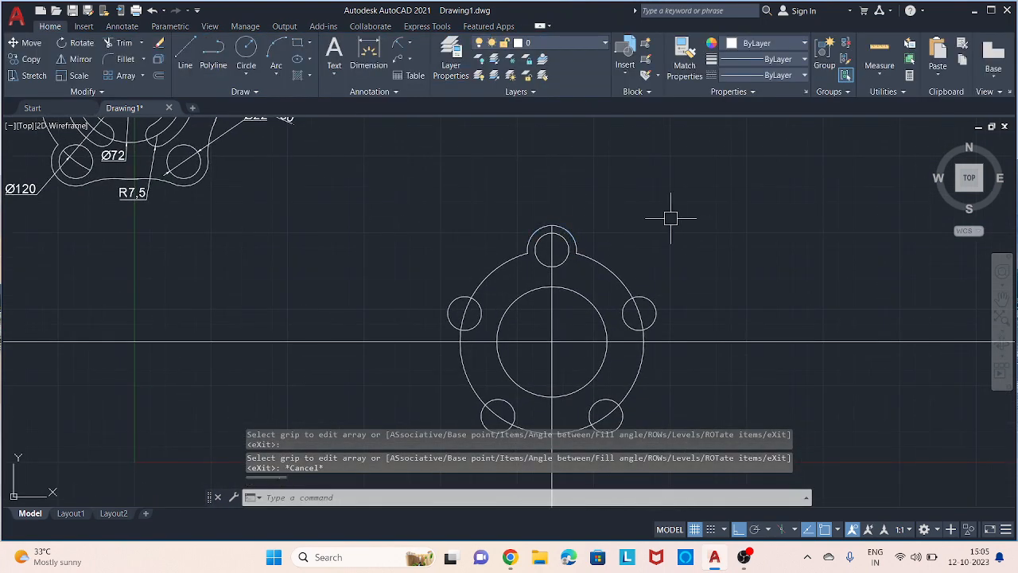
pyautogui.press('Escape')
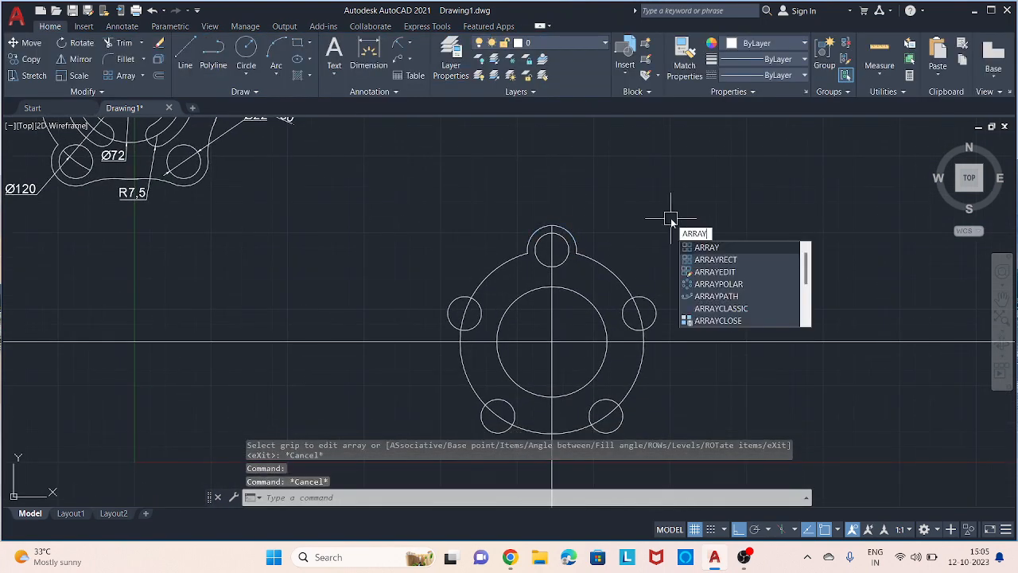
pyautogui.press('Return')
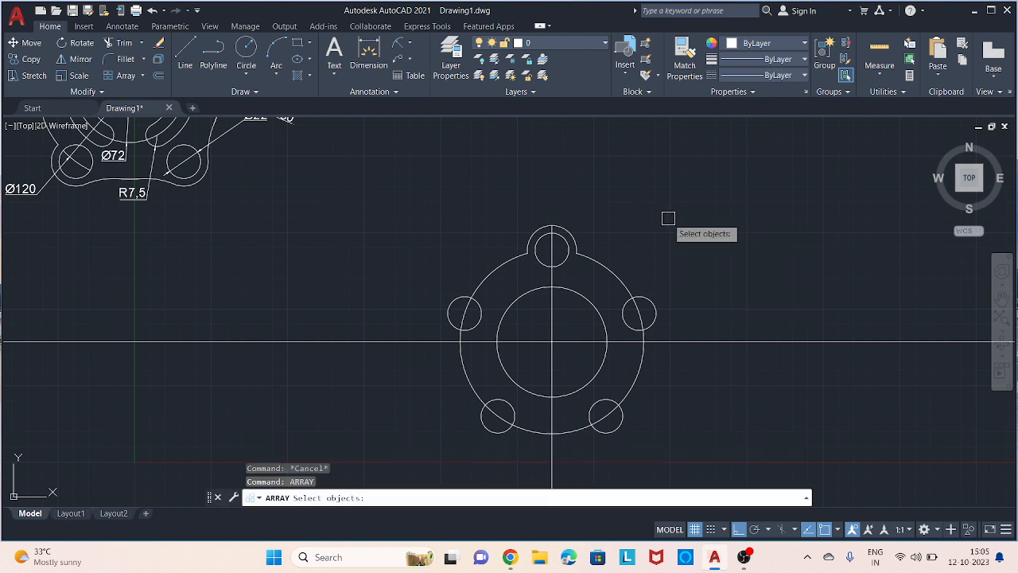
pyautogui.click(570, 228)
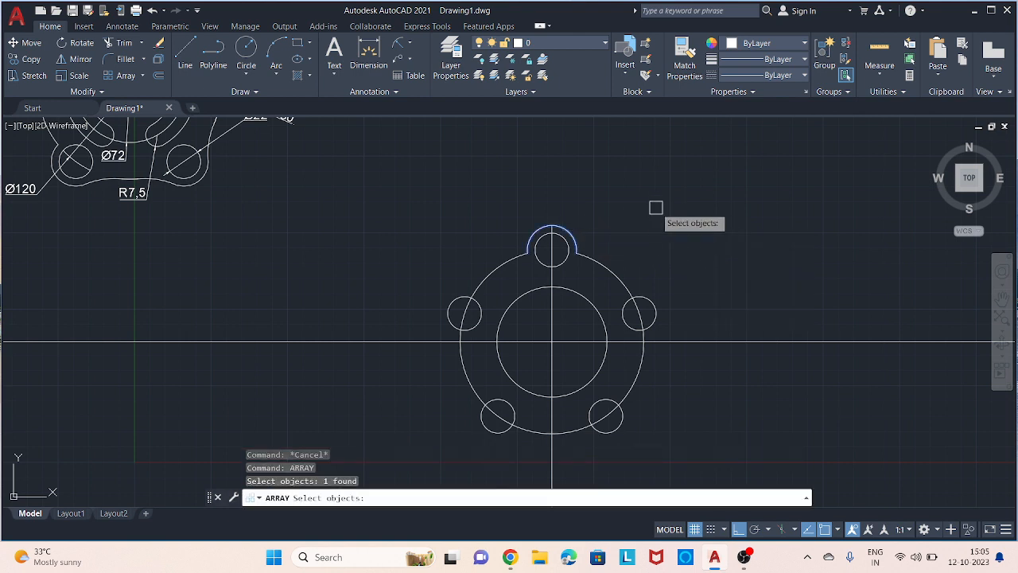
pyautogui.press('Return')
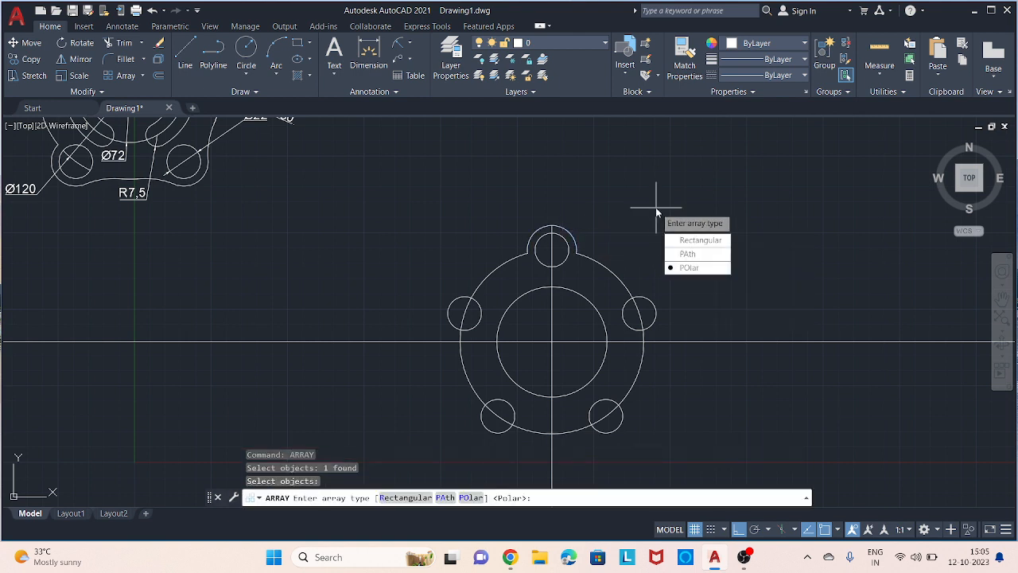
pyautogui.click(689, 267)
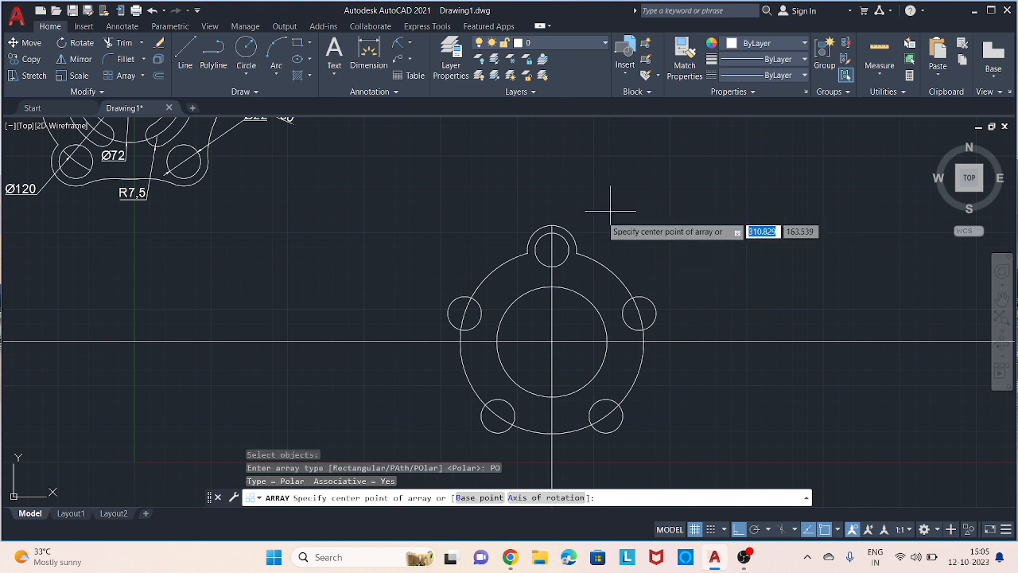
pyautogui.click(552, 342)
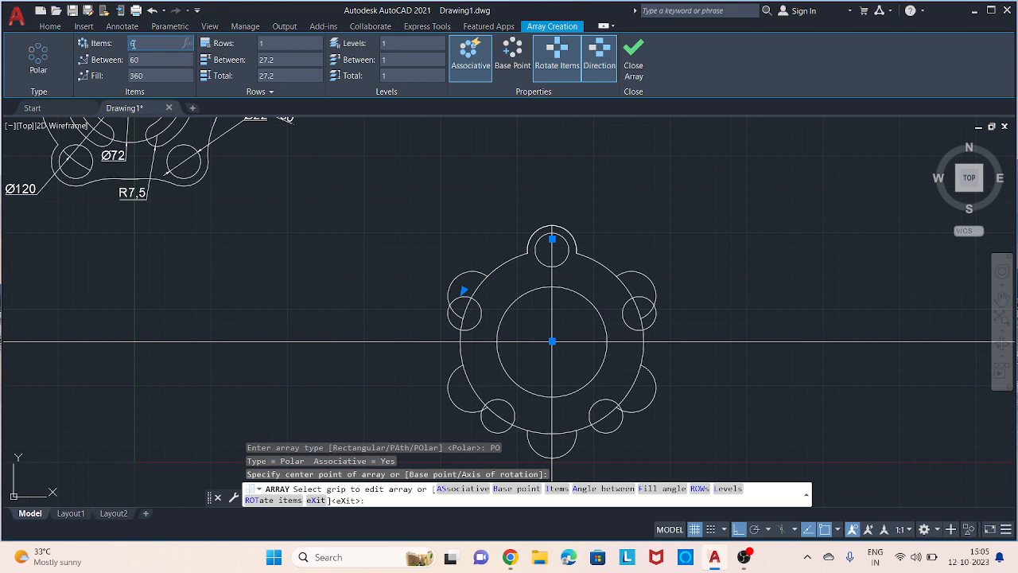
pyautogui.press('Return')
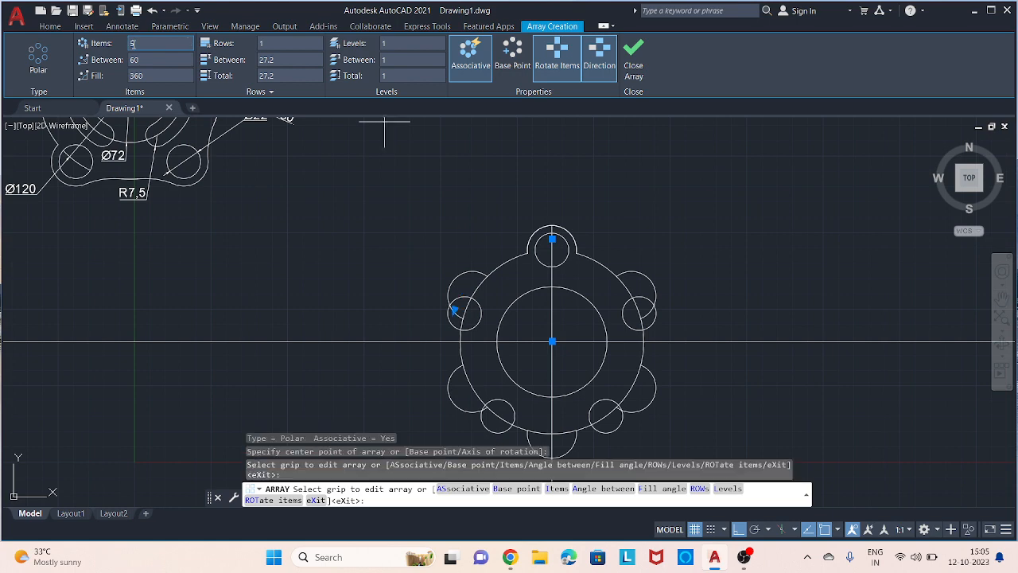
pyautogui.press('Return')
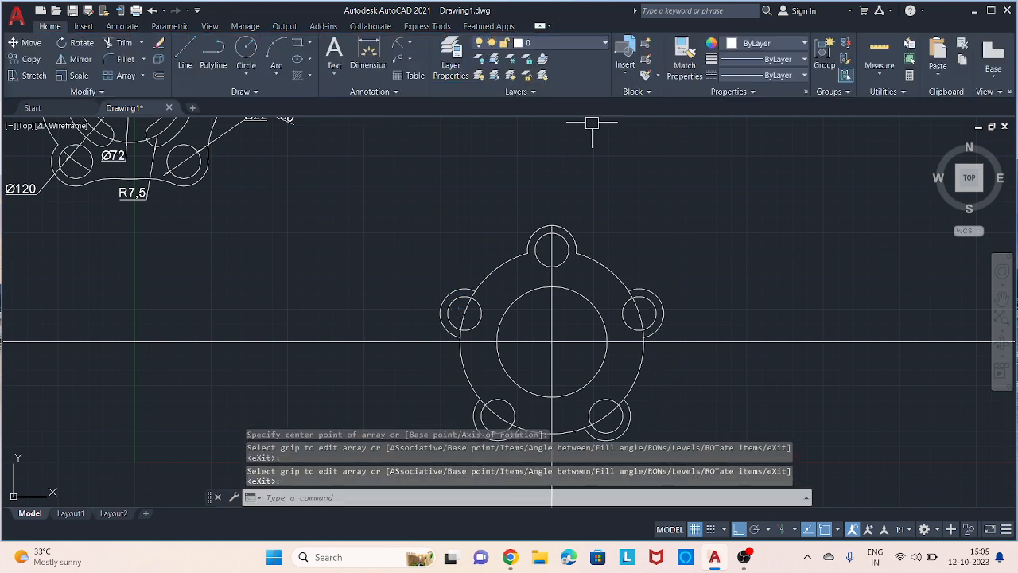
# - Trim the segments of the 120 mm circle that run through the upper-left lobe and its hole
pyautogui.scroll(-2, 543, 158)
pyautogui.scroll(-1, 543, 158)
pyautogui.moveTo(489, 163); pyautogui.dragTo(481, 275, button='middle')
pyautogui.scroll(3, 421, 223)
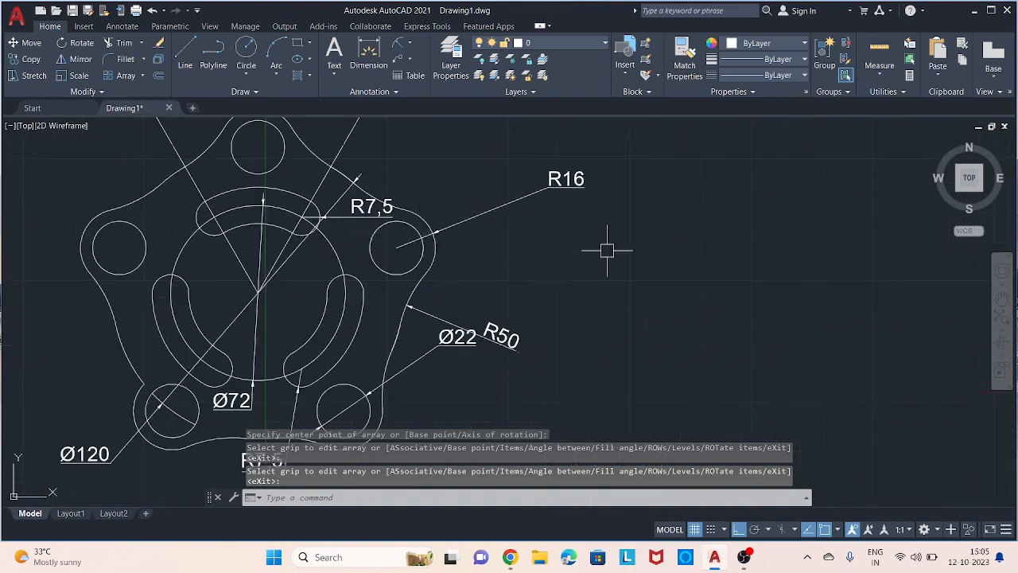
pyautogui.scroll(-1, 607, 250)
pyautogui.moveTo(654, 287); pyautogui.dragTo(429, 117, button='middle')
pyautogui.scroll(4, 522, 263)
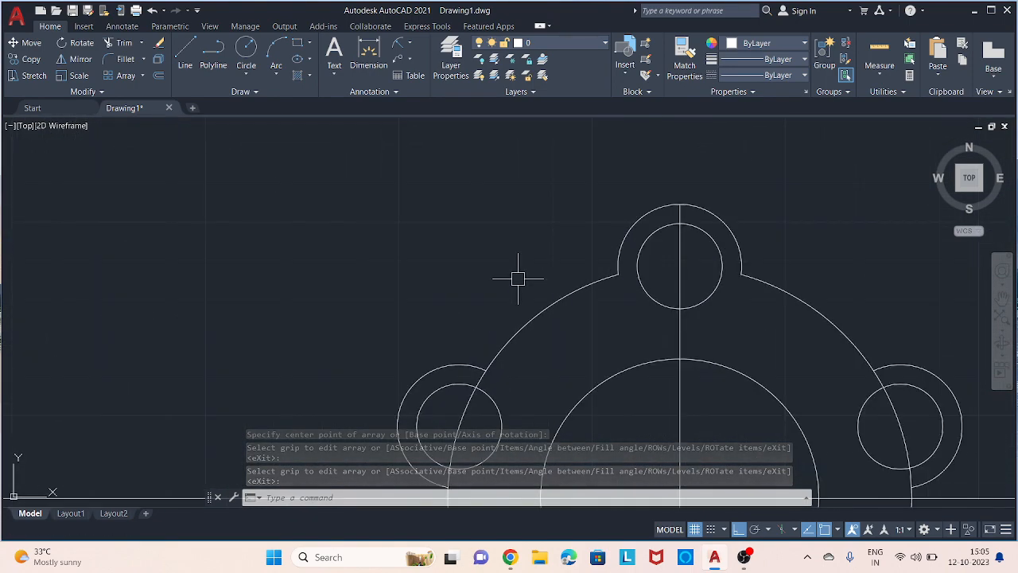
pyautogui.moveTo(518, 278); pyautogui.dragTo(485, 172, button='middle')
pyautogui.press('Escape')
pyautogui.write('tr')
pyautogui.press('Return')
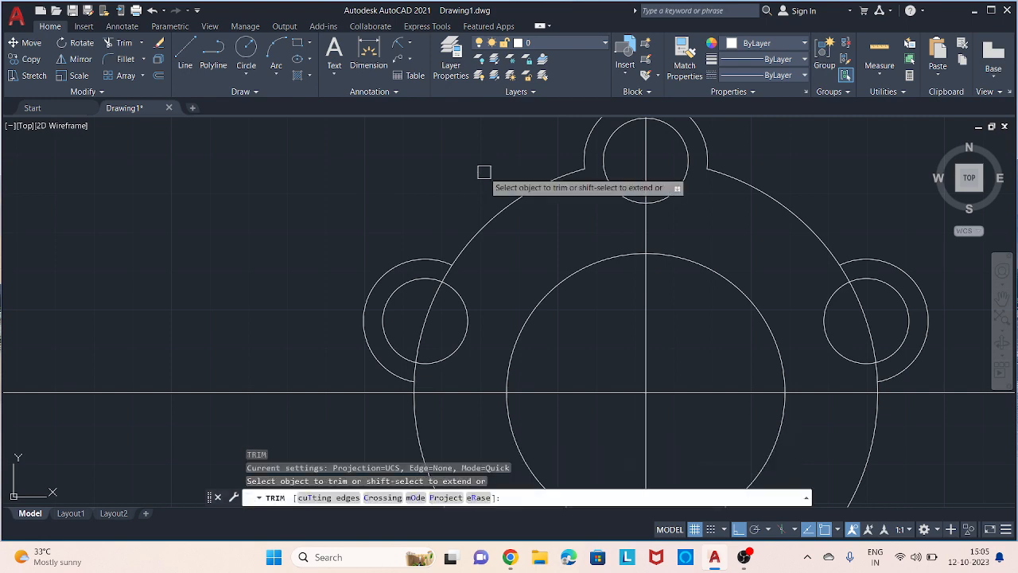
pyautogui.scroll(4, 446, 255)
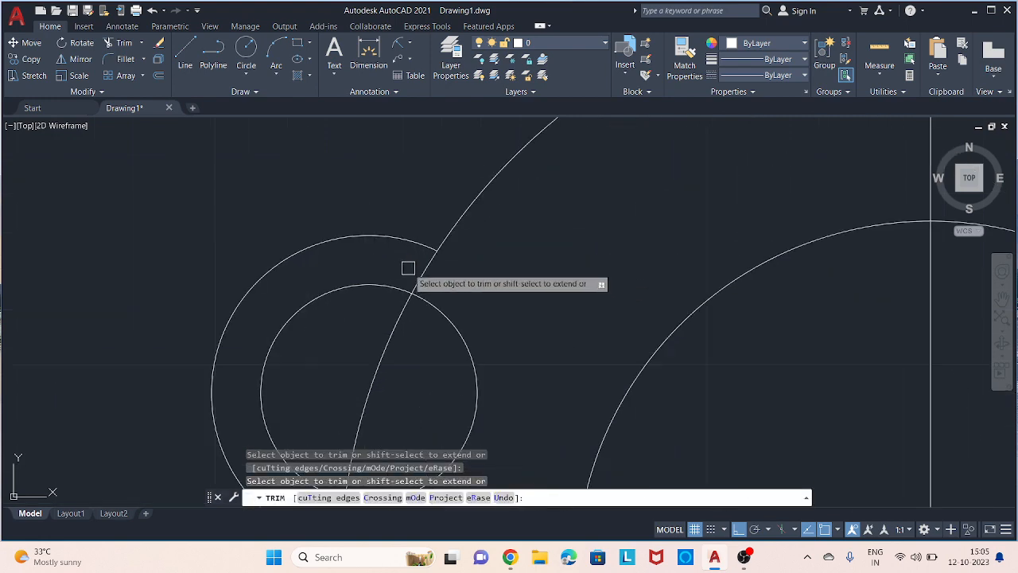
pyautogui.click(424, 269)
pyautogui.click(402, 316)
pyautogui.scroll(-2, 626, 273)
pyautogui.scroll(4, 398, 446)
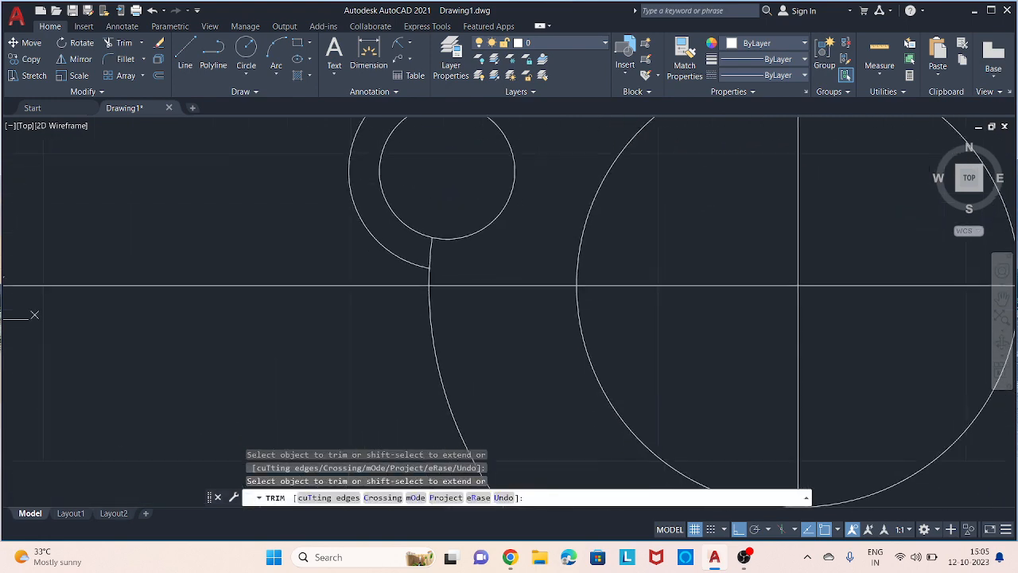
pyautogui.scroll(-4, 580, 222)
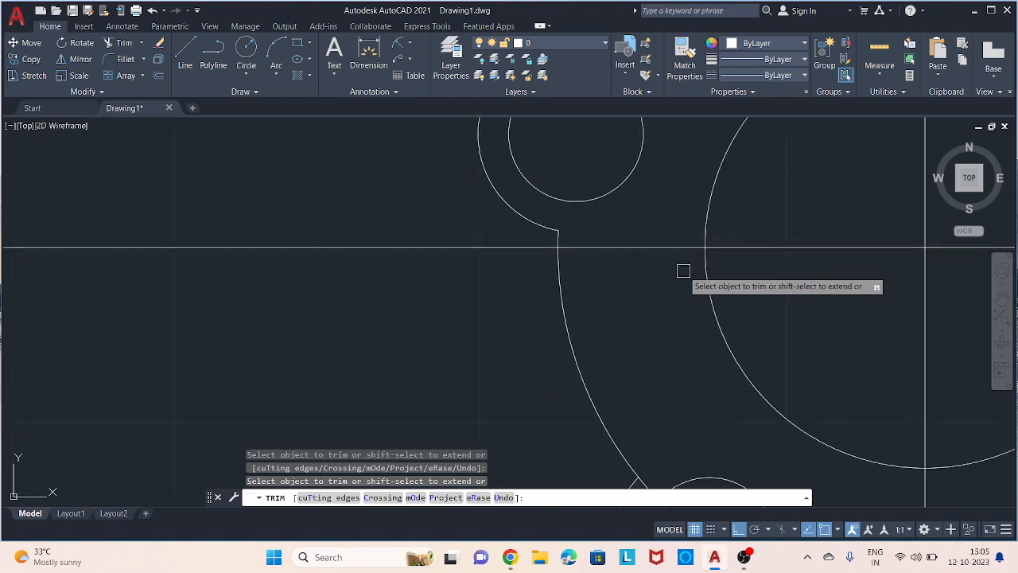
# - Trim the 120 mm circle's segments between the hole and the lobe arc on both sides of the lower-left hole
pyautogui.moveTo(628, 271); pyautogui.dragTo(388, 109, button='middle')
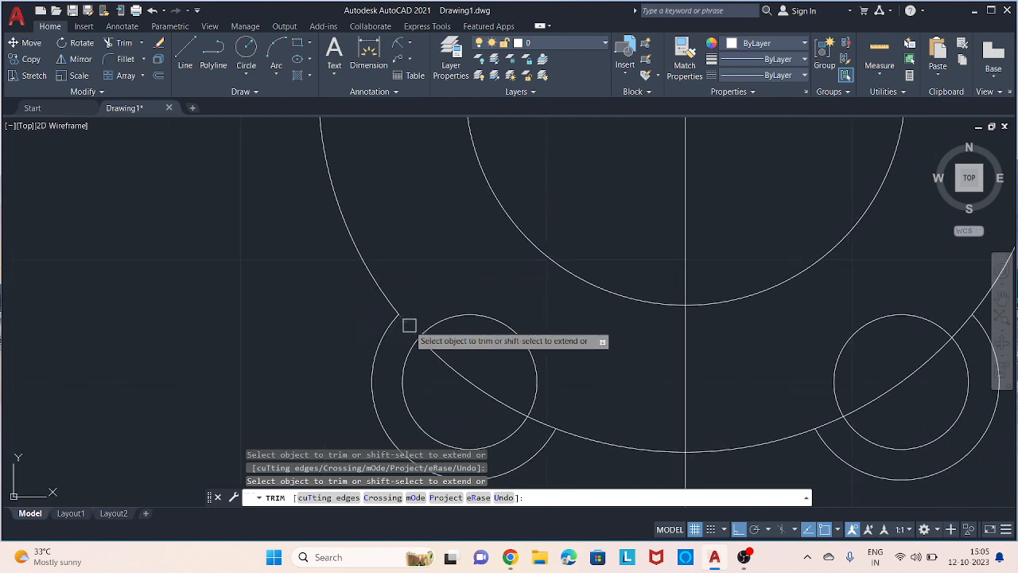
pyautogui.scroll(4, 543, 420)
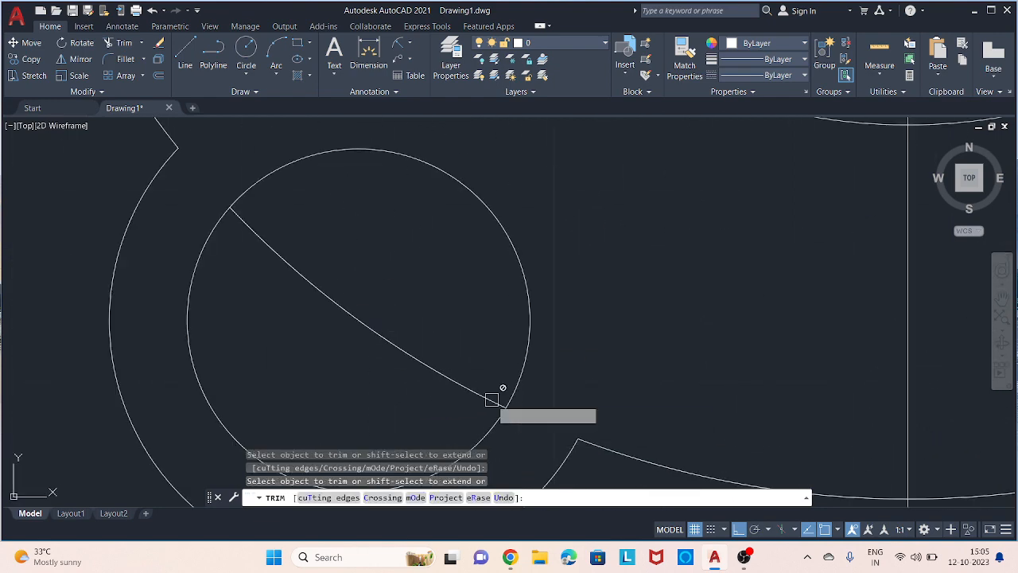
pyautogui.scroll(-4, 358, 275)
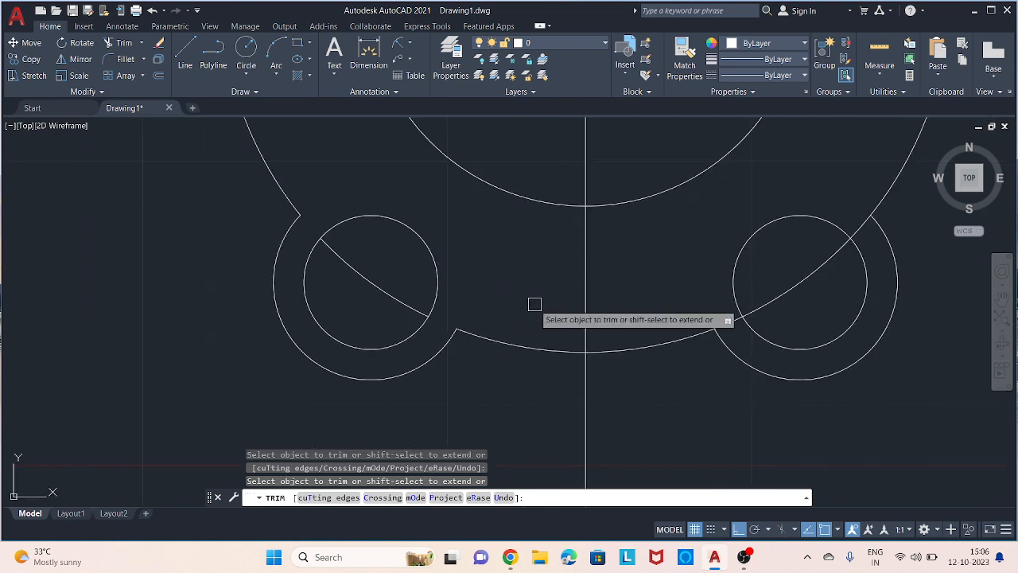
# - Trim away the part of the 120 mm circle crossing the lower-right lobe and its hole
pyautogui.moveTo(535, 304); pyautogui.dragTo(344, 241, button='middle')
pyautogui.scroll(4, 561, 294)
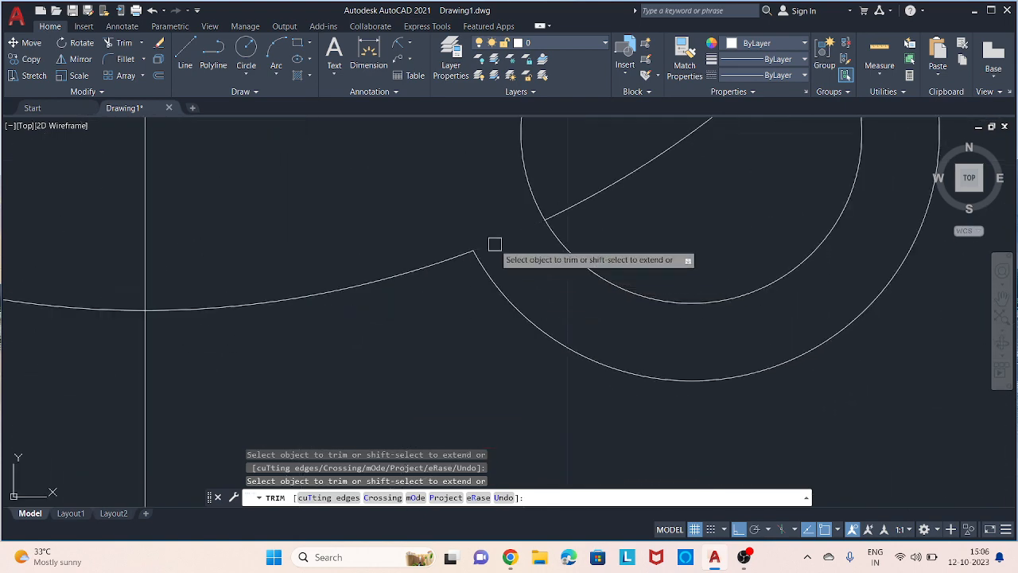
pyautogui.scroll(-2, 661, 156)
pyautogui.moveTo(661, 157); pyautogui.dragTo(535, 325, button='middle')
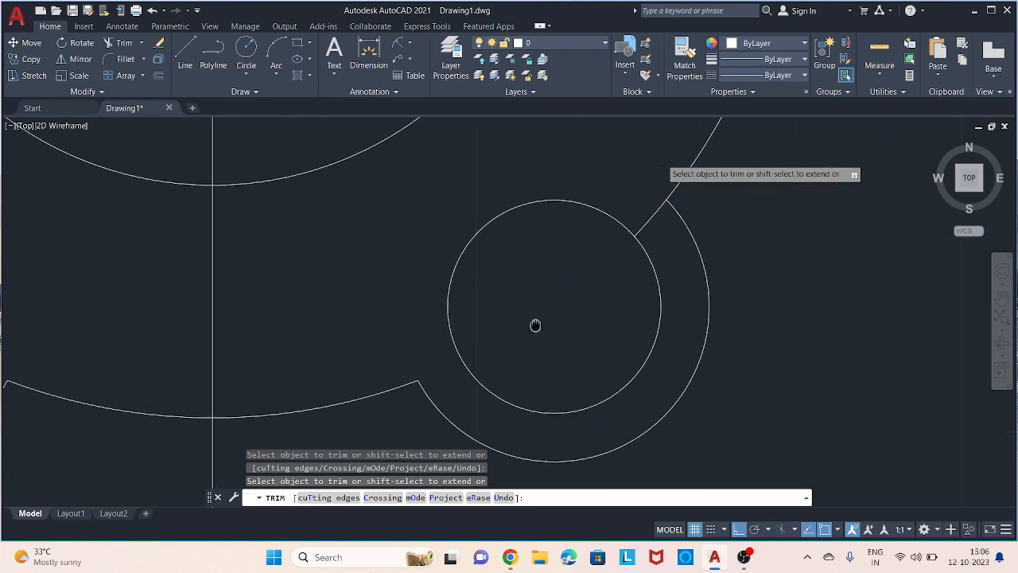
pyautogui.scroll(3, 592, 237)
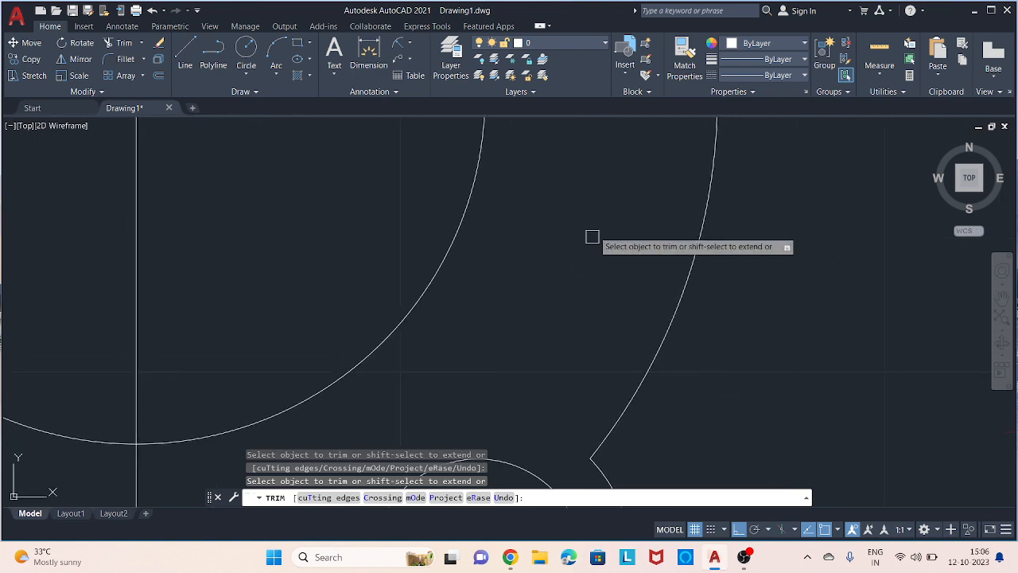
# - Trim the 120 mm circle's segments inside the upper-right lobe and its hole
pyautogui.scroll(-5, 592, 236)
pyautogui.scroll(4, 591, 223)
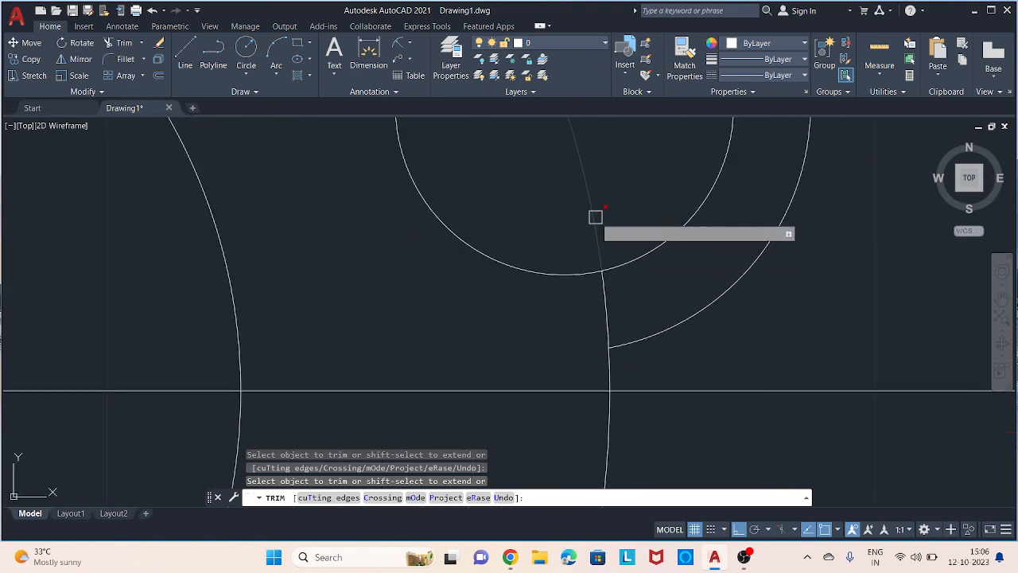
pyautogui.scroll(-2, 604, 291)
pyautogui.moveTo(584, 263); pyautogui.dragTo(576, 348, button='middle')
pyautogui.scroll(-3, 454, 250)
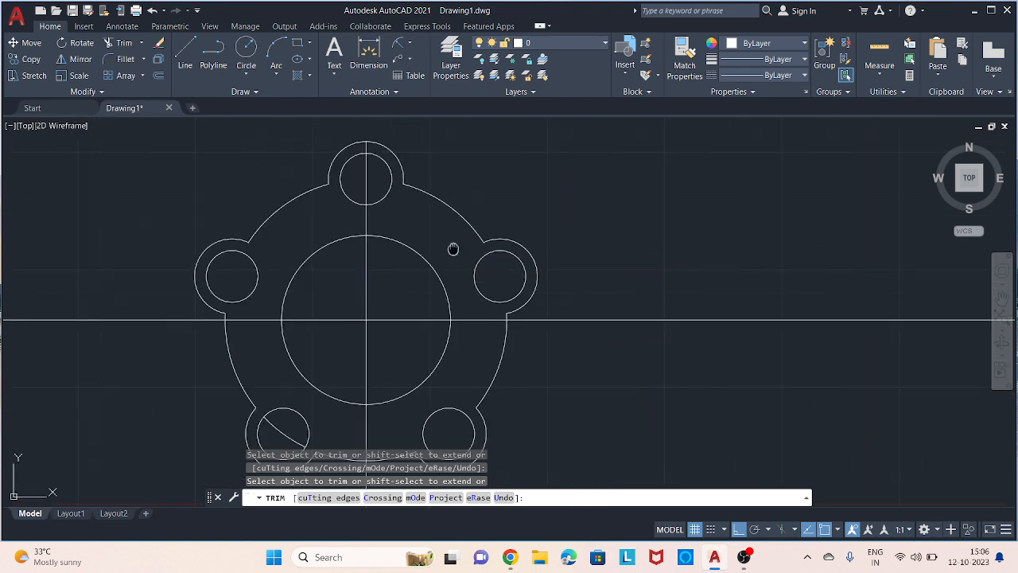
# - Trim the vertical construction line inside the top hole and between that hole and the lobe's outer arc
pyautogui.scroll(4, 522, 246)
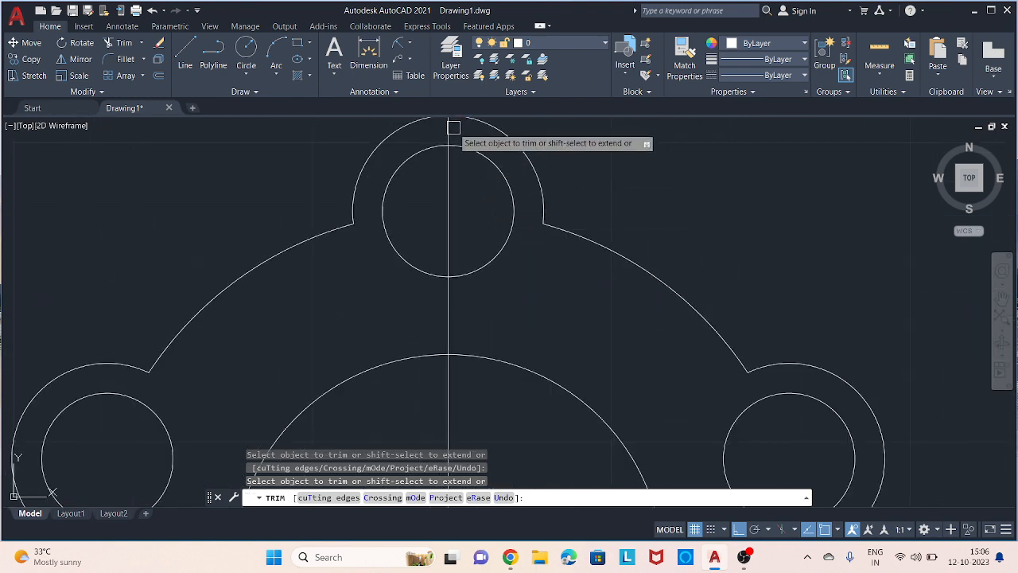
pyautogui.click(450, 129)
pyautogui.click(447, 223)
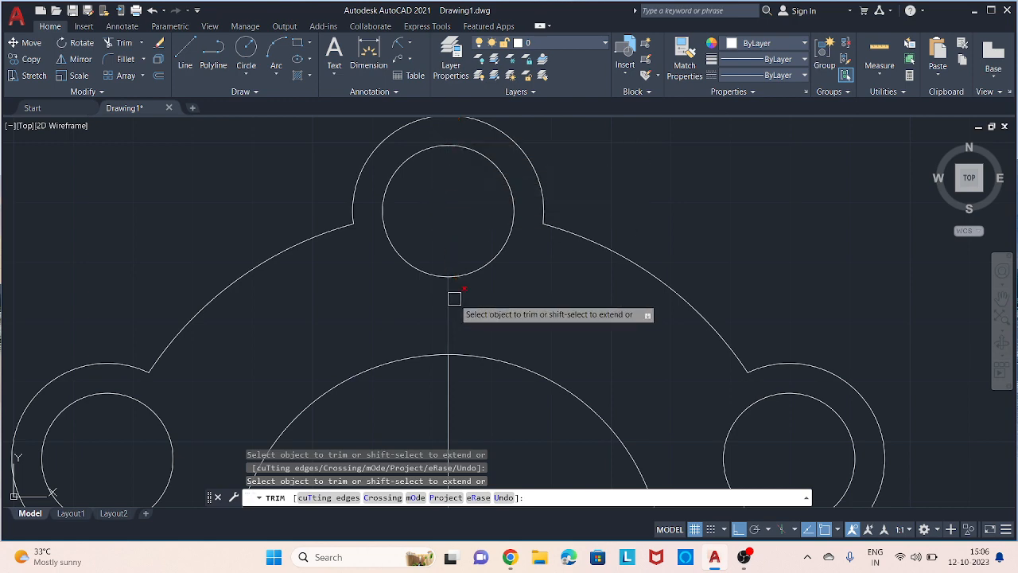
pyautogui.scroll(-5, 520, 302)
pyautogui.moveTo(613, 209)
pyautogui.mouseDown(button='middle')
pyautogui.moveTo(624, 252)
pyautogui.moveTo(676, 303)
pyautogui.mouseUp(button='middle')
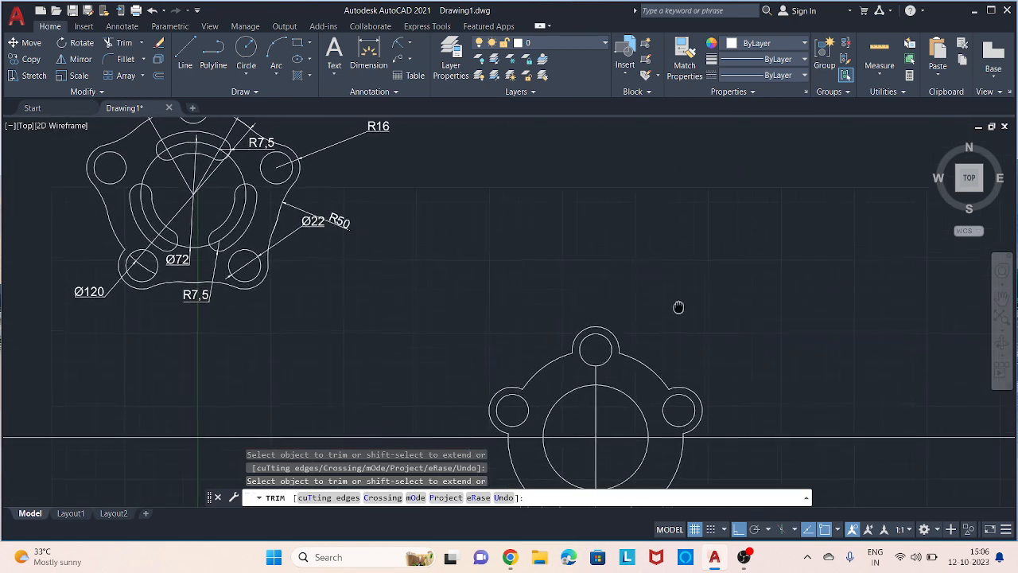
pyautogui.moveTo(560, 243); pyautogui.dragTo(586, 325, button='middle')
pyautogui.press('Escape')
# - Draw a line of length 100 at 60° from the intersection of the construction lines, up through the 120 mm circle
pyautogui.scroll(-2, 556, 296)
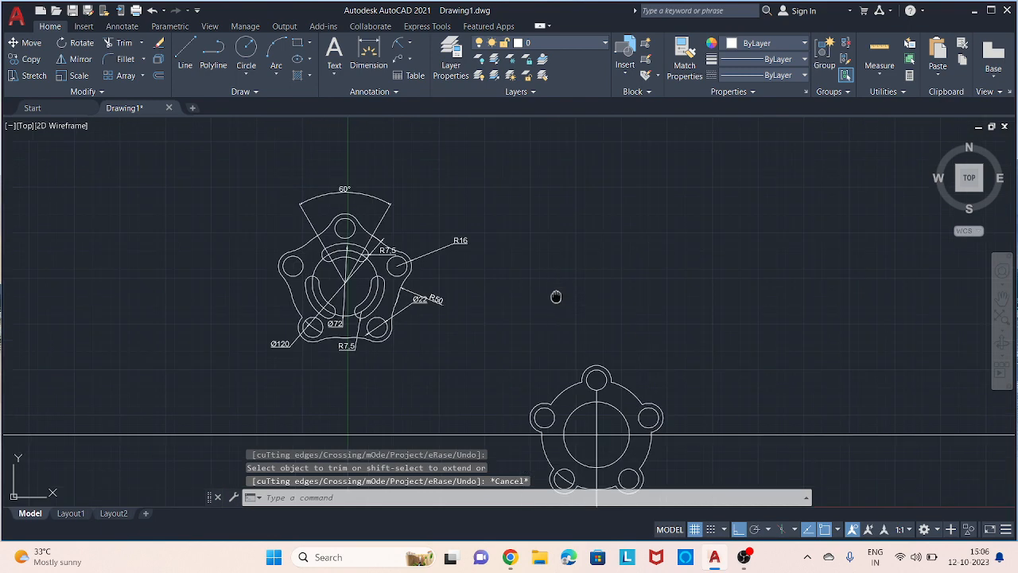
pyautogui.scroll(3, 358, 174)
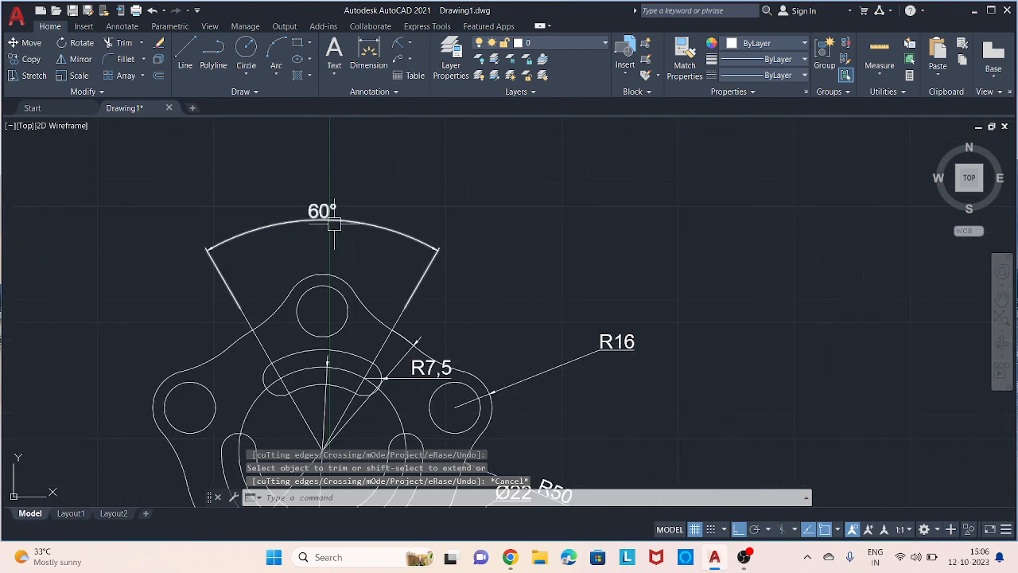
pyautogui.moveTo(356, 263); pyautogui.dragTo(350, 230, button='middle')
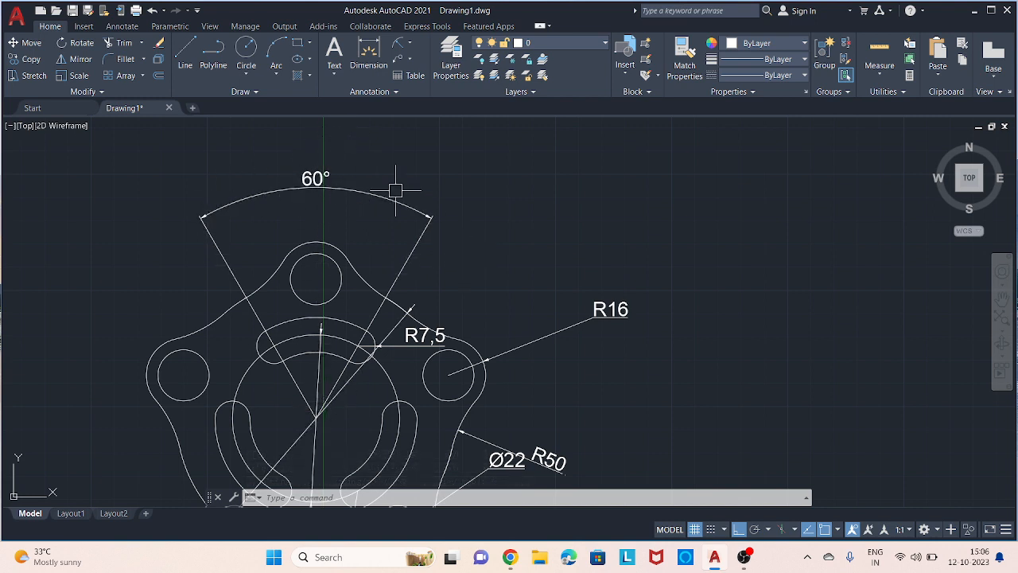
pyautogui.scroll(-1, 518, 214)
pyautogui.moveTo(583, 234)
pyautogui.mouseDown(button='middle')
pyautogui.moveTo(419, 173)
pyautogui.moveTo(375, 117)
pyautogui.mouseUp(button='middle')
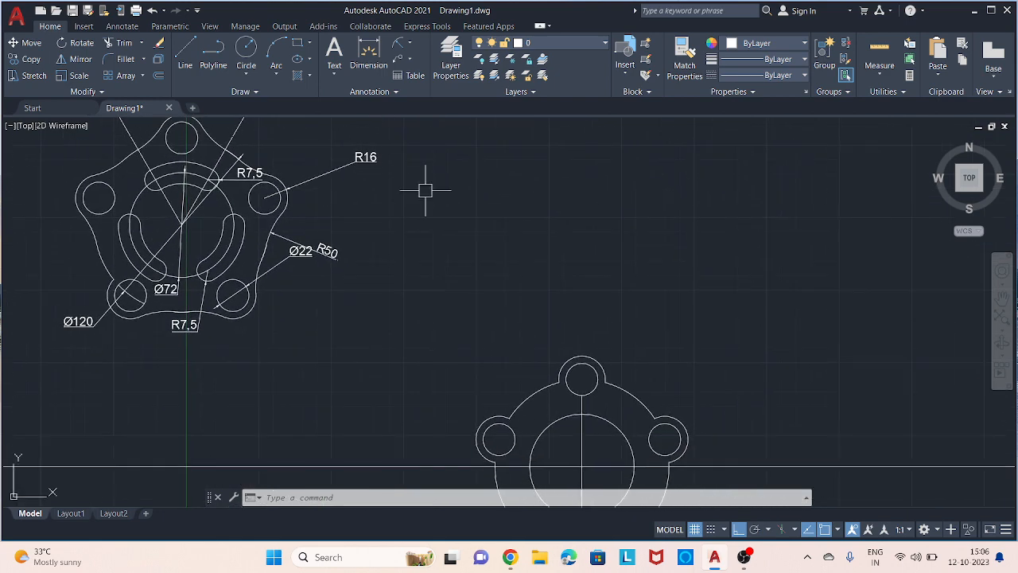
pyautogui.moveTo(557, 345); pyautogui.dragTo(502, 255, button='middle')
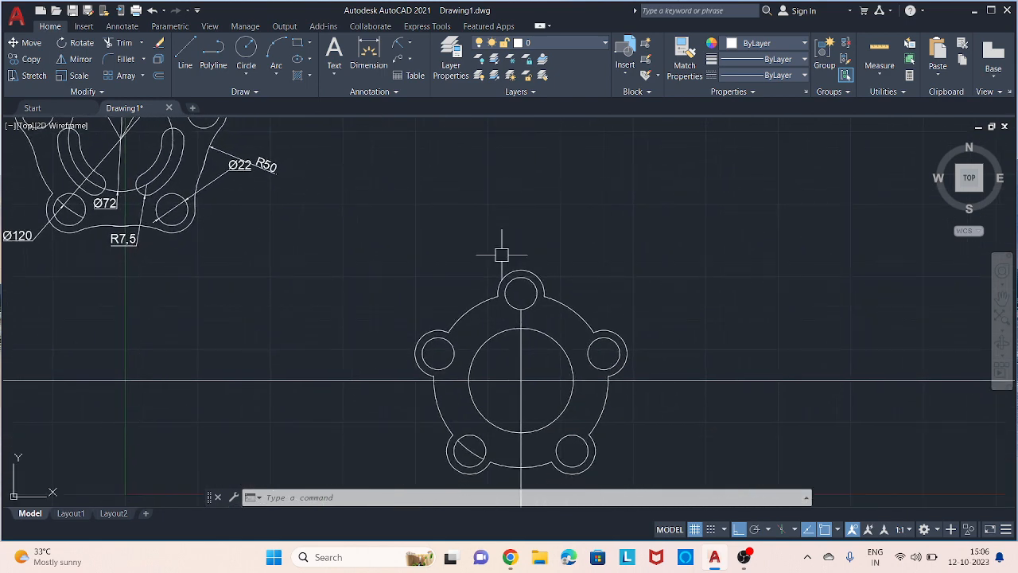
pyautogui.write('l')
pyautogui.press('Return')
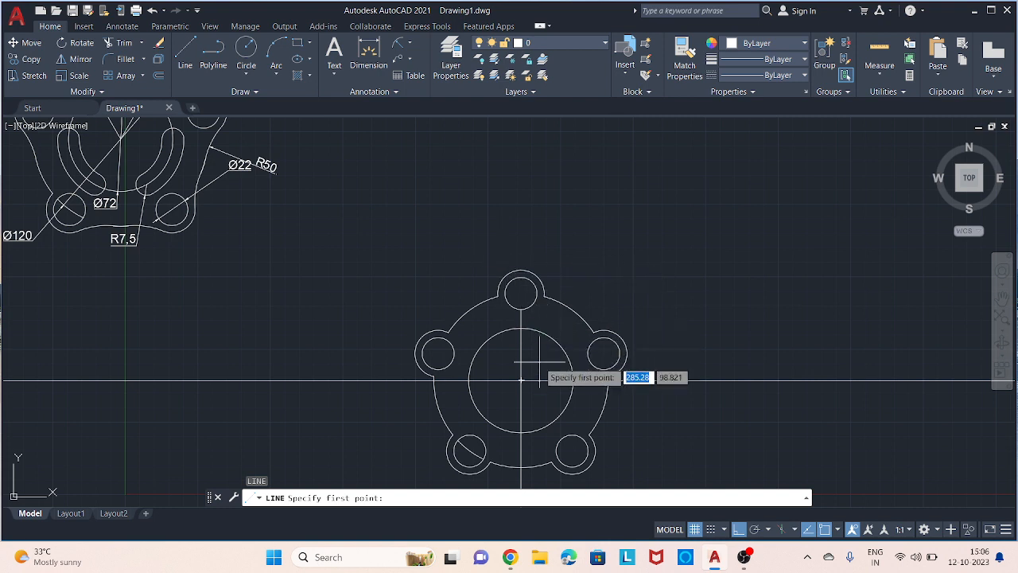
pyautogui.click(521, 380)
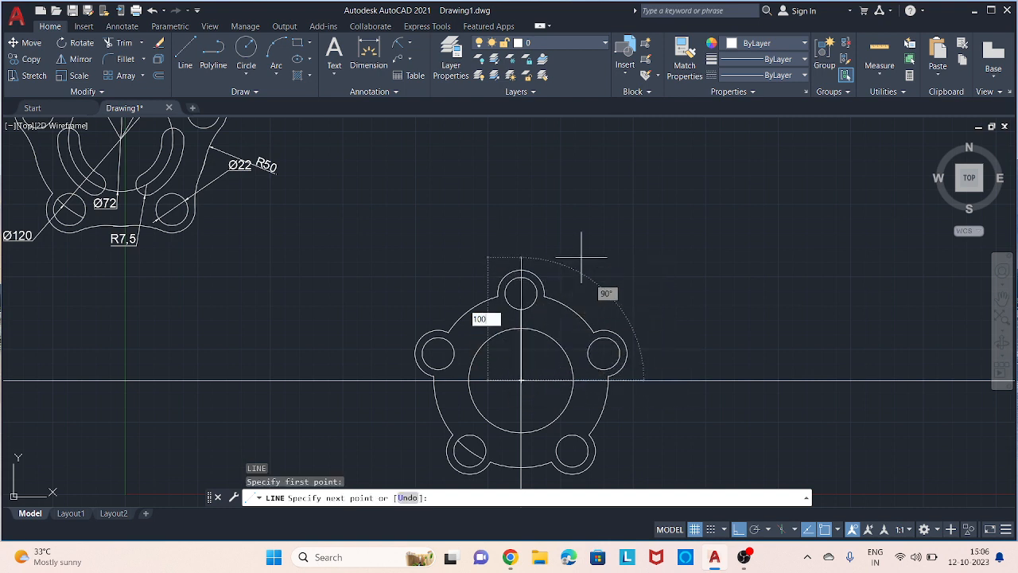
pyautogui.press('Tab')
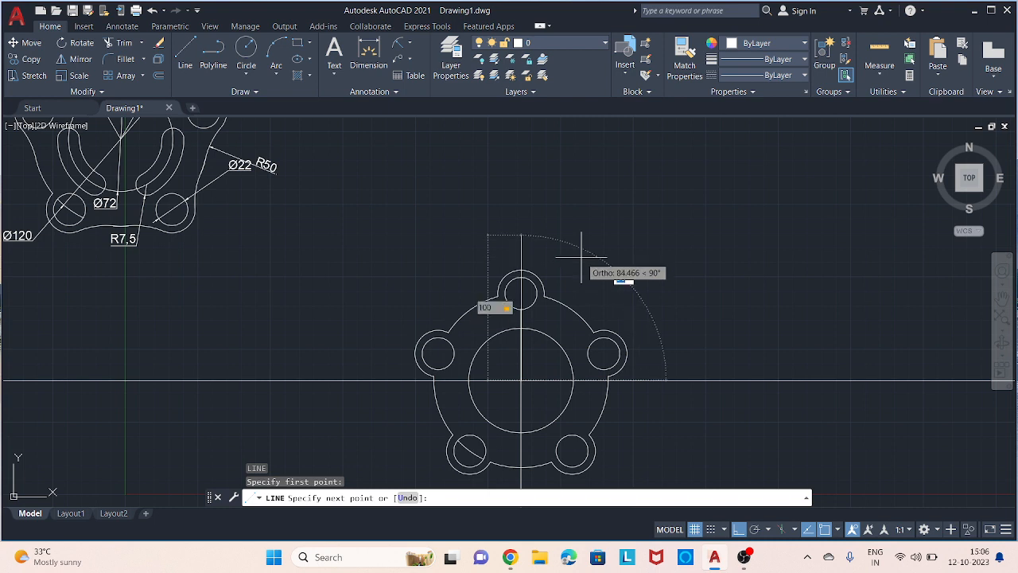
pyautogui.write('60')
pyautogui.press('Return')
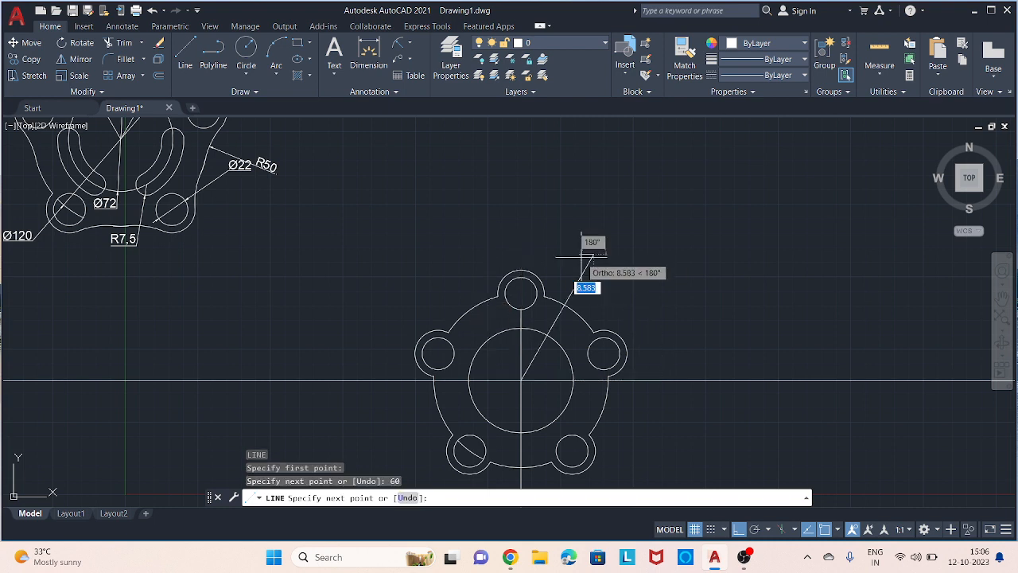
# - Try to add an angular dimension between the vertical construction line and the slanted 60° line
pyautogui.press('Escape')
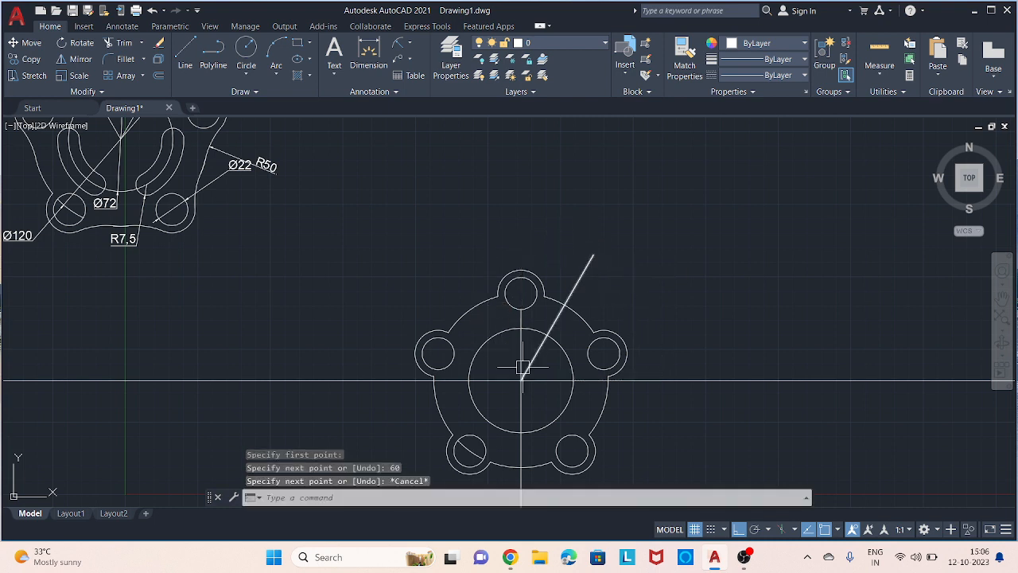
pyautogui.scroll(8, 518, 352)
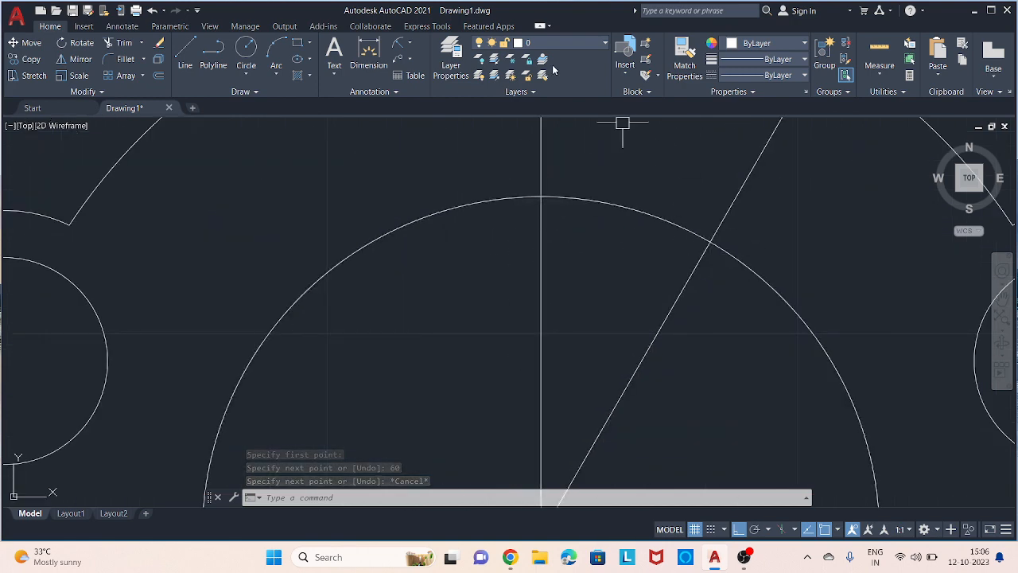
pyautogui.click(410, 50)
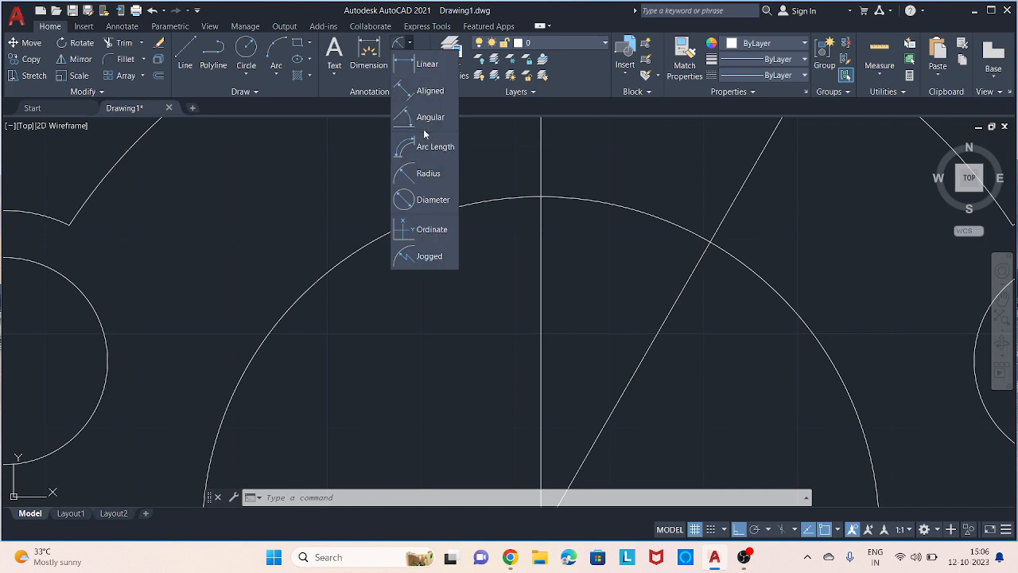
pyautogui.click(431, 120)
pyautogui.click(546, 163)
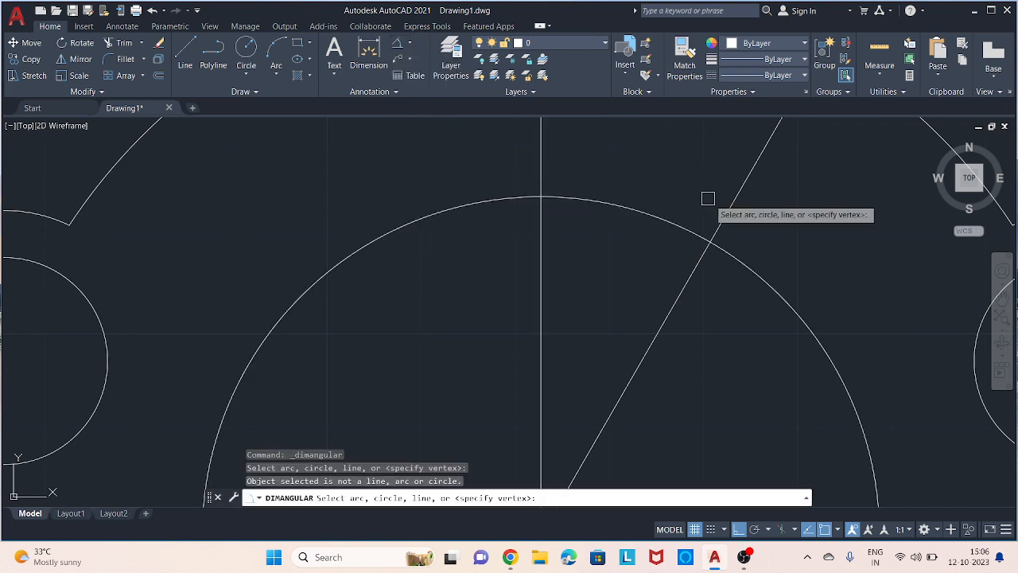
pyautogui.click(732, 204)
pyautogui.scroll(-3, 732, 208)
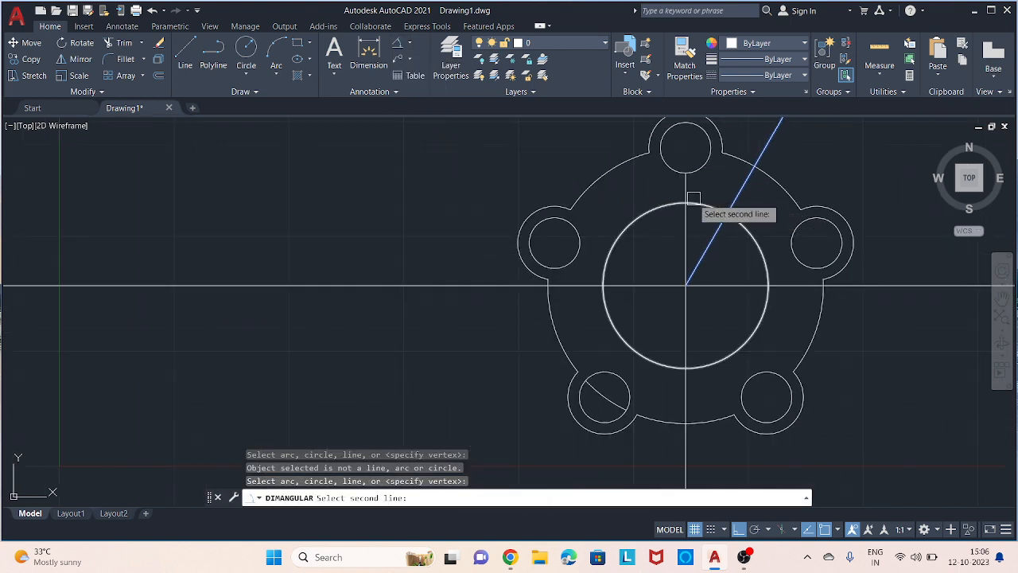
pyautogui.click(410, 44)
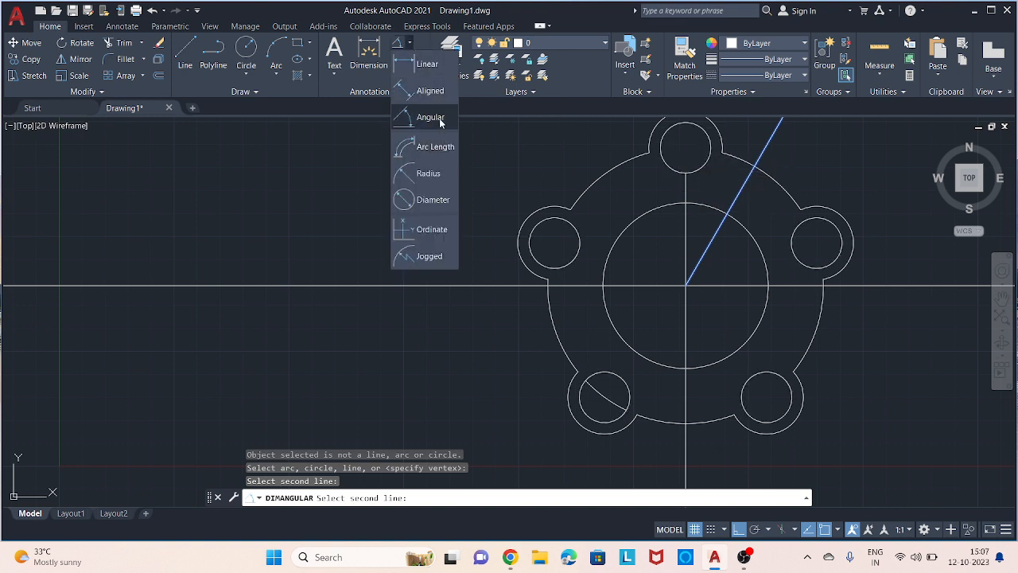
pyautogui.click(440, 119)
pyautogui.click(686, 190)
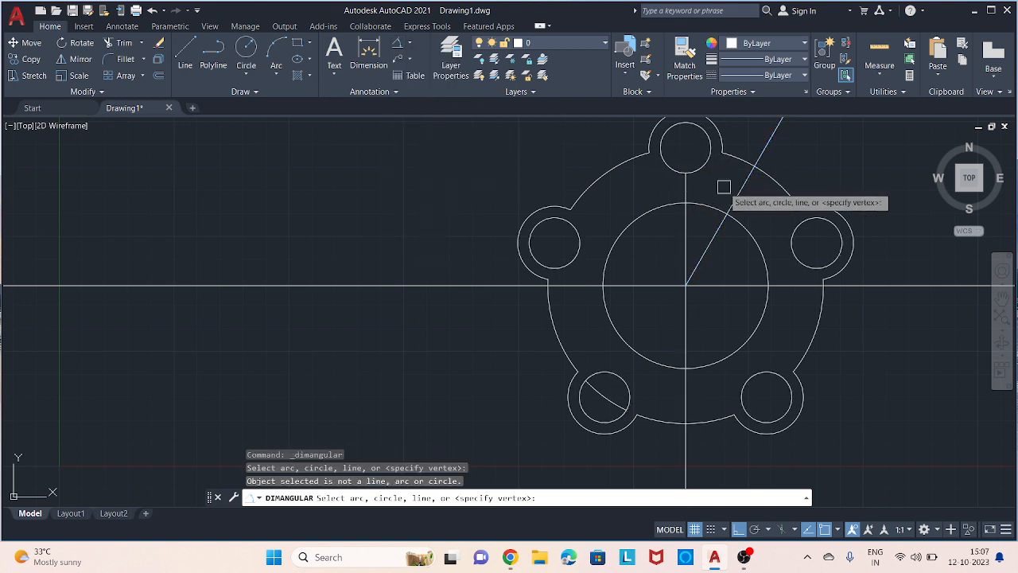
pyautogui.click(736, 187)
pyautogui.press('Escape')
# - Explode the whole redrawn flange, selected together with its construction lines
pyautogui.scroll(-3, 800, 224)
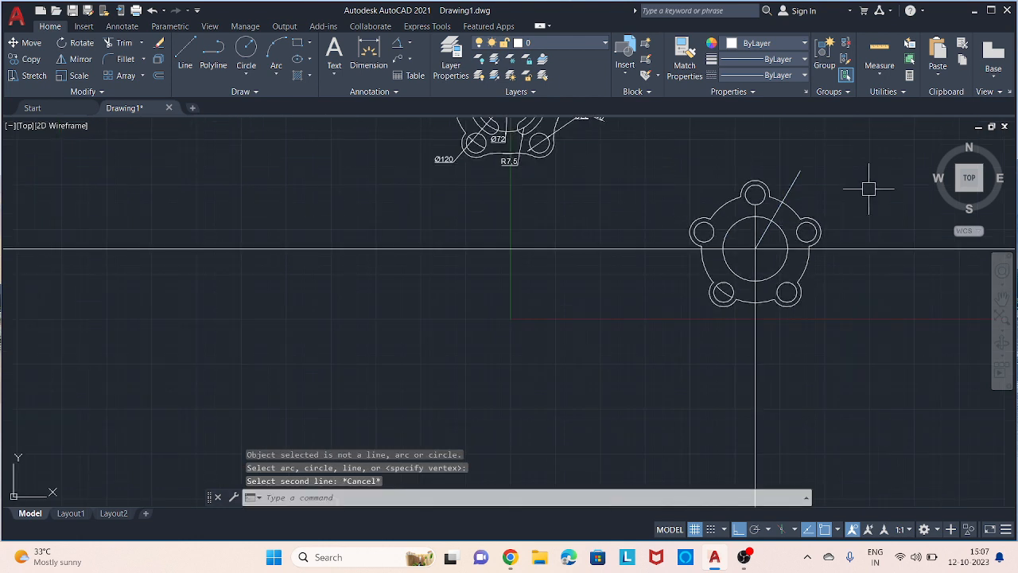
pyautogui.moveTo(874, 183); pyautogui.dragTo(744, 184, button='middle')
pyautogui.press('Escape')
pyautogui.click(766, 141)
pyautogui.click(549, 327)
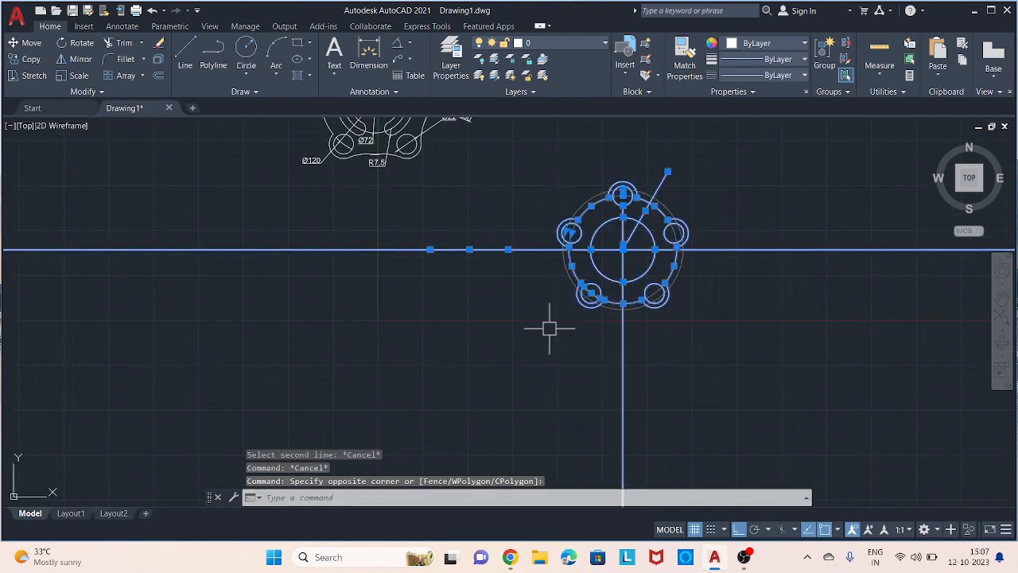
pyautogui.write('exp')
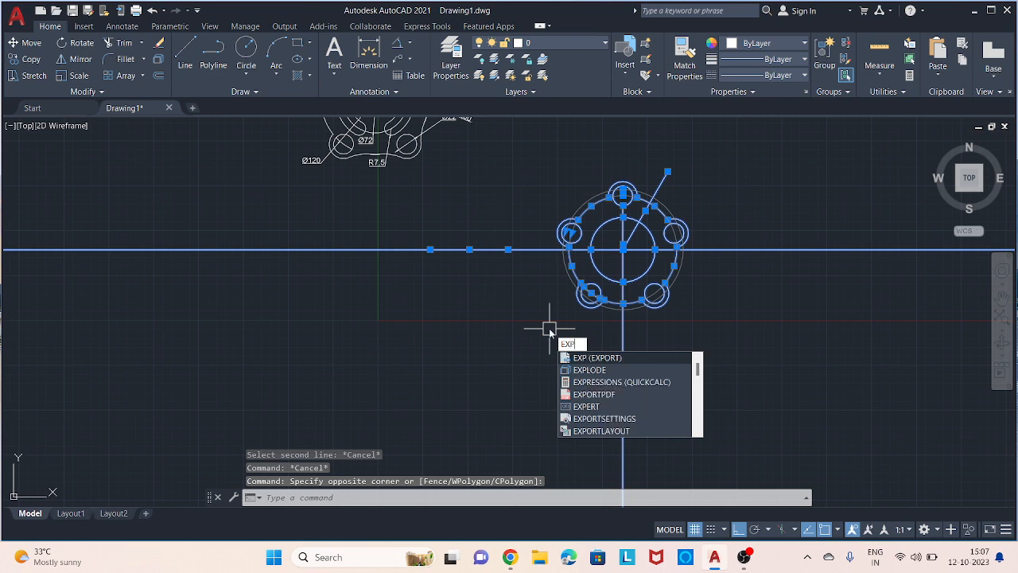
pyautogui.press('Down')
pyautogui.press('Return')
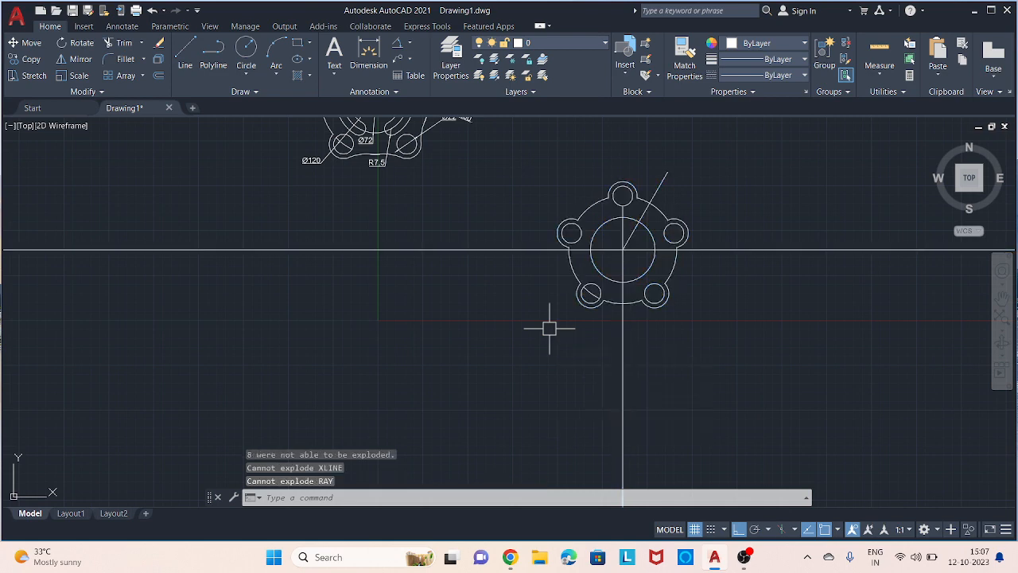
pyautogui.press('Escape')
# - Try again to dimension the angle between the slanted line and the vertical construction line below the top hole
pyautogui.scroll(4, 716, 179)
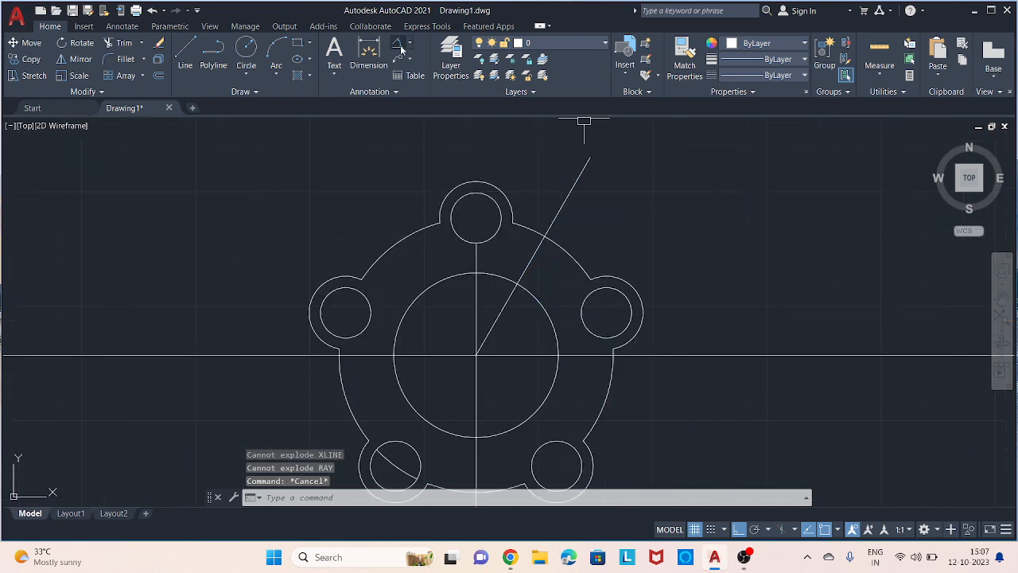
pyautogui.click(398, 46)
pyautogui.click(476, 264)
pyautogui.click(526, 266)
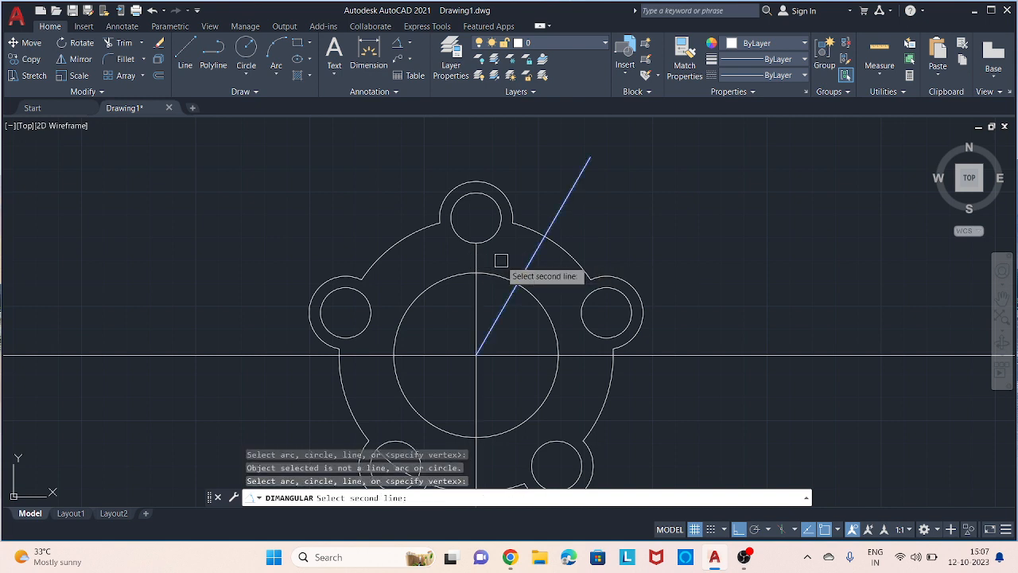
pyautogui.click(473, 255)
pyautogui.click(473, 256)
pyautogui.click(476, 255)
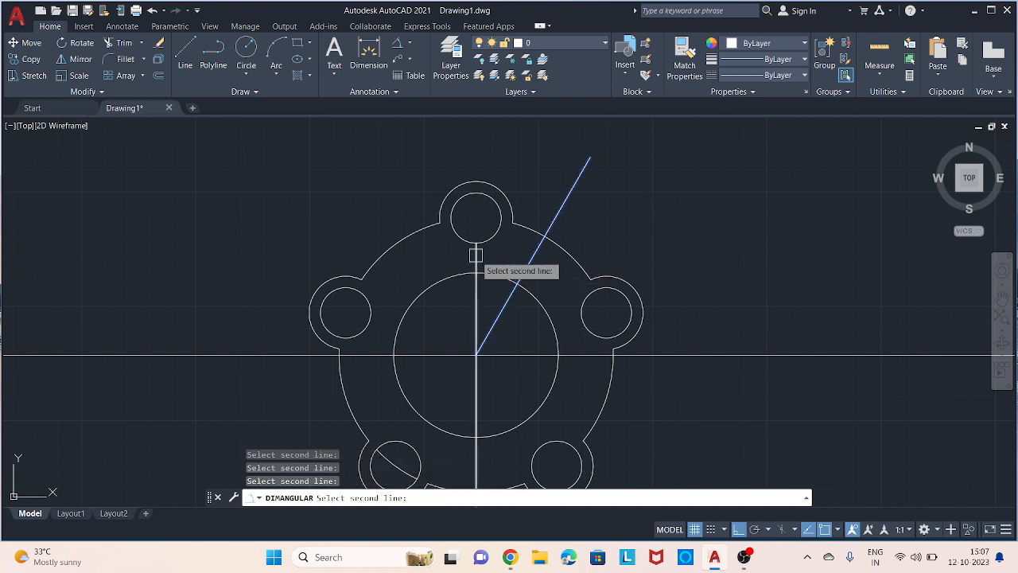
pyautogui.click(410, 46)
pyautogui.click(438, 120)
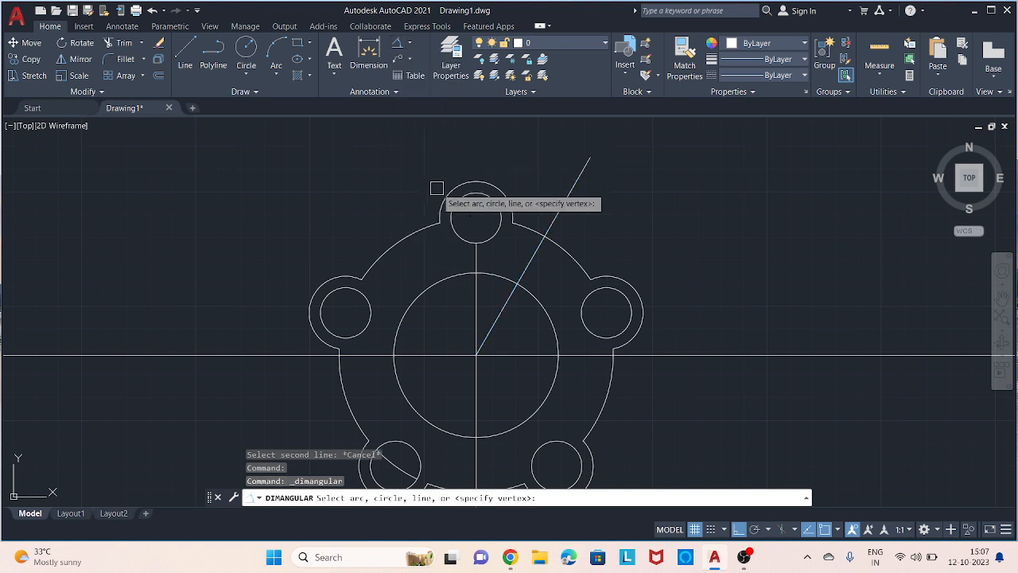
pyautogui.click(475, 263)
pyautogui.click(522, 275)
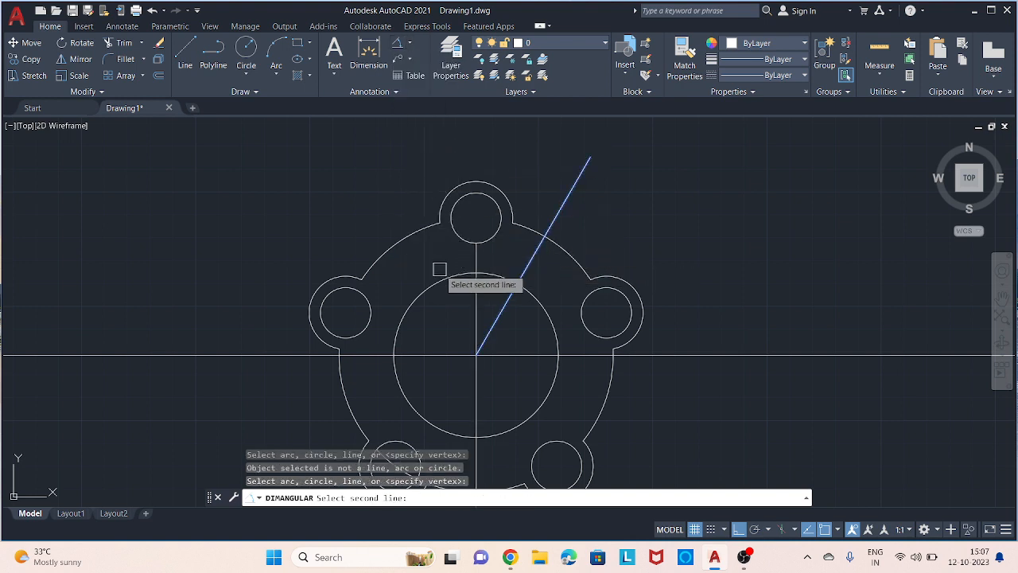
pyautogui.press('Escape')
# - Draw a line of length 100 at 120° from the flange centre, up past the outer profile
pyautogui.write('l')
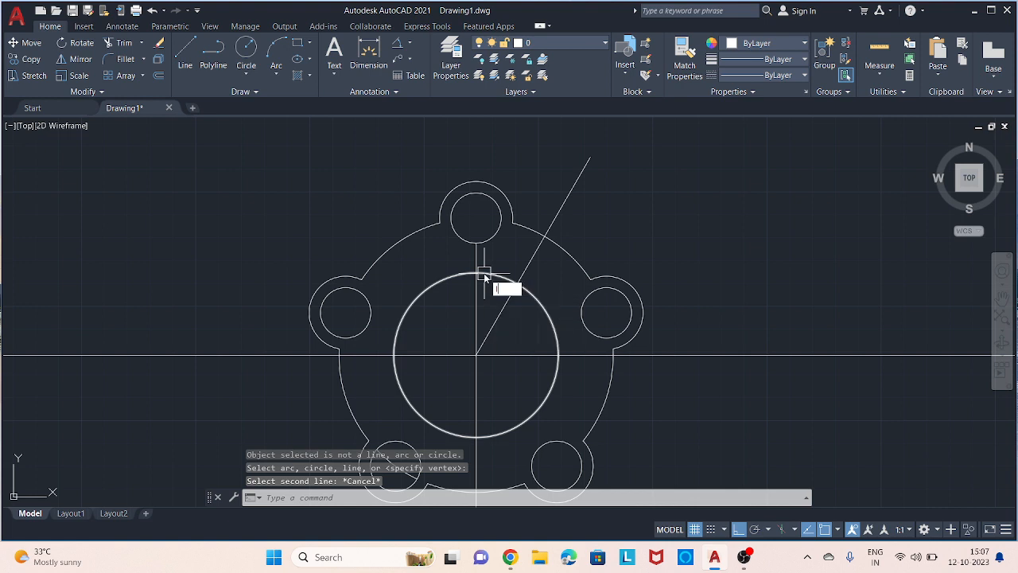
pyautogui.press('Return')
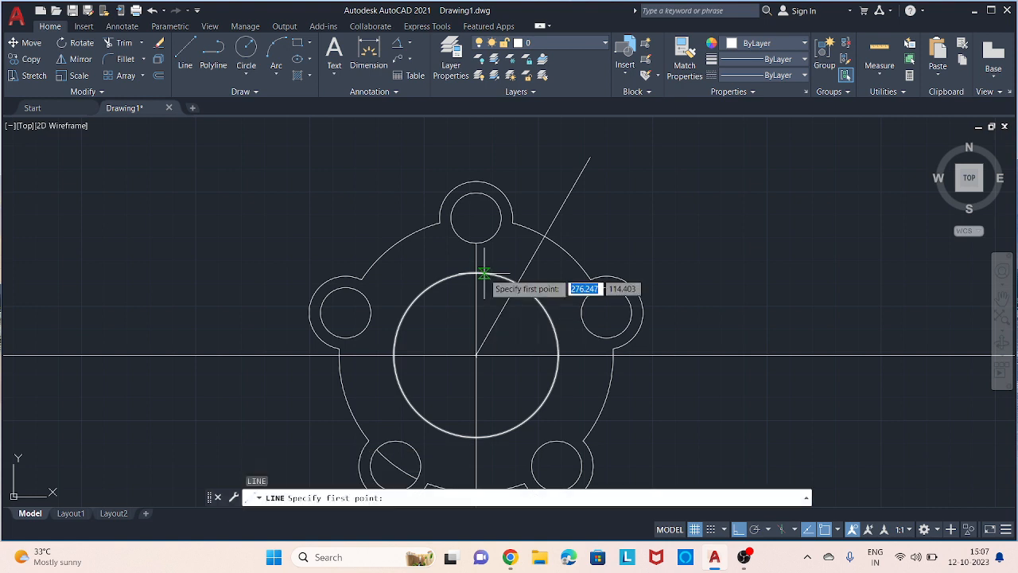
pyautogui.click(476, 355)
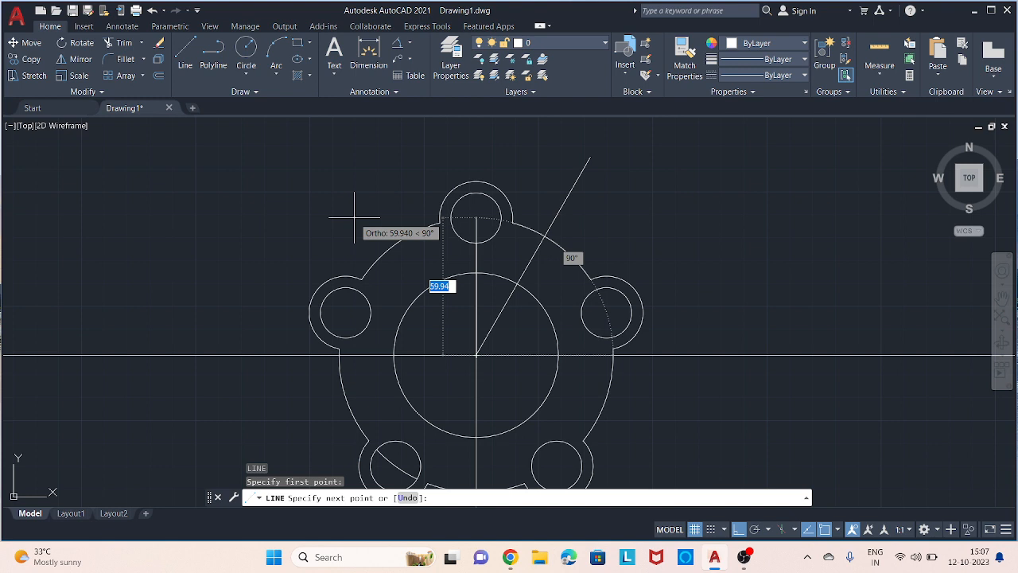
pyautogui.write('100')
pyautogui.press('Tab')
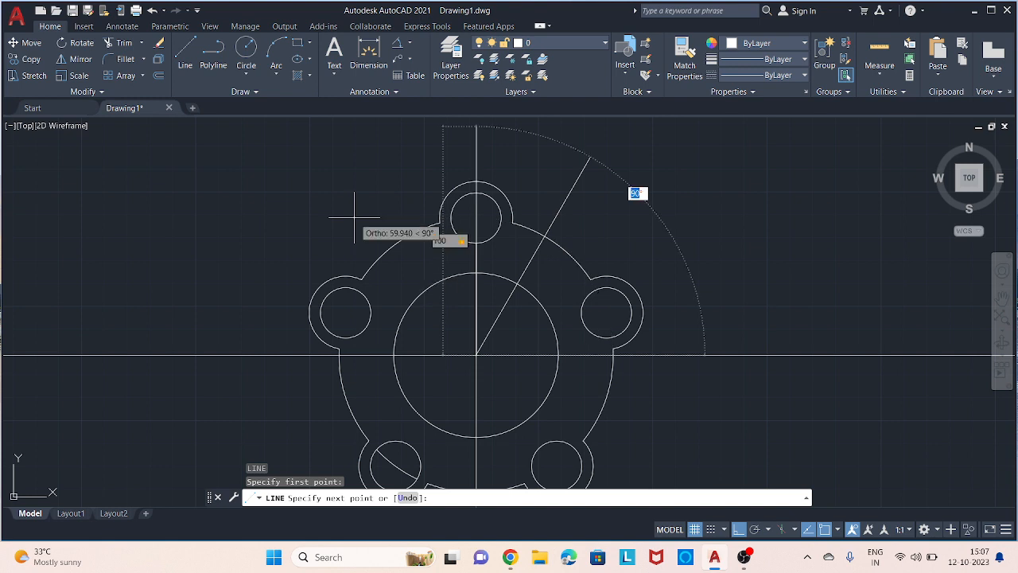
pyautogui.write('120')
pyautogui.press('Return')
pyautogui.press('Escape')
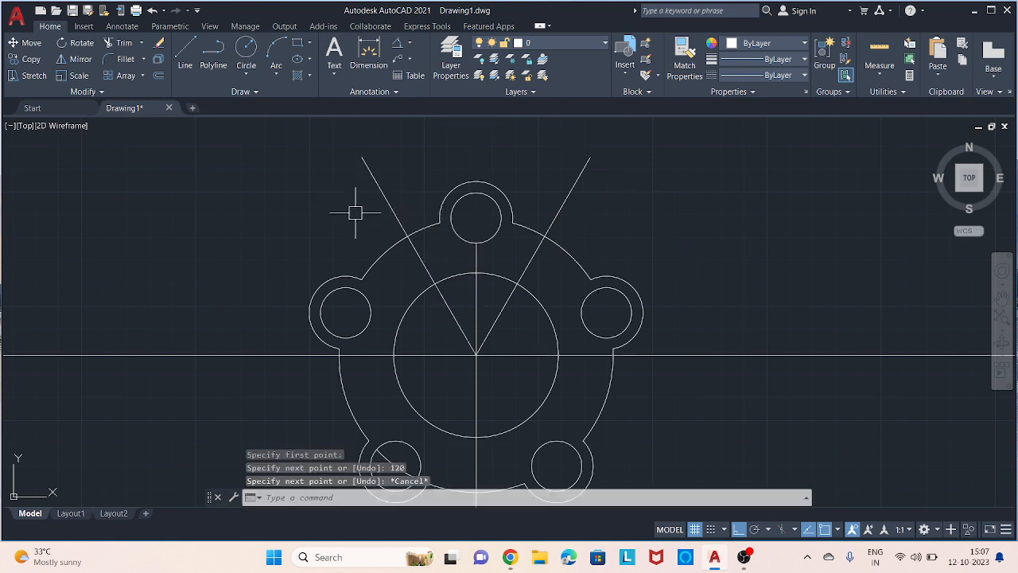
# - Add an angular dimension between the two slanted lines, placing its arc above the top lobe
pyautogui.click(398, 45)
pyautogui.click(380, 188)
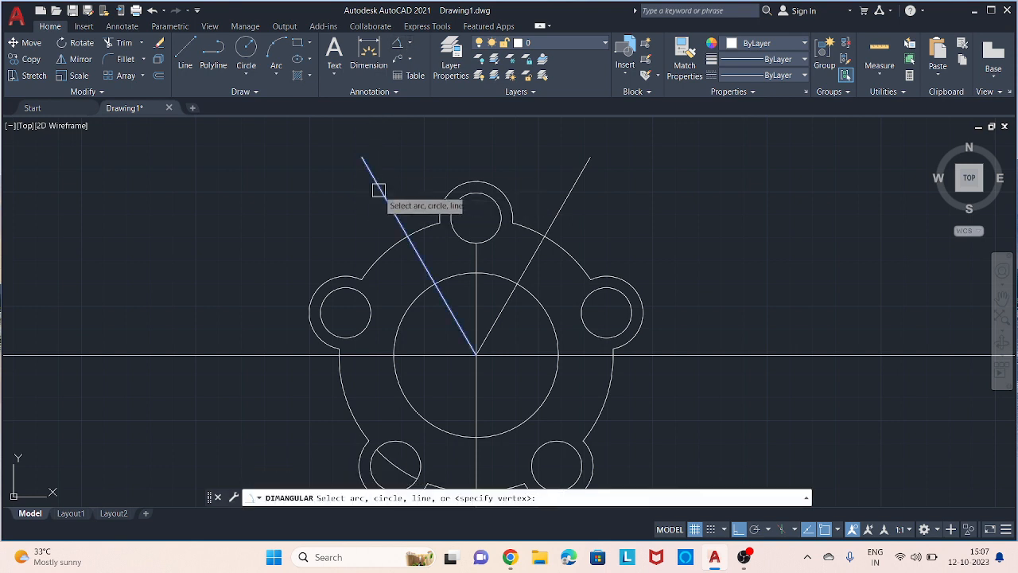
pyautogui.click(570, 185)
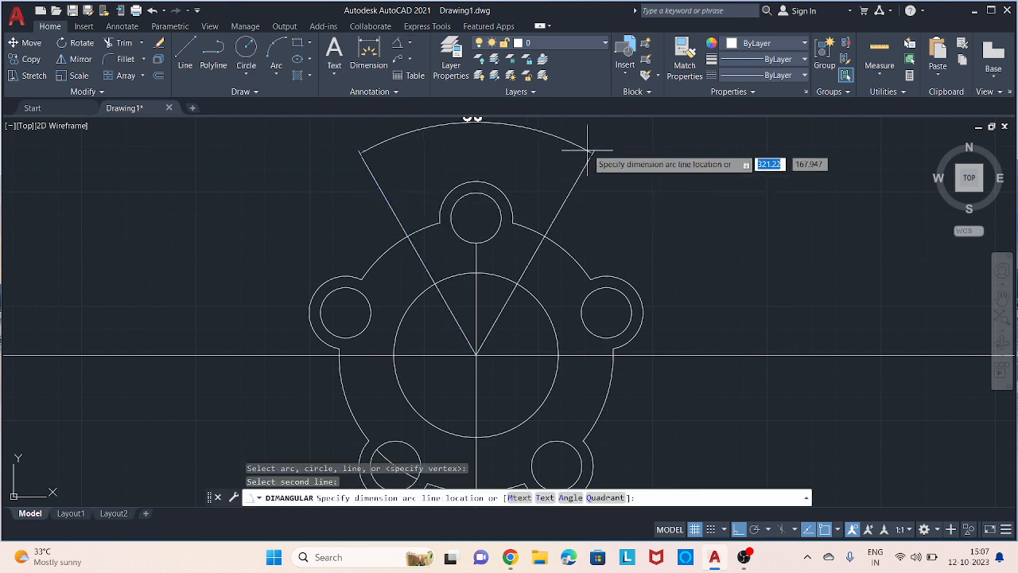
pyautogui.click(591, 146)
pyautogui.scroll(-2, 639, 245)
pyautogui.moveTo(666, 218); pyautogui.dragTo(645, 263, button='middle')
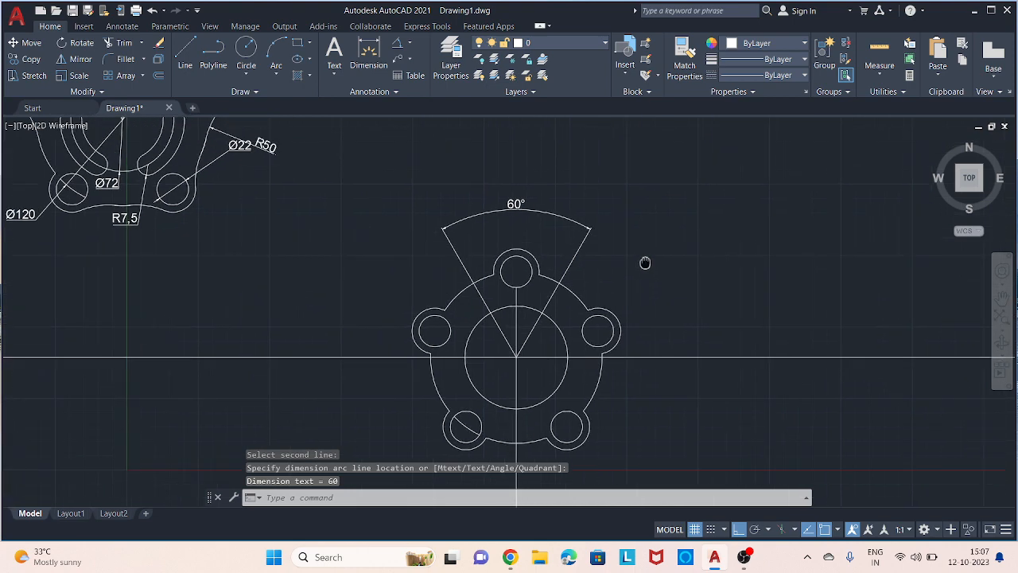
# - Try to dimension the angle from the vertical construction line to the right-hand slanted line
pyautogui.scroll(4, 526, 254)
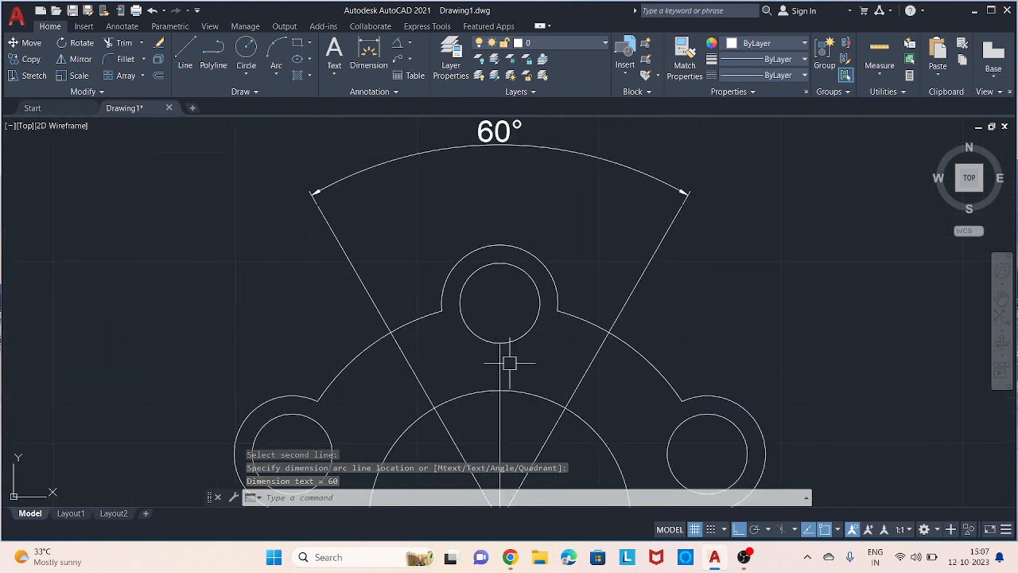
pyautogui.scroll(4, 509, 358)
pyautogui.scroll(-4, 506, 363)
pyautogui.press('Escape')
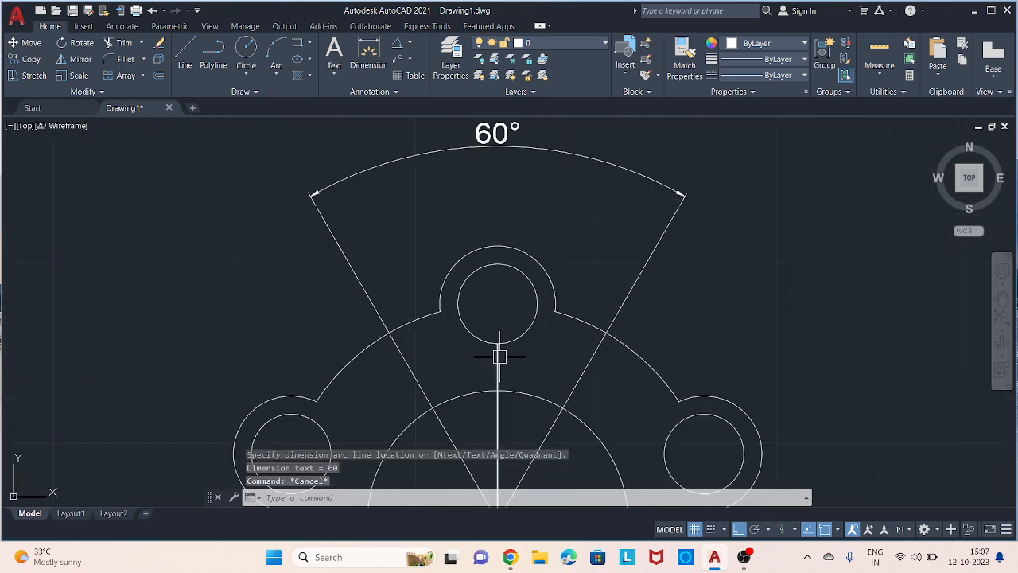
pyautogui.click(396, 46)
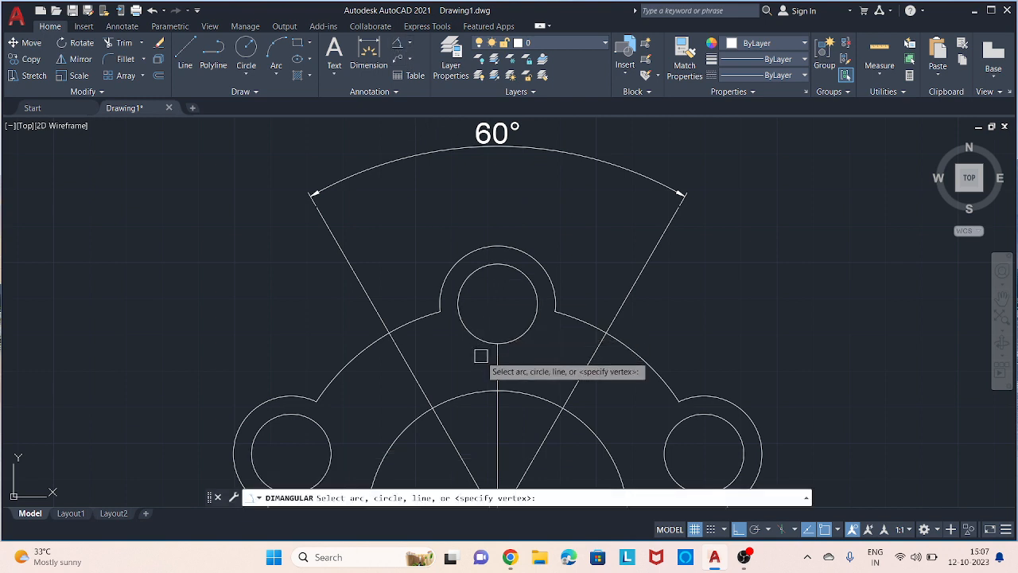
pyautogui.click(497, 358)
pyautogui.click(584, 373)
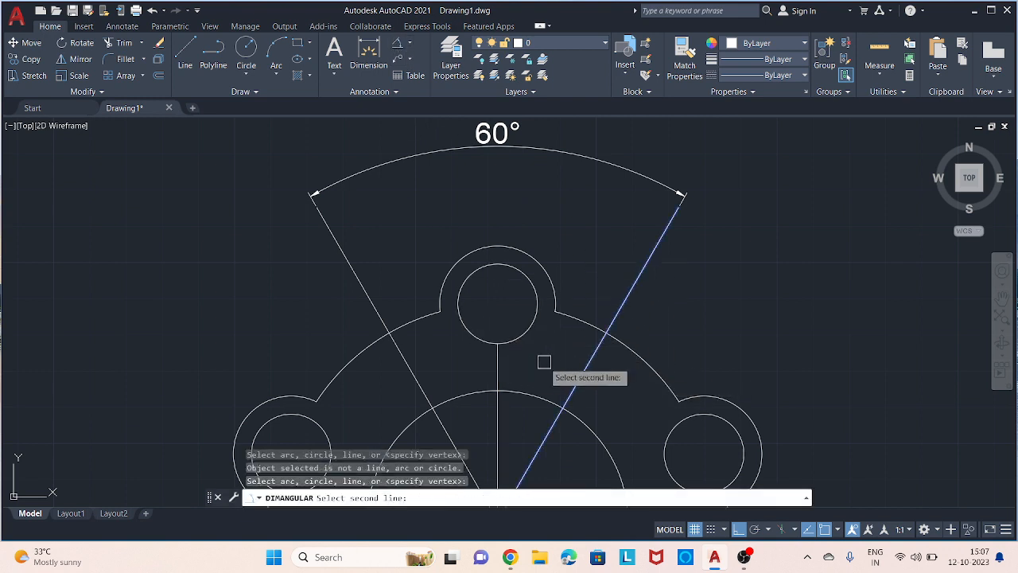
pyautogui.scroll(-3, 538, 340)
pyautogui.scroll(-3, 553, 313)
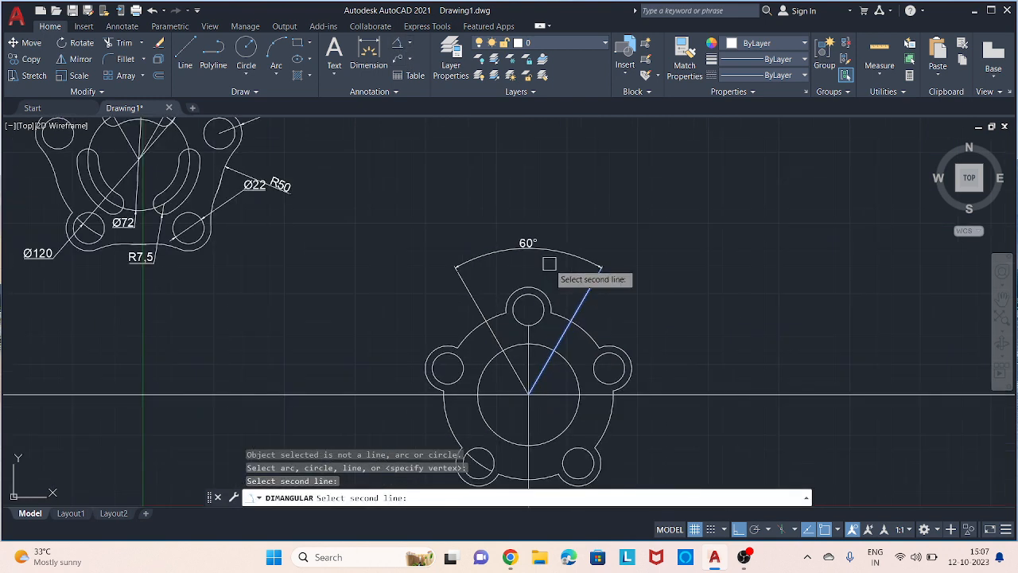
pyautogui.press('Escape')
# - Trim the vertical construction line where it extends below the flange's outer profile
pyautogui.write('t or')
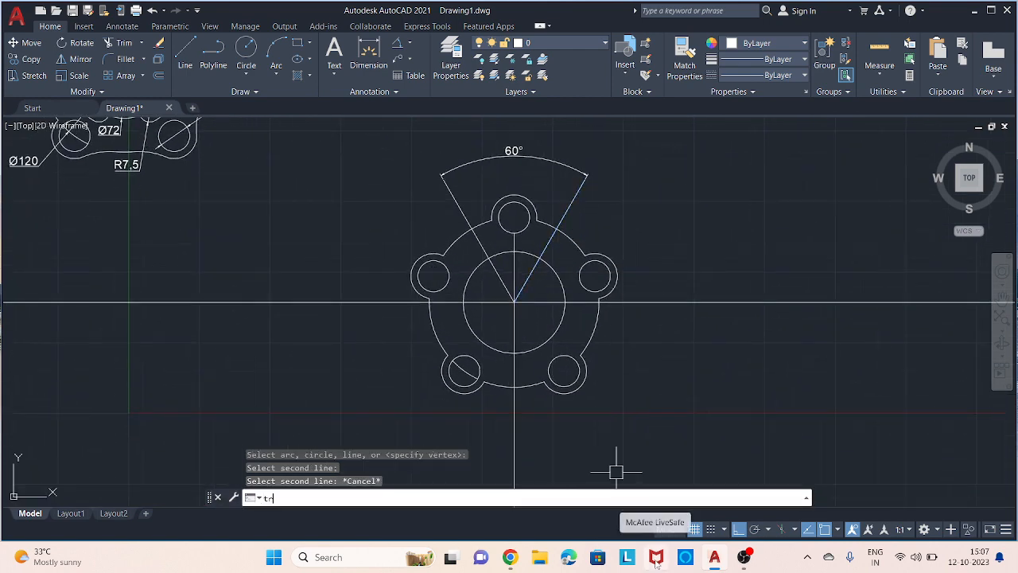
pyautogui.press('Return')
pyautogui.click(552, 433)
pyautogui.click(480, 433)
pyautogui.press('Return')
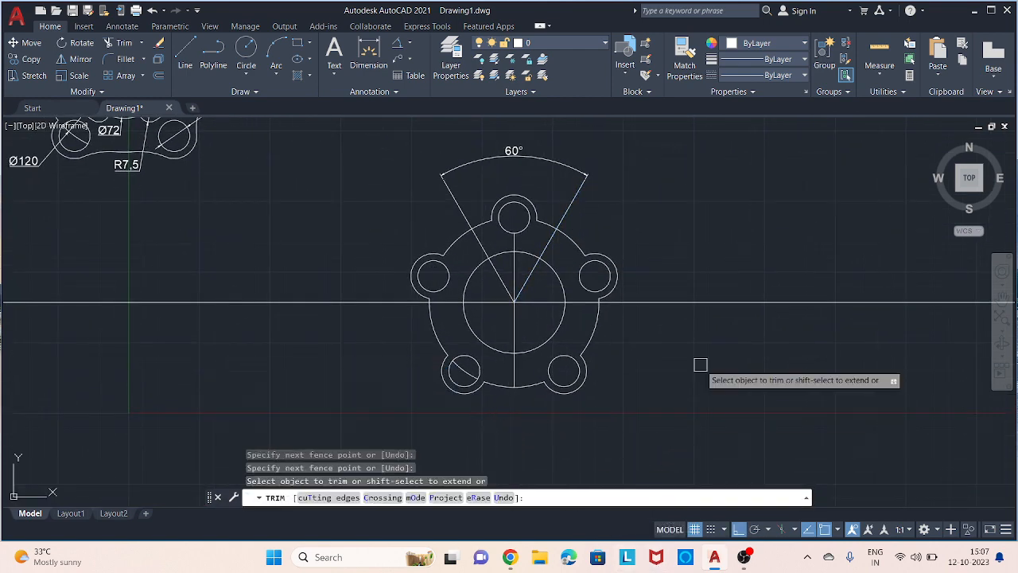
pyautogui.press('Escape')
pyautogui.press('BackSpace')
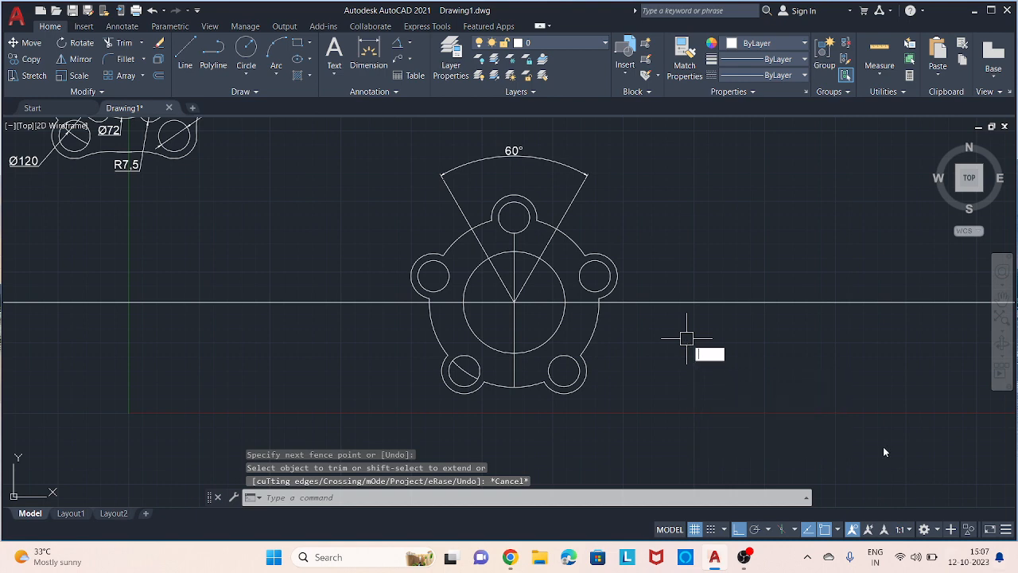
# - Dimension the angle between the vertical line and the right-hand slanted line, placing the arc just inside the 60° dimension
pyautogui.click(395, 45)
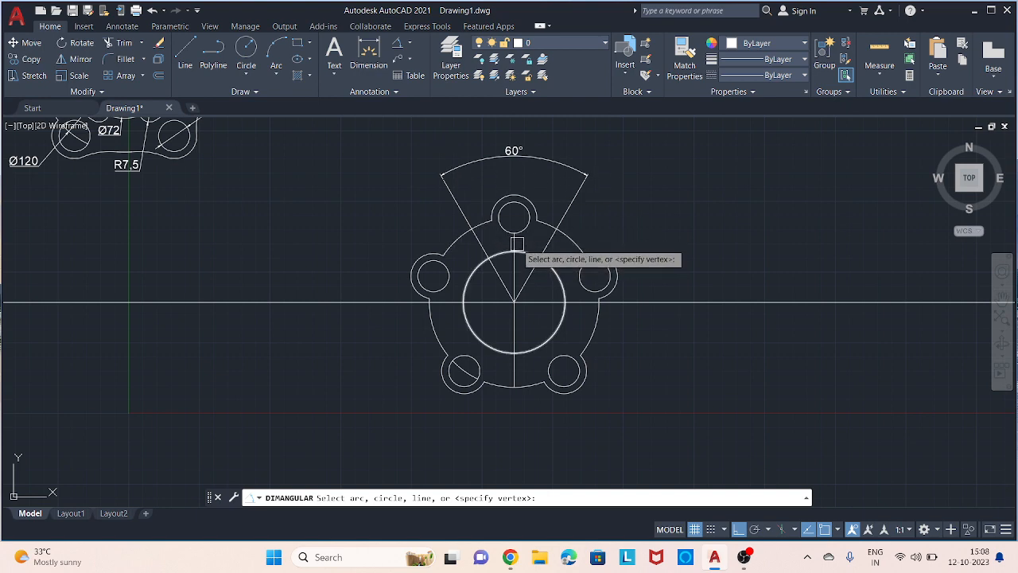
pyautogui.click(516, 243)
pyautogui.click(549, 243)
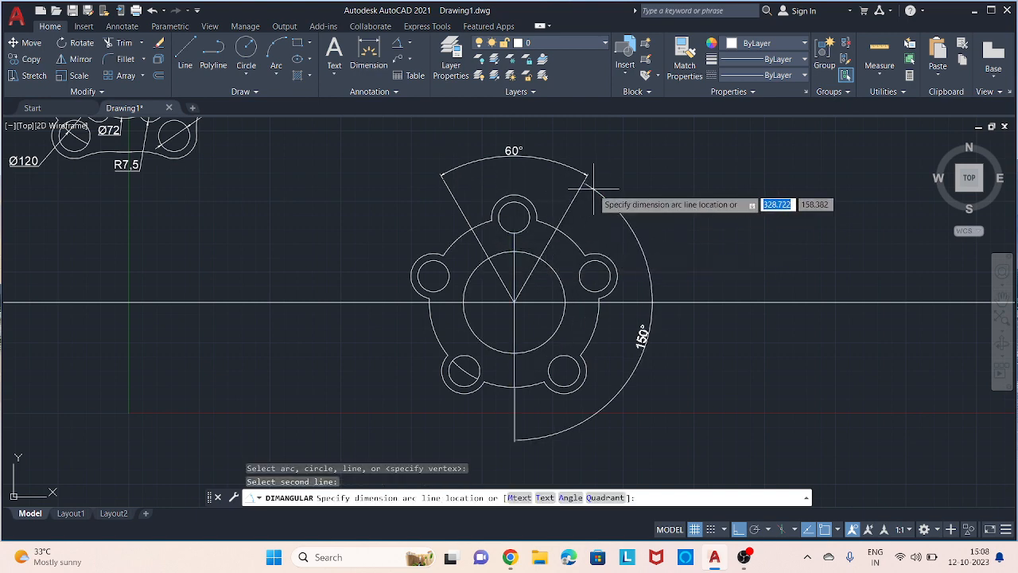
pyautogui.click(547, 169)
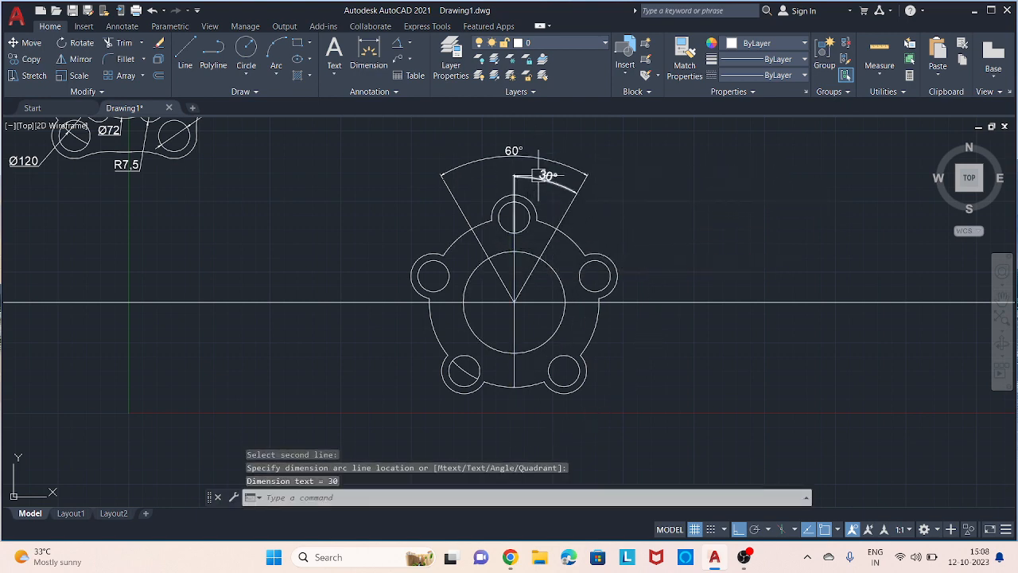
# - Dimension the angle between the vertical line and the left-hand slanted line, placing the arc beside the top lobe
pyautogui.scroll(3, 555, 164)
pyautogui.scroll(-2, 431, 191)
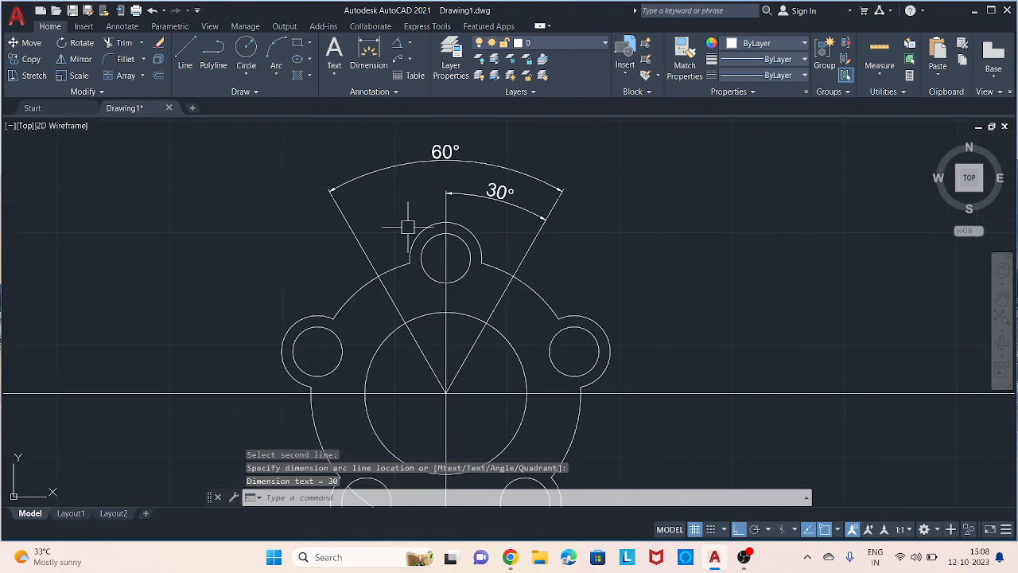
pyautogui.press('Return')
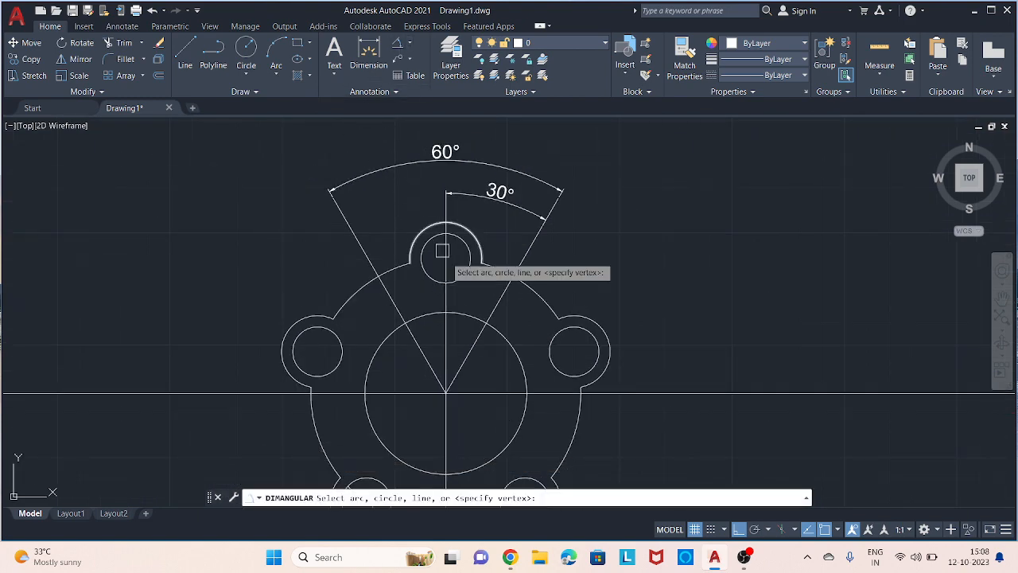
pyautogui.scroll(3, 446, 332)
pyautogui.click(409, 337)
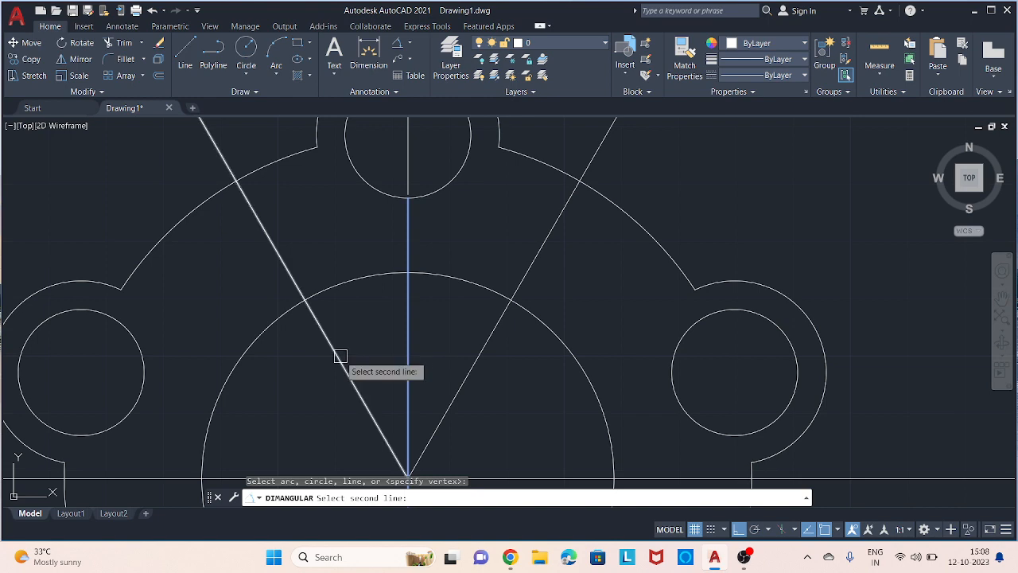
pyautogui.click(340, 357)
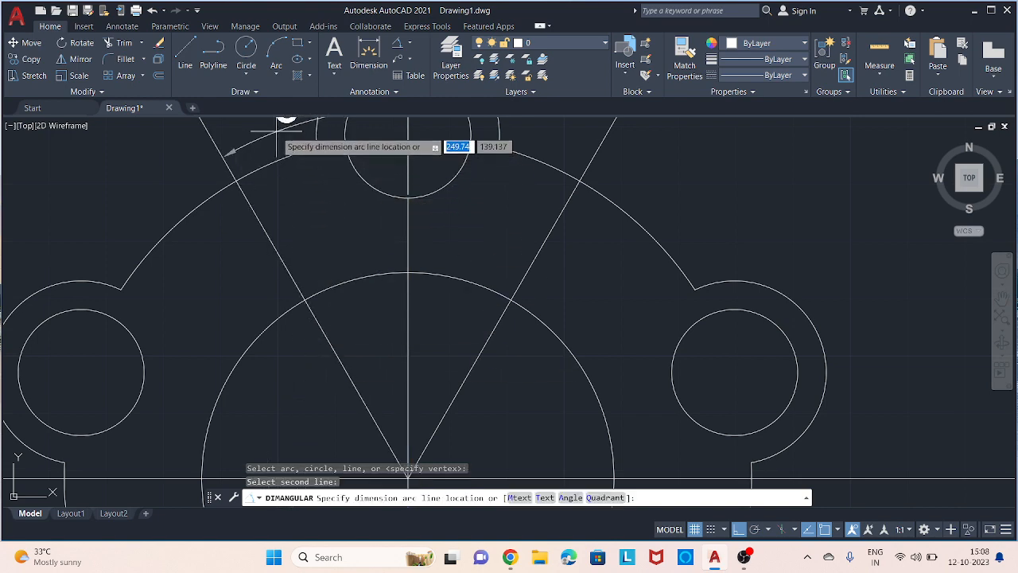
pyautogui.click(310, 160)
pyautogui.scroll(-5, 309, 160)
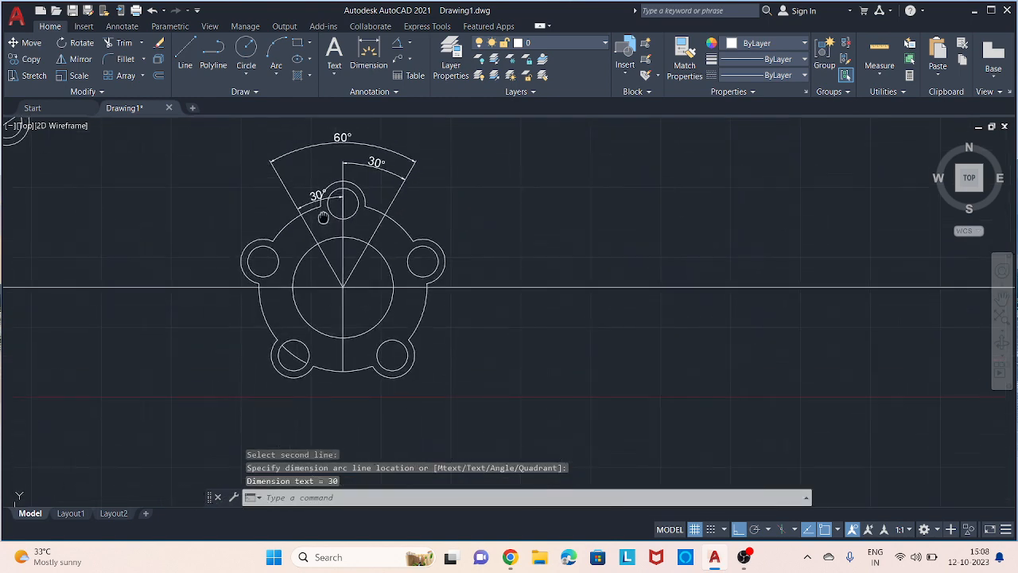
# - Move the left-hand angle dimension's arc outward to line up with the matching dimension on the other side of the vertical line
pyautogui.scroll(-2, 472, 239)
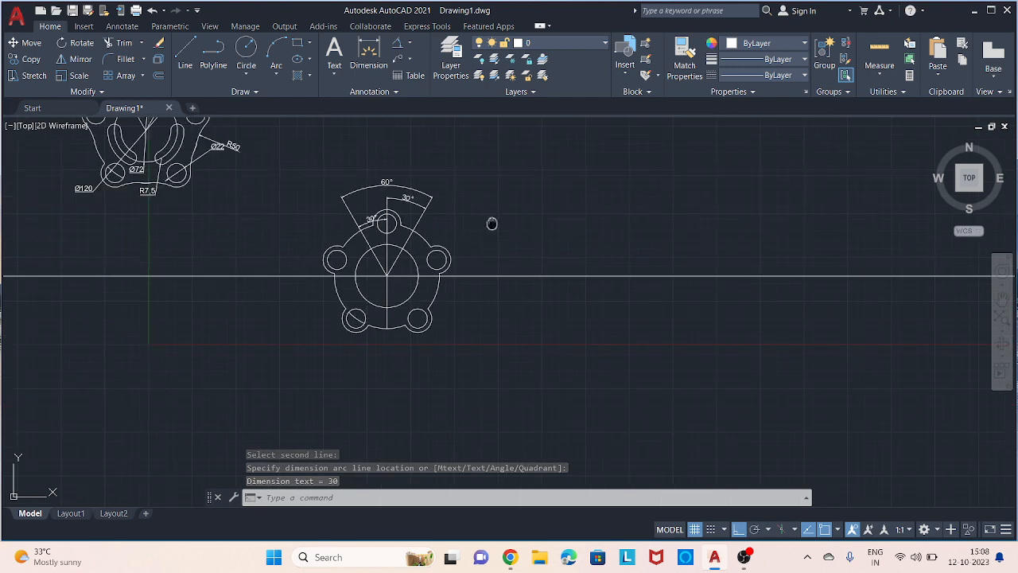
pyautogui.moveTo(491, 224); pyautogui.dragTo(492, 260, button='middle')
pyautogui.moveTo(289, 201); pyautogui.dragTo(328, 258, button='middle')
pyautogui.scroll(2, 407, 281)
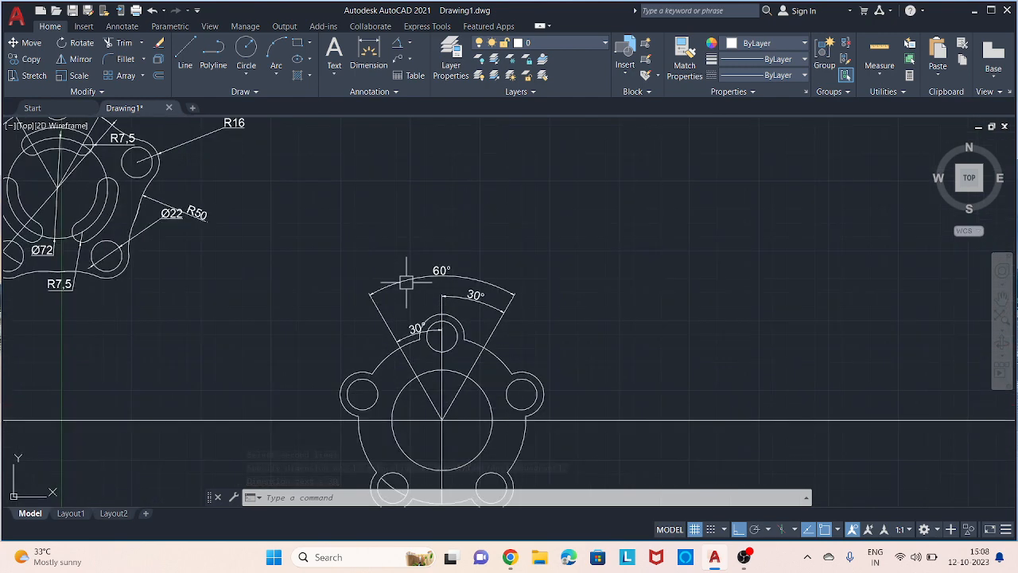
pyautogui.scroll(3, 421, 334)
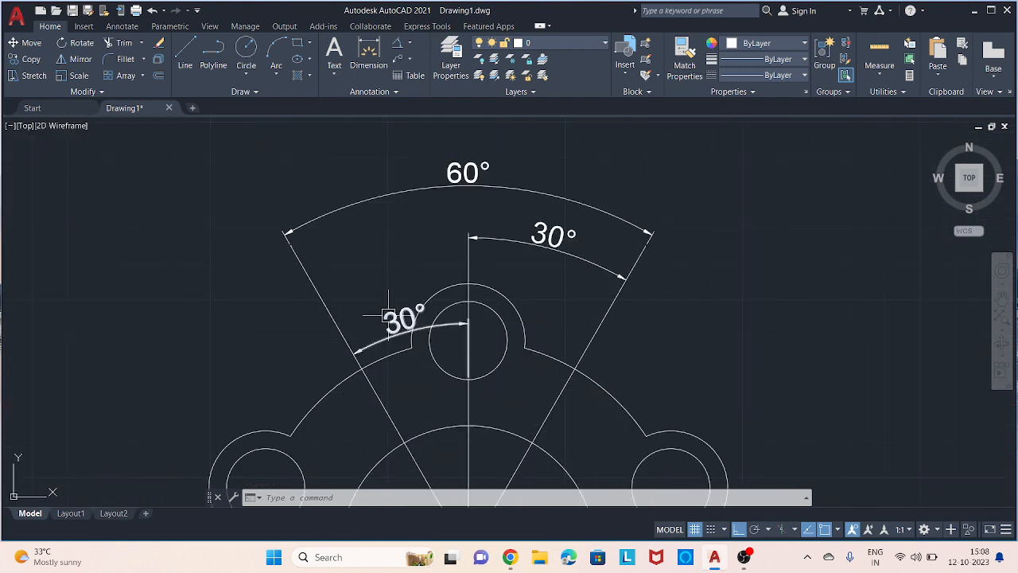
pyautogui.click(416, 336)
pyautogui.click(429, 326)
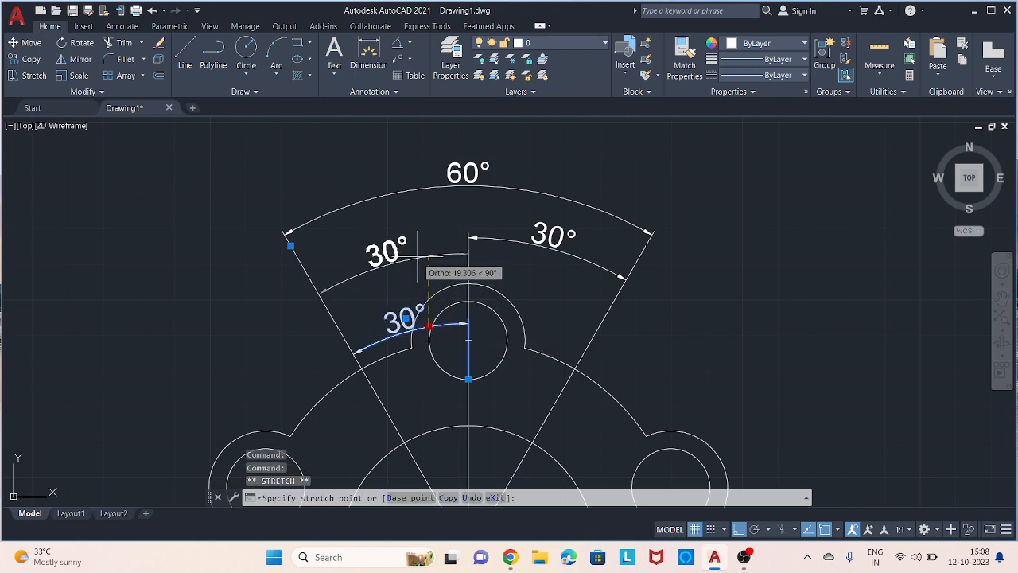
pyautogui.click(414, 244)
pyautogui.scroll(-2, 663, 188)
pyautogui.press('Escape')
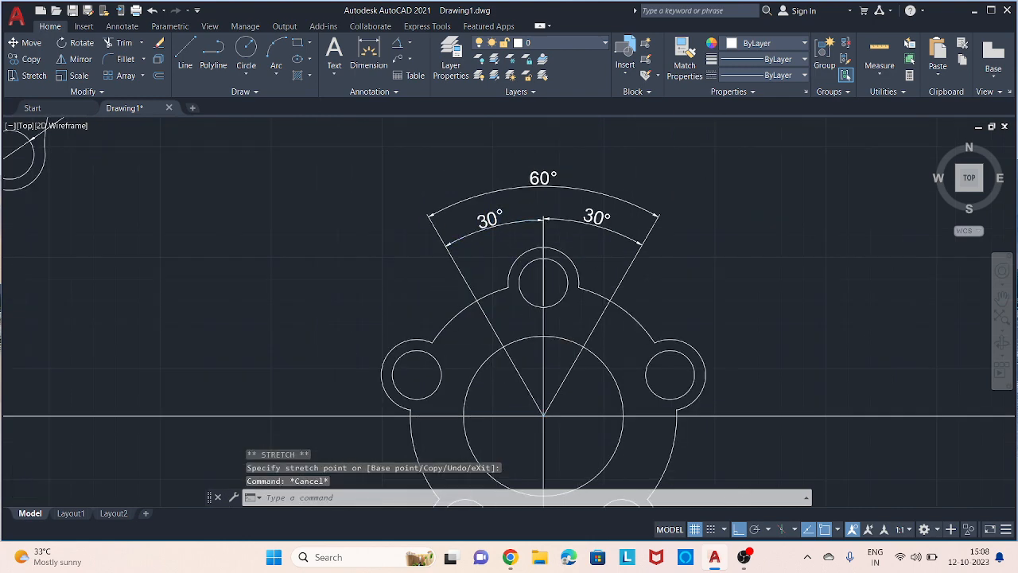
# - Draw a 7.5 radius circle where the right-hand slanted line crosses the flange's inner circle
pyautogui.scroll(-2, 666, 175)
pyautogui.moveTo(676, 175); pyautogui.dragTo(664, 288, button='middle')
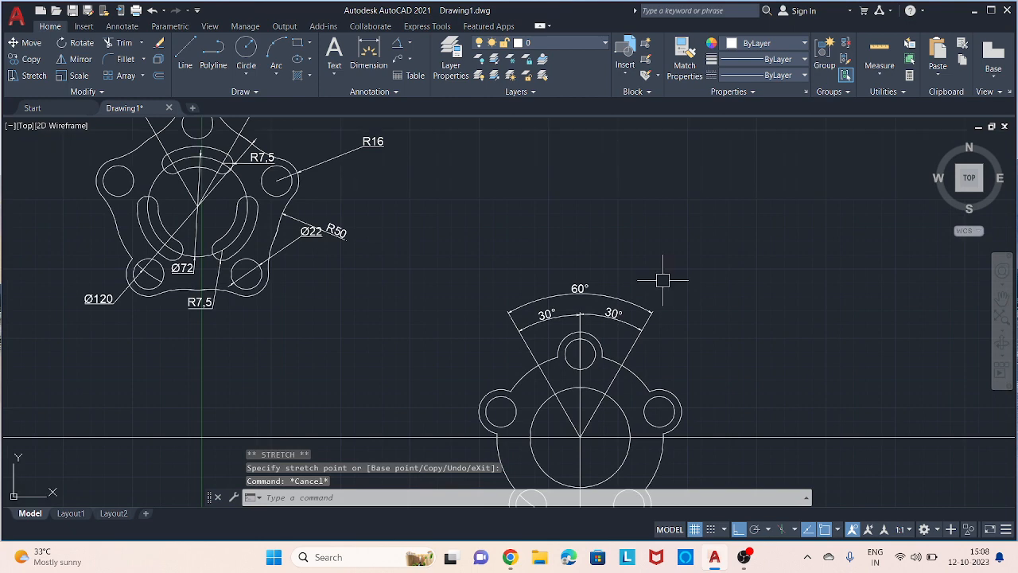
pyautogui.scroll(-2, 627, 264)
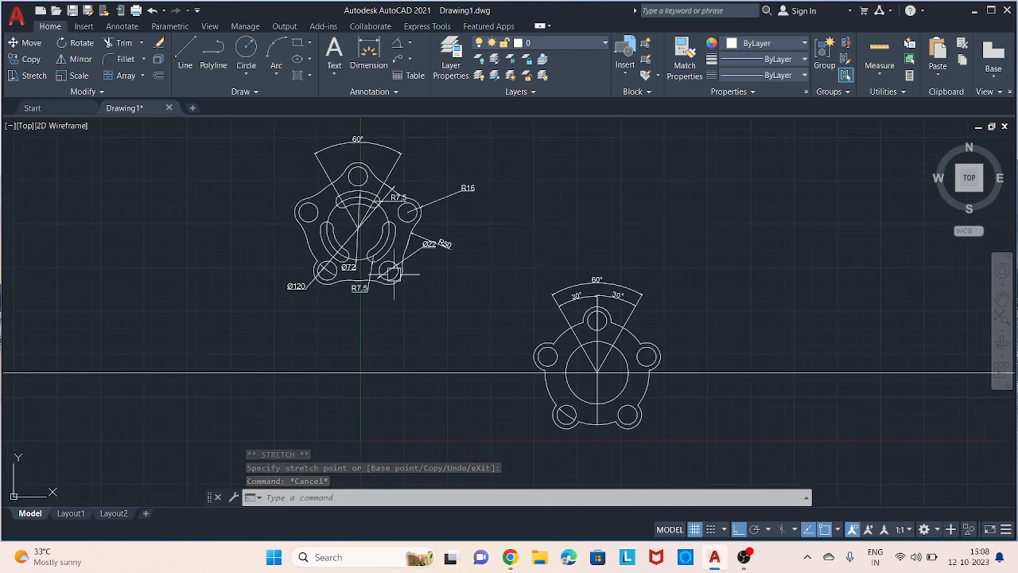
pyautogui.scroll(6, 398, 273)
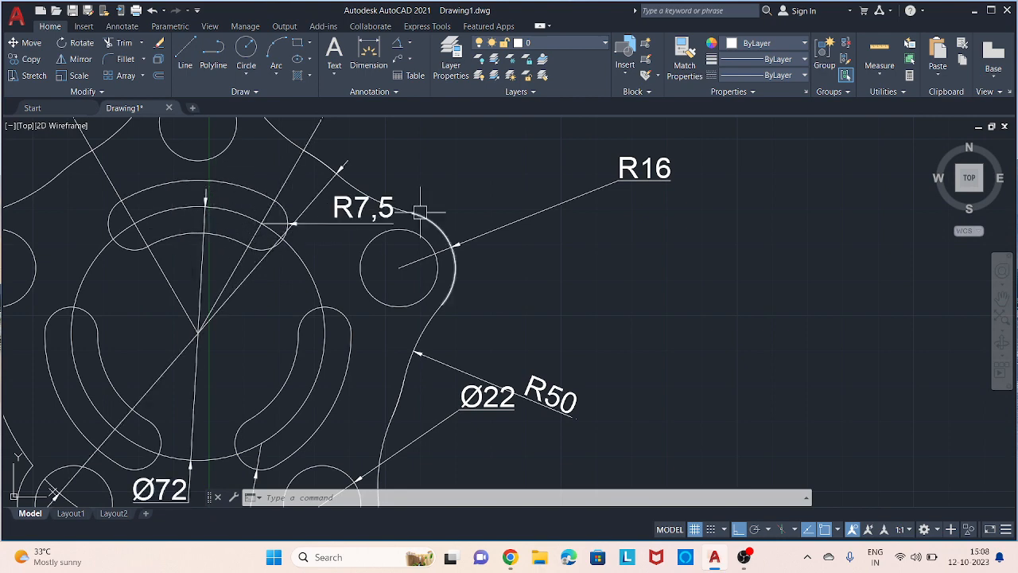
pyautogui.scroll(-2, 357, 209)
pyautogui.scroll(-2, 524, 259)
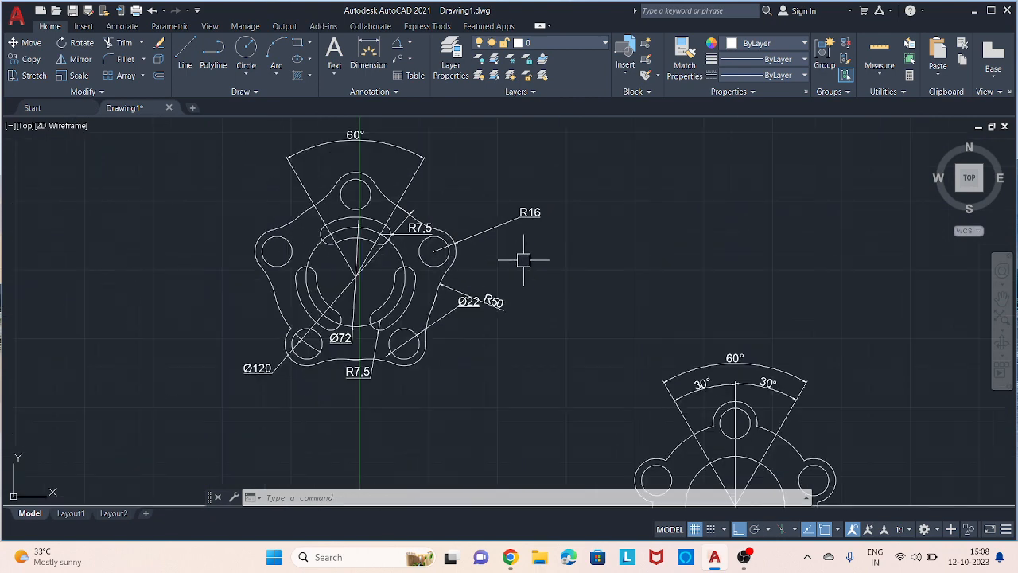
pyautogui.moveTo(548, 270); pyautogui.dragTo(432, 142, button='middle')
pyautogui.scroll(4, 689, 332)
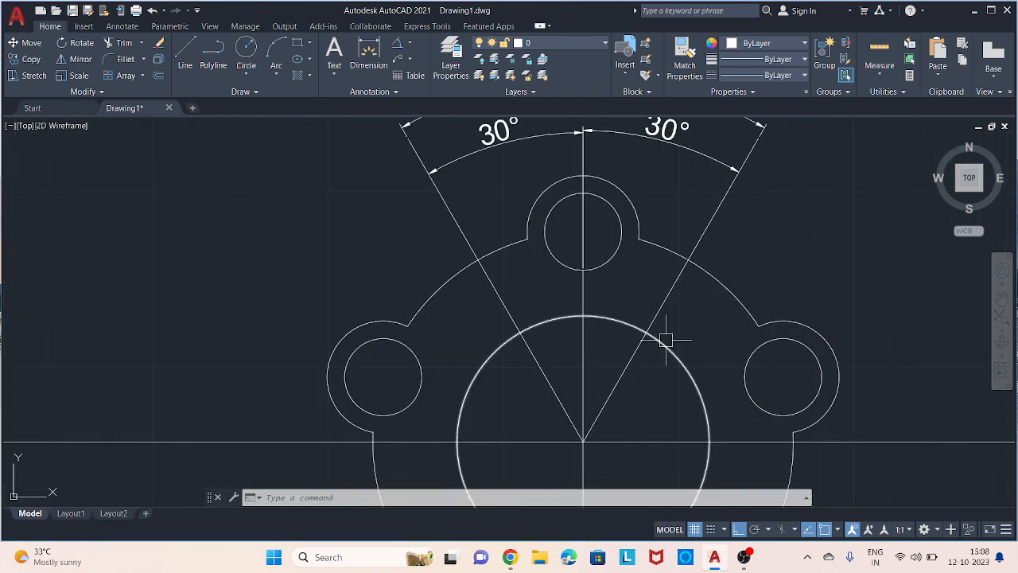
pyautogui.press('Return')
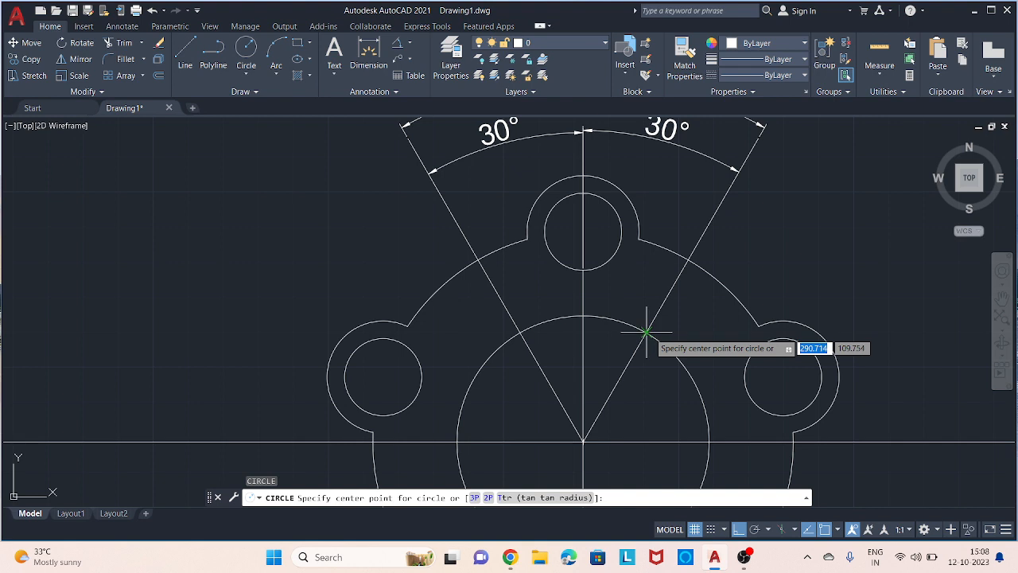
pyautogui.click(646, 332)
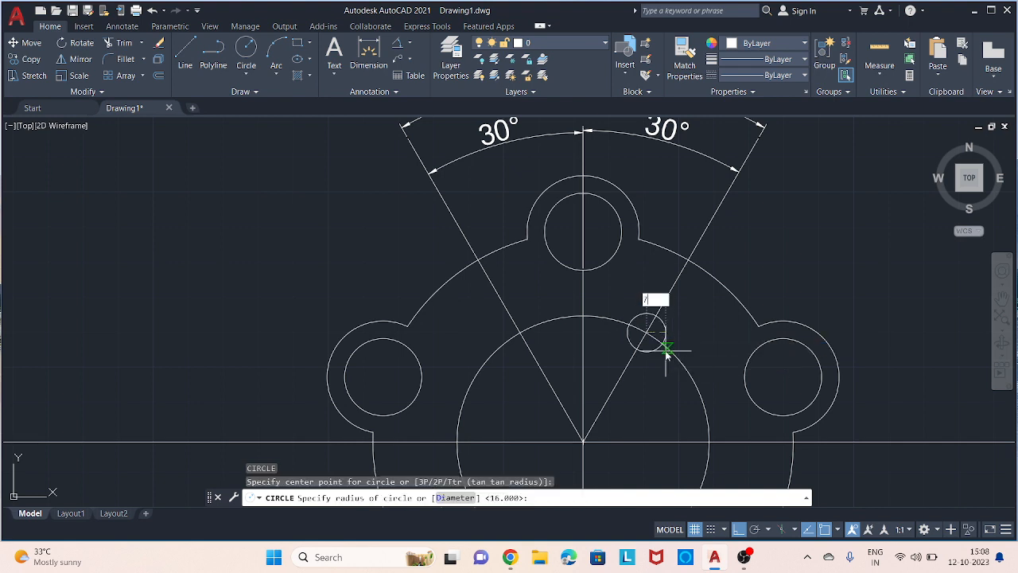
pyautogui.press('Return')
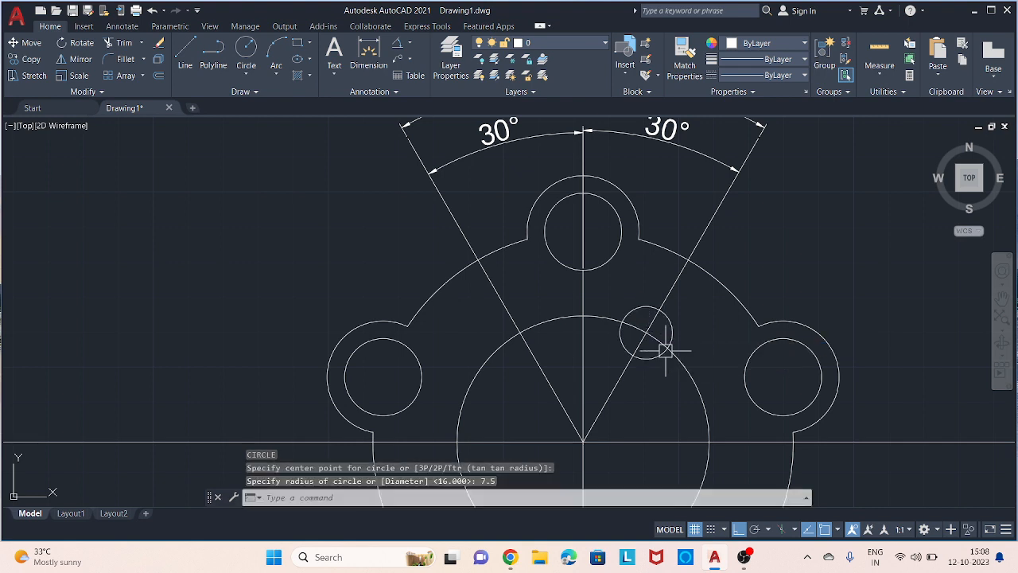
# - Draw another 7.5 radius circle where the left-hand slanted line crosses the inner circle
pyautogui.write('c')
pyautogui.press('Return')
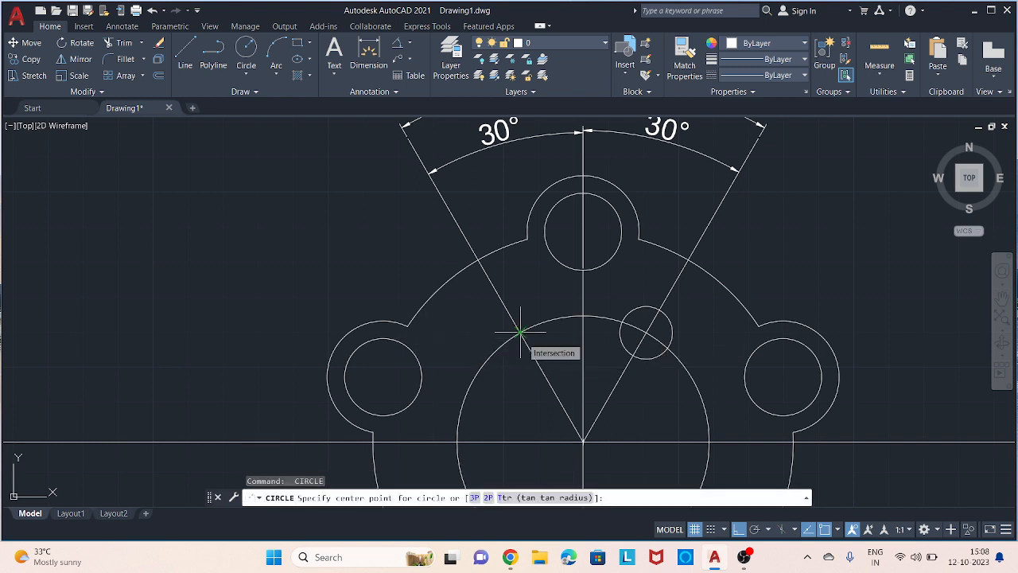
pyautogui.click(521, 332)
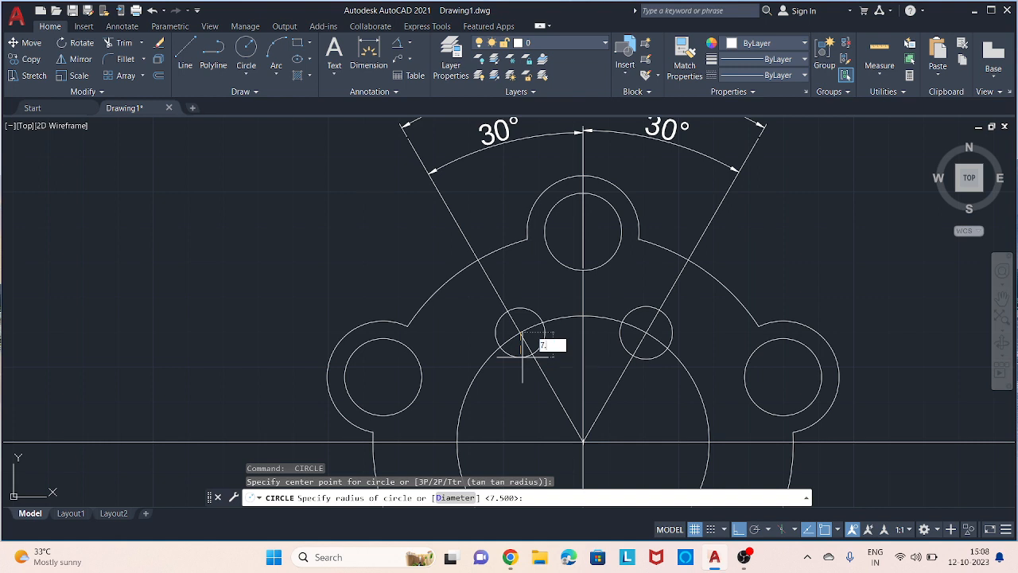
pyautogui.press('Return')
pyautogui.press('Escape')
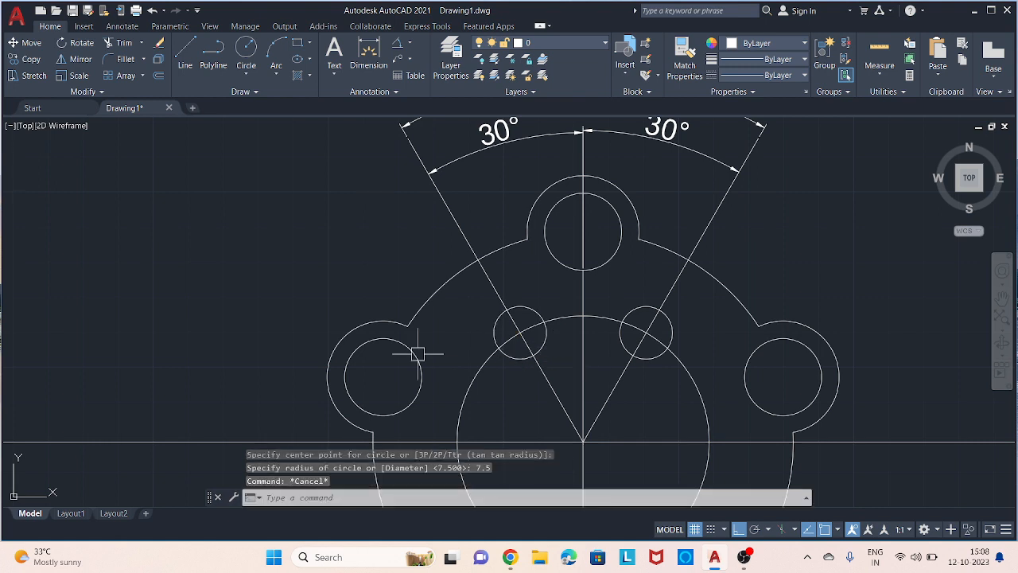
# - Examine the arc slots in the reference drawing, comparing their end radius with the diameter of their centreline circle
pyautogui.scroll(-2, 422, 346)
pyautogui.moveTo(422, 346); pyautogui.dragTo(525, 458, button='middle')
pyautogui.scroll(-4, 390, 329)
pyautogui.moveTo(391, 327); pyautogui.dragTo(423, 359, button='middle')
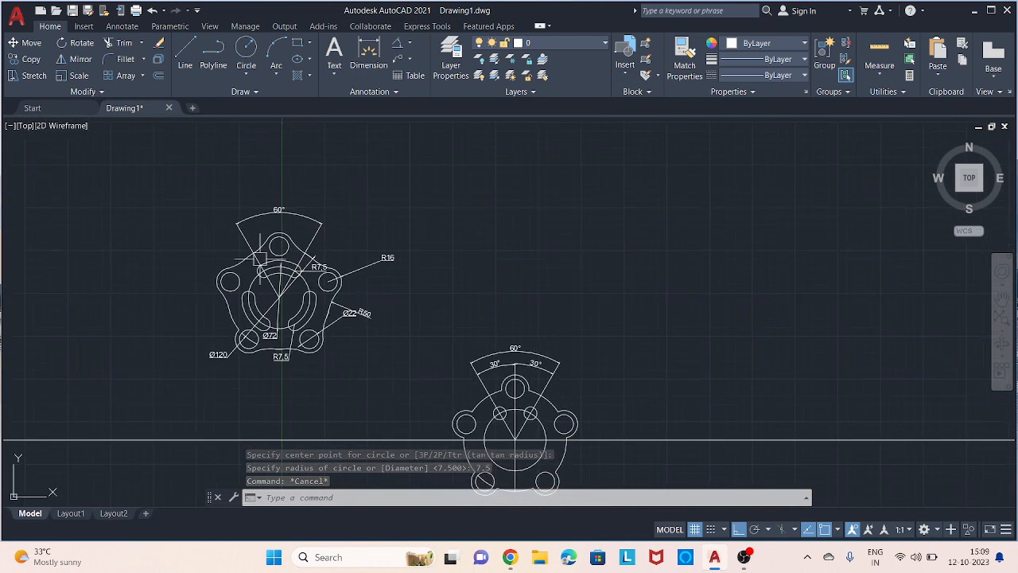
pyautogui.scroll(4, 274, 266)
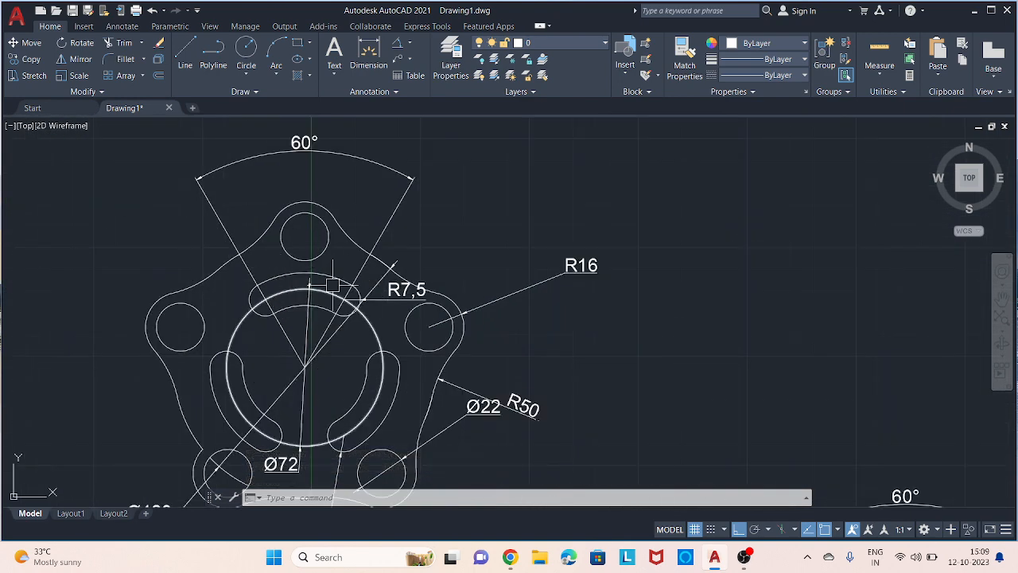
pyautogui.moveTo(469, 279); pyautogui.dragTo(457, 195, button='middle')
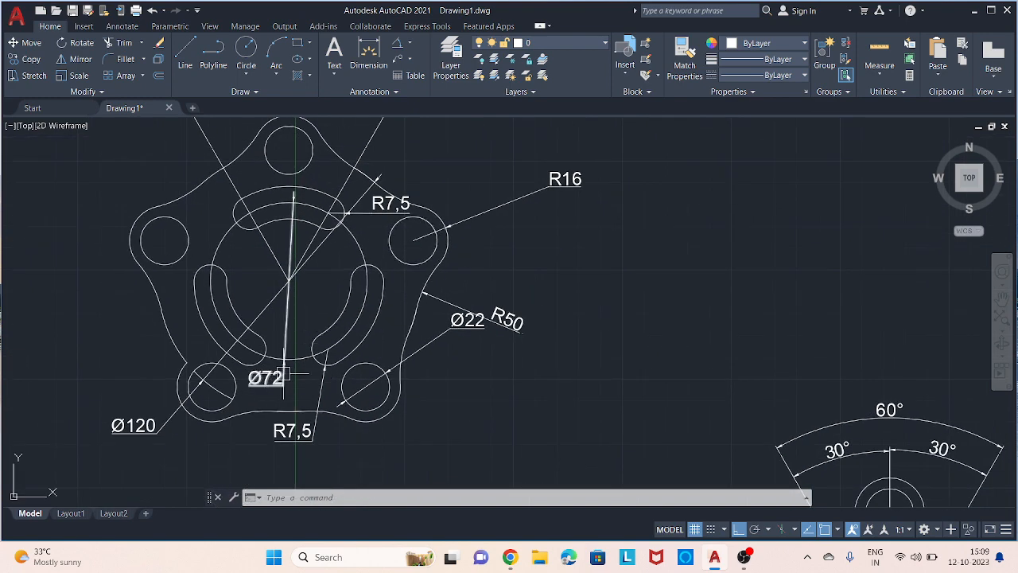
pyautogui.moveTo(464, 386); pyautogui.dragTo(351, 343, button='middle')
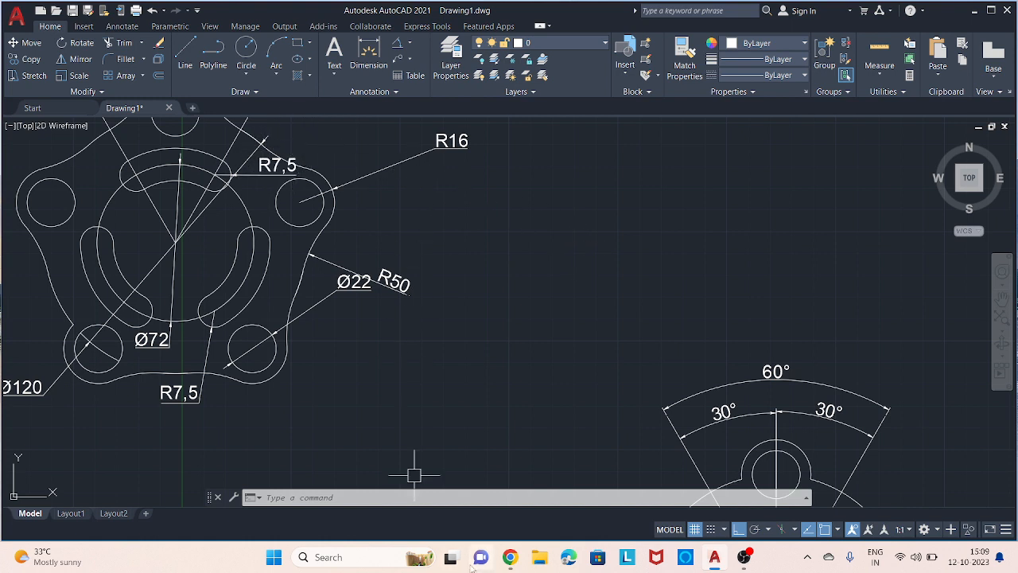
# - Open Calculator, multiply 2 by 7.5 for the slot width, and return to the drawing
pyautogui.click(333, 556)
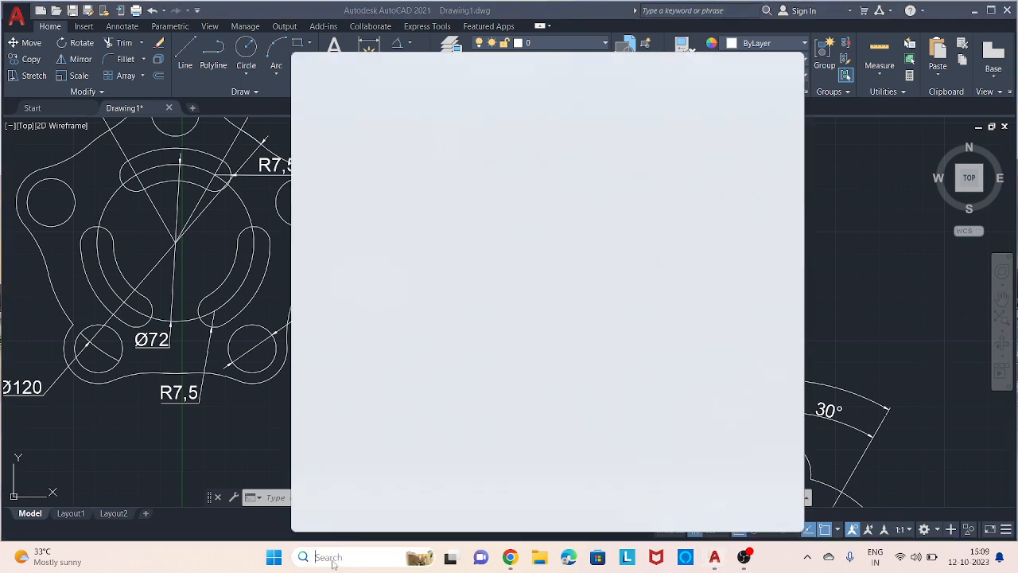
pyautogui.write('cal')
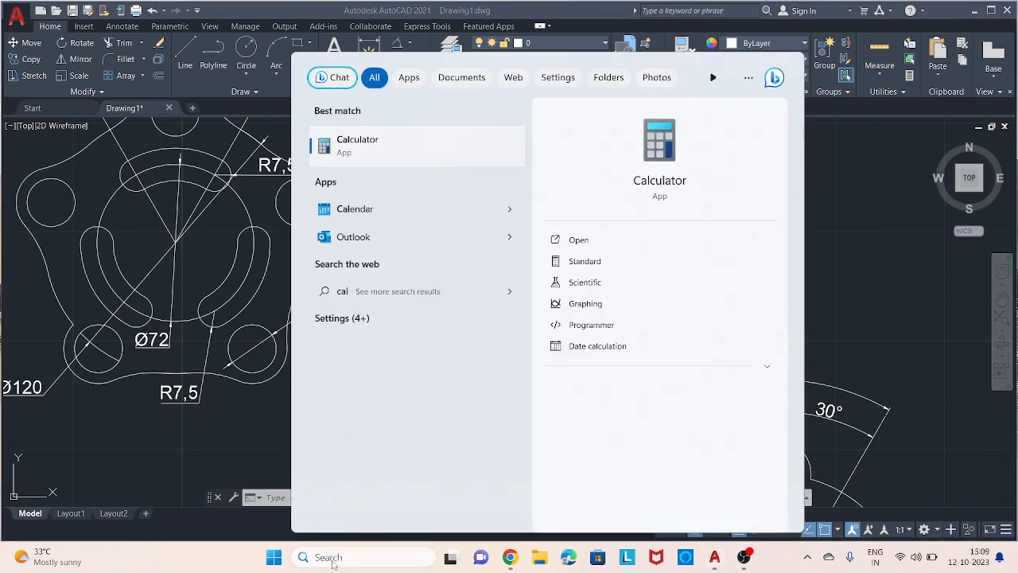
pyautogui.press('Return')
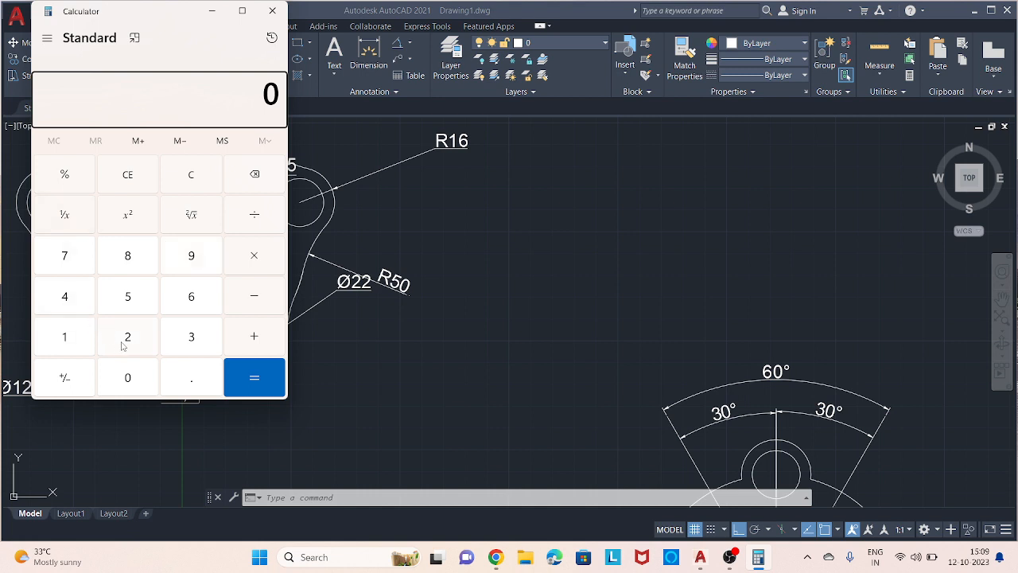
pyautogui.click(125, 344)
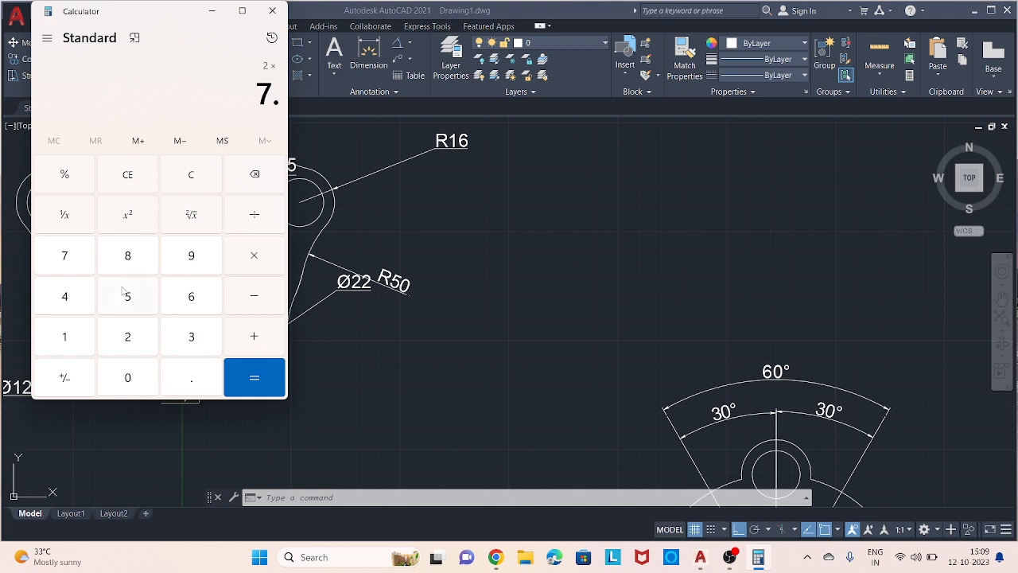
pyautogui.click(268, 384)
pyautogui.click(212, 11)
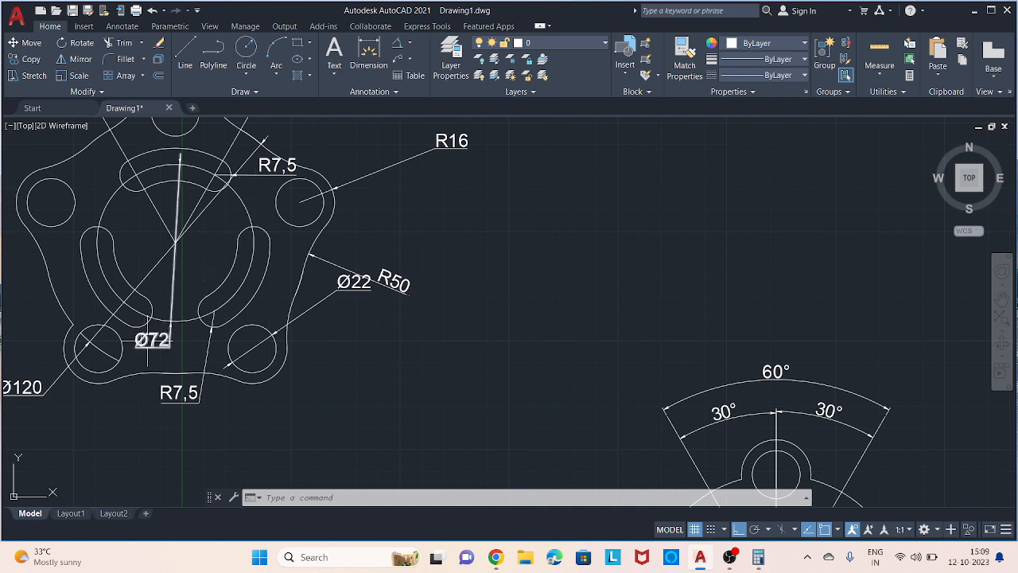
# - Switch back to Calculator, add 72 to the slot width, and return to AutoCAD
pyautogui.click(760, 557)
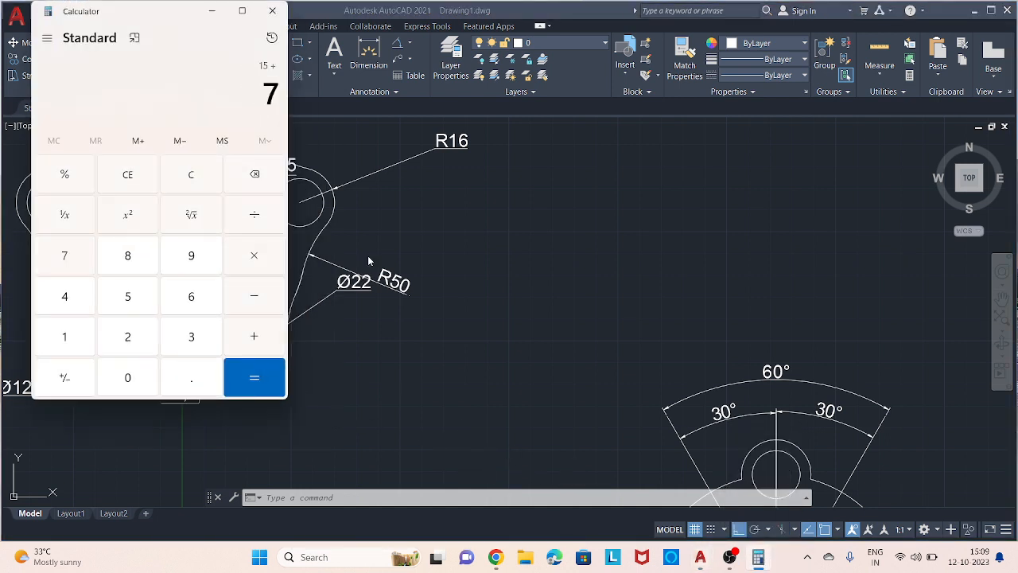
pyautogui.scroll(-2, 383, 169)
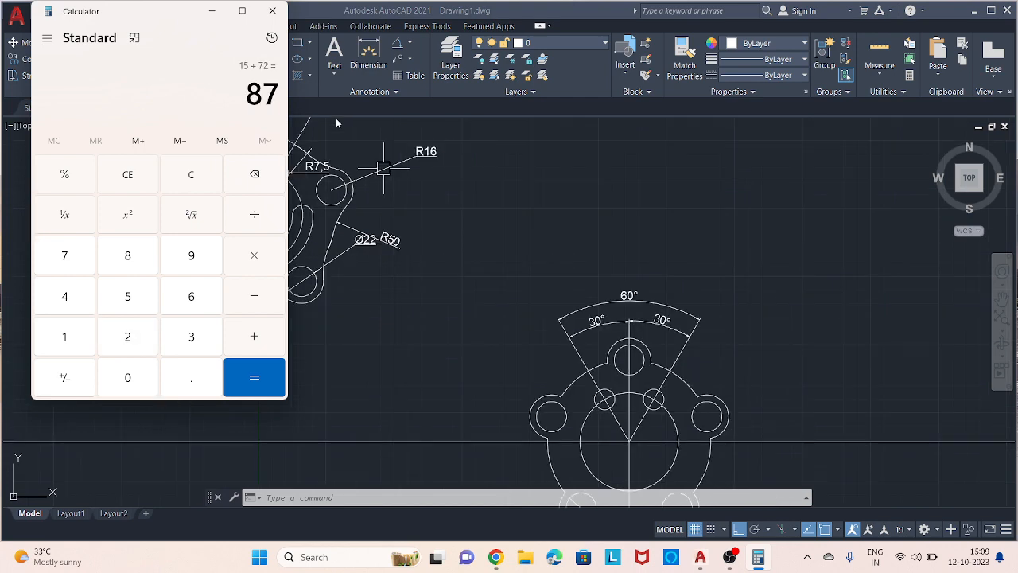
pyautogui.click(211, 11)
pyautogui.press('Escape')
pyautogui.press('Escape')
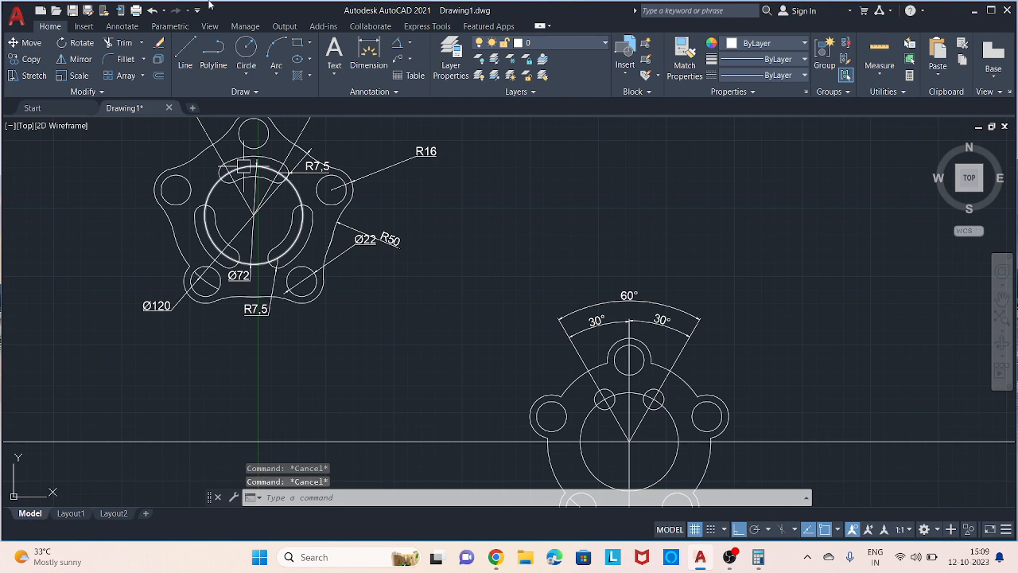
# - Draw an 87 diameter circle centred on the flange centre for the outer edge of the arc slots
pyautogui.write('c')
pyautogui.press('Return')
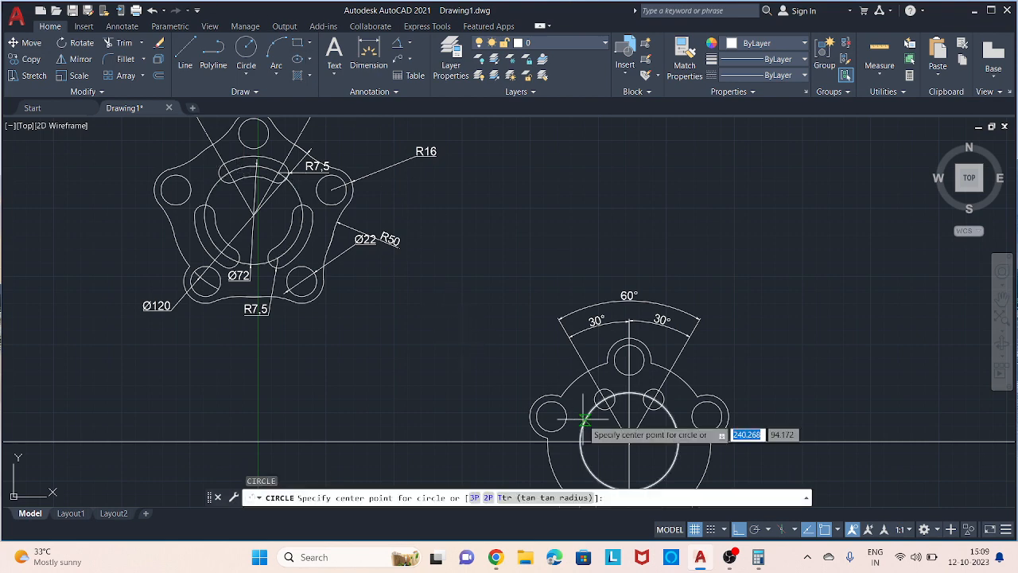
pyautogui.scroll(2, 630, 435)
pyautogui.click(629, 447)
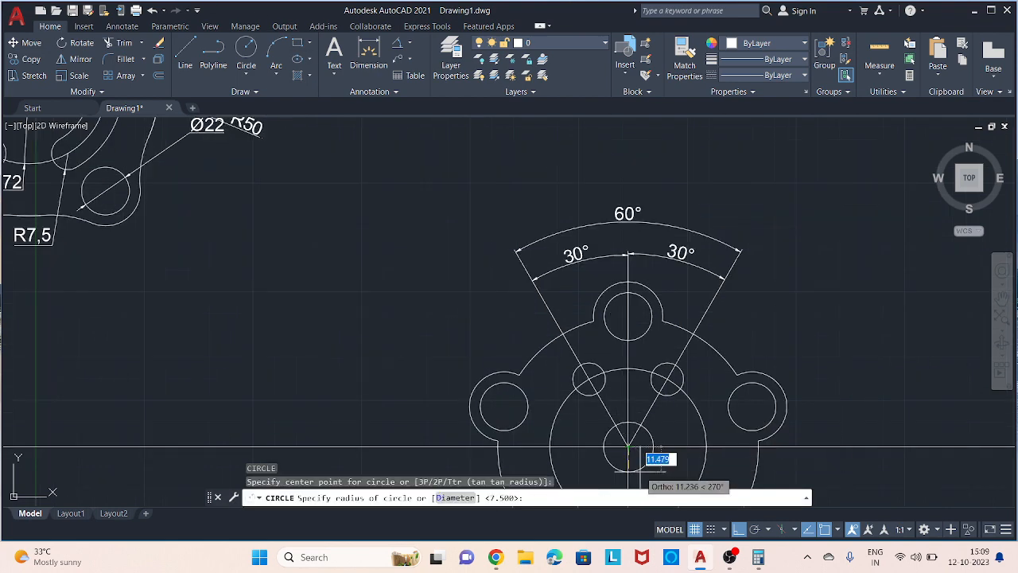
pyautogui.write('d')
pyautogui.press('Return')
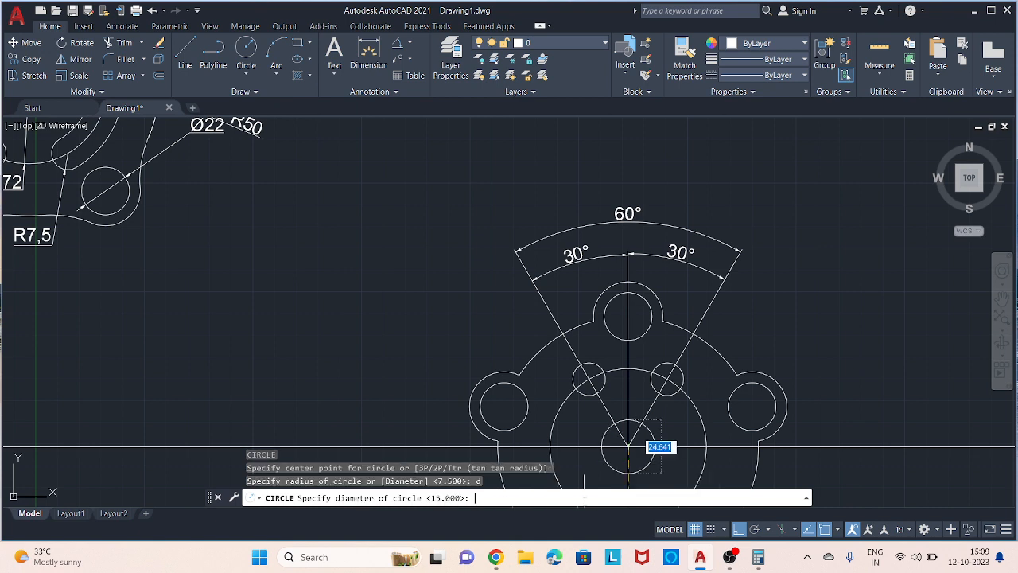
pyautogui.rightClick(585, 498)
pyautogui.write('87')
pyautogui.press('Return')
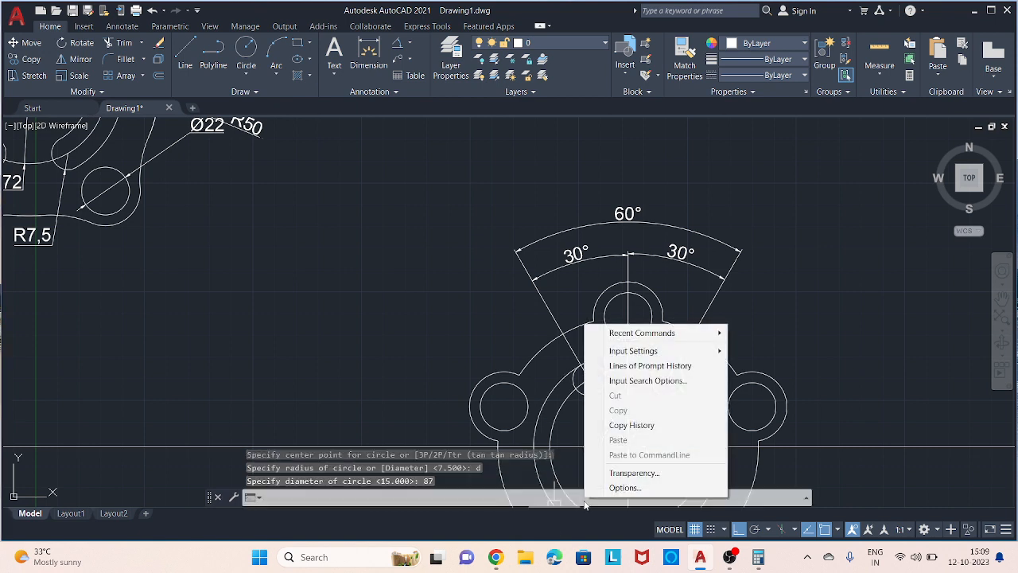
pyautogui.press('Escape')
pyautogui.click(766, 296)
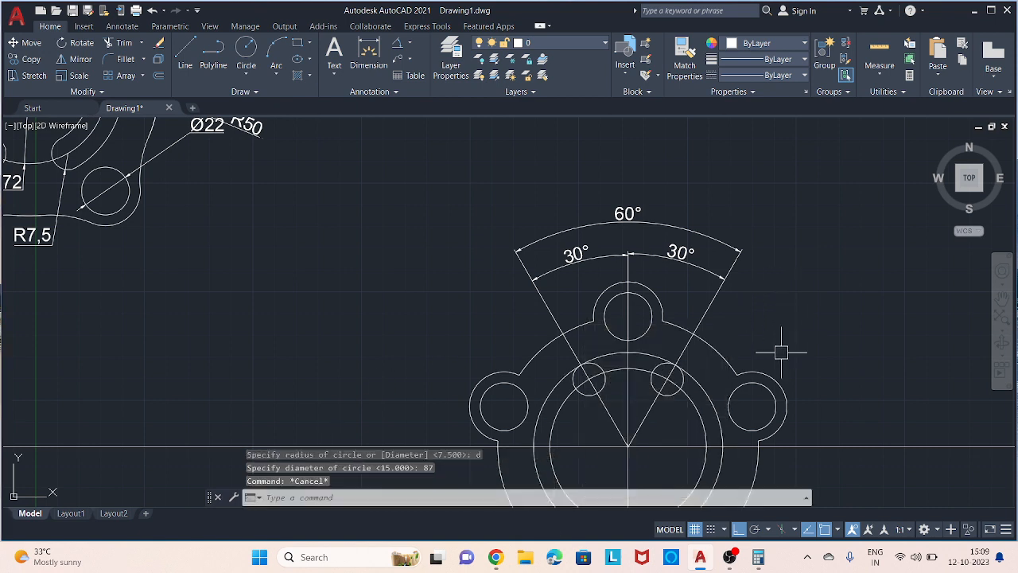
# - Switch to Calculator, subtract the slot width of 15 from 72, and return to AutoCAD
pyautogui.moveTo(781, 352); pyautogui.dragTo(735, 286, button='middle')
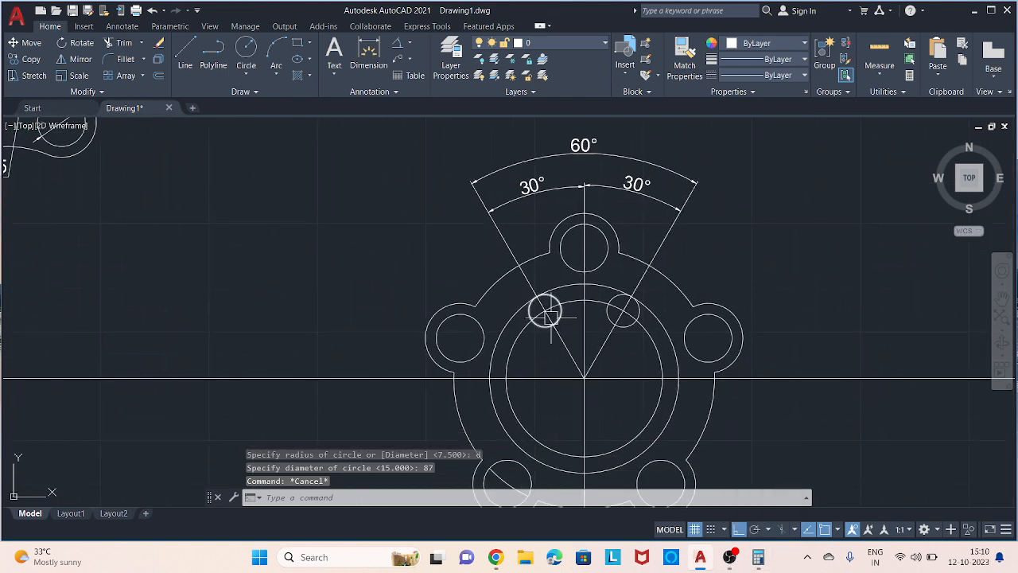
pyautogui.click(758, 557)
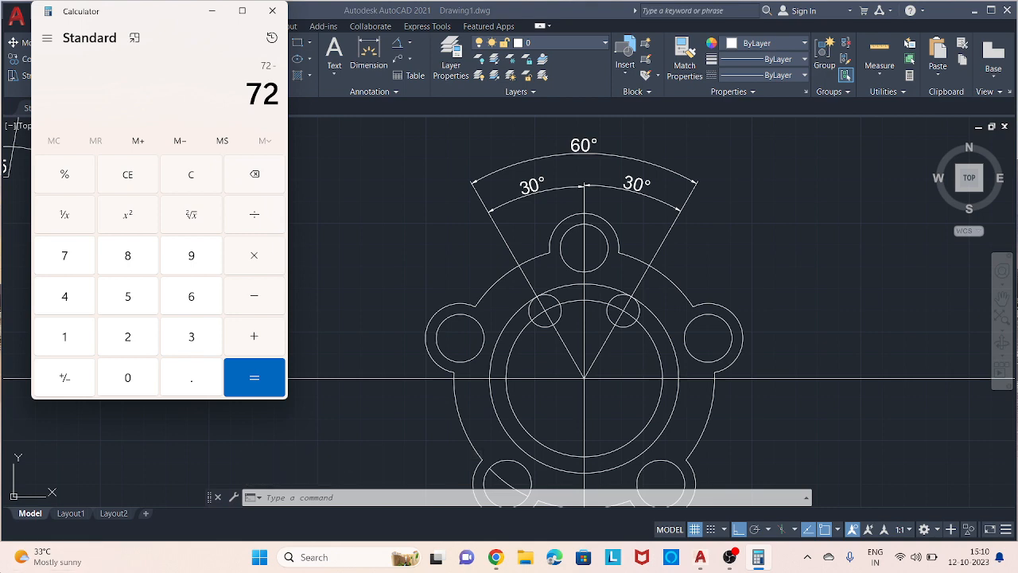
pyautogui.moveTo(78, 549)
pyautogui.press('Return')
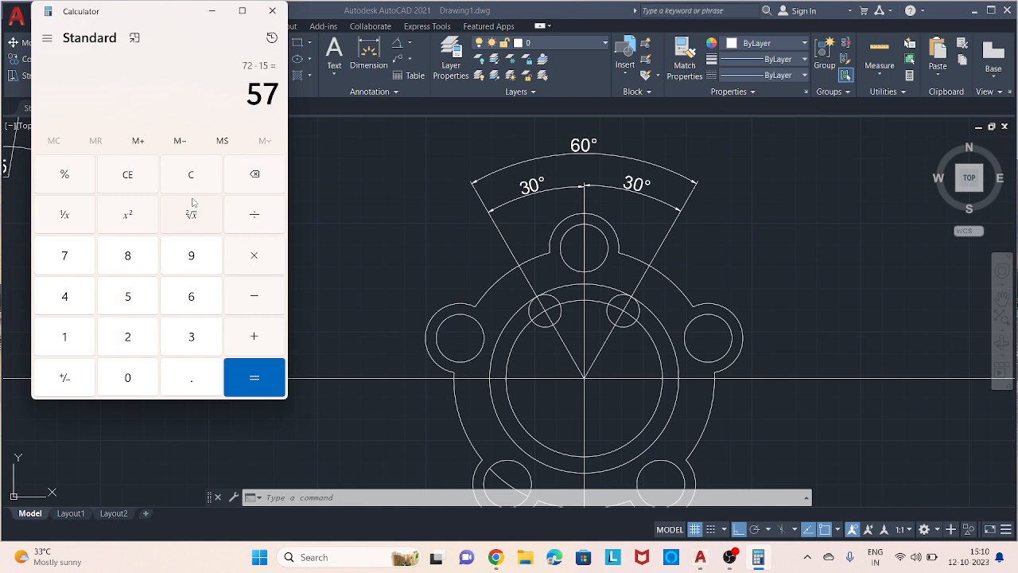
pyautogui.click(213, 13)
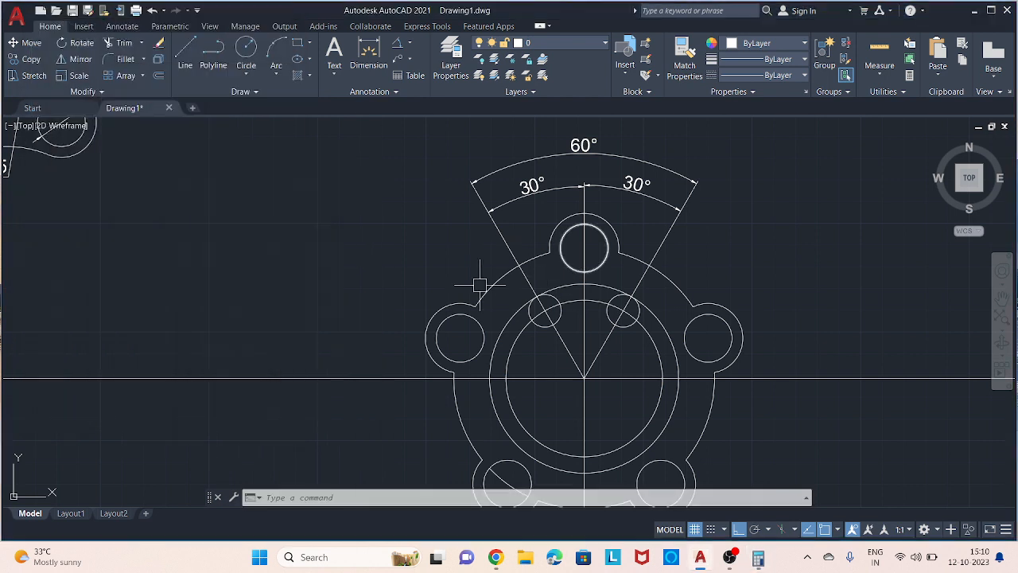
# - Draw a 57 diameter circle centred on the flange centre for the inner edge of the arc slots
pyautogui.write('c')
pyautogui.press('Return')
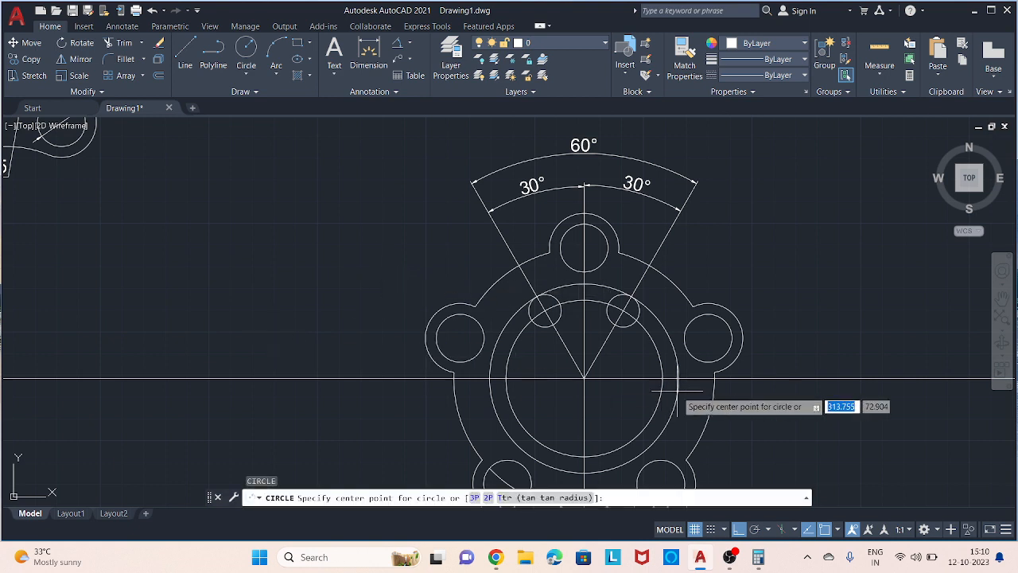
pyautogui.click(585, 378)
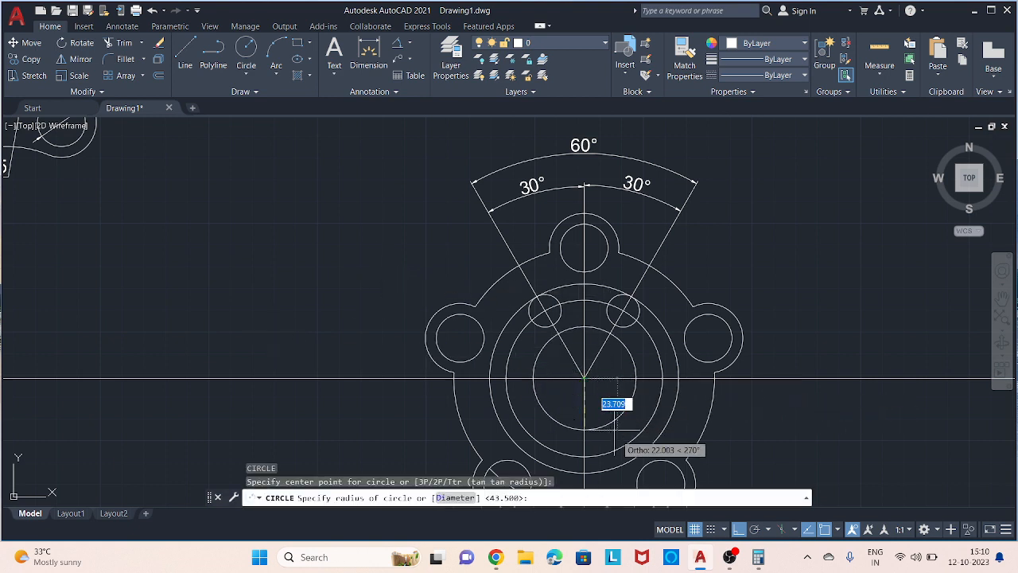
pyautogui.write('d')
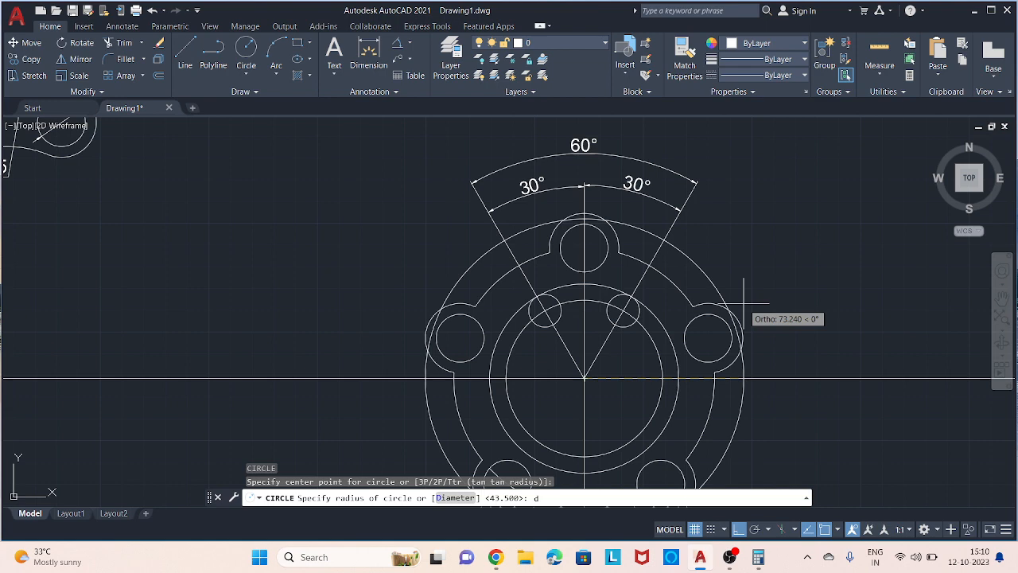
pyautogui.press('Return')
pyautogui.press('Return')
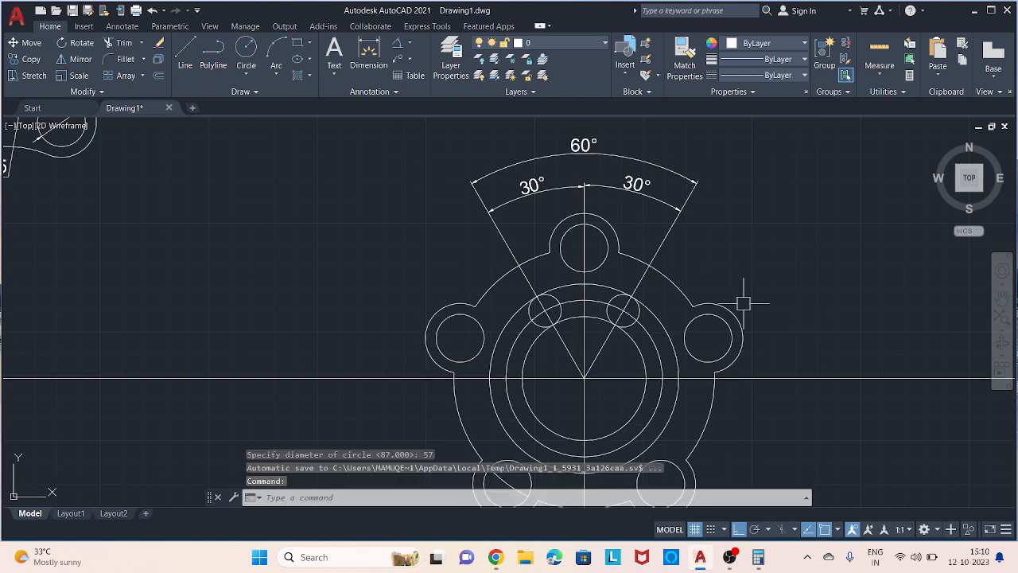
# - Trim the two 7.5 radius end circles and the adjoining parts of the 87 and 57 diameter circles to shape the upper arc slot
pyautogui.moveTo(649, 288); pyautogui.dragTo(597, 212, button='middle')
pyautogui.press('Escape')
pyautogui.press('Return')
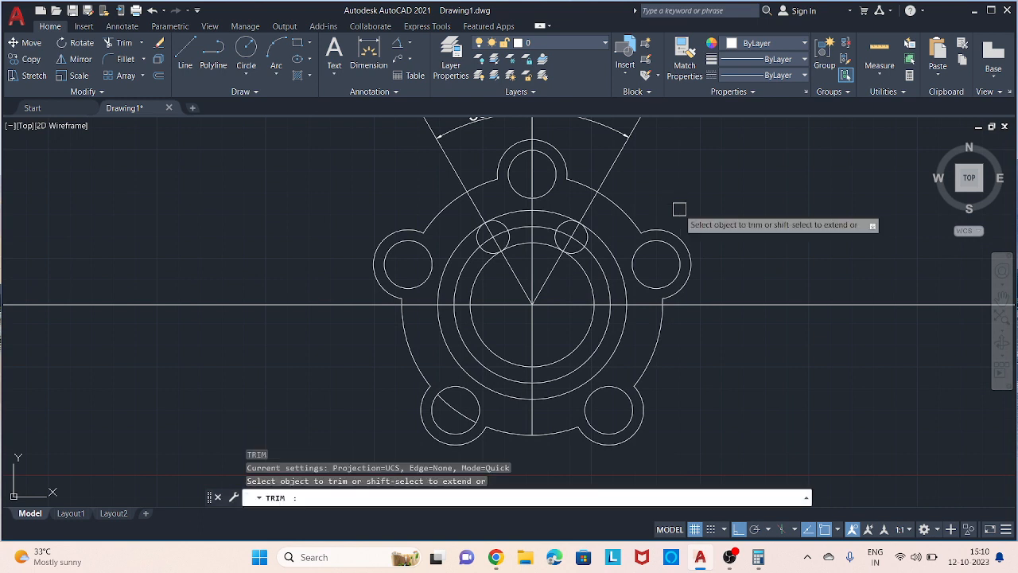
pyautogui.scroll(2, 618, 246)
pyautogui.click(597, 252)
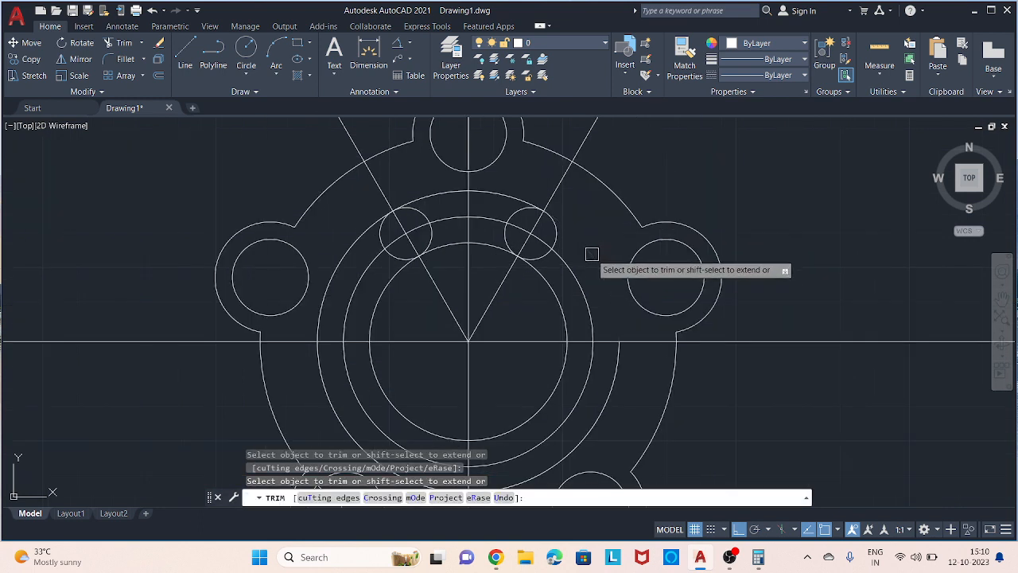
pyautogui.click(523, 212)
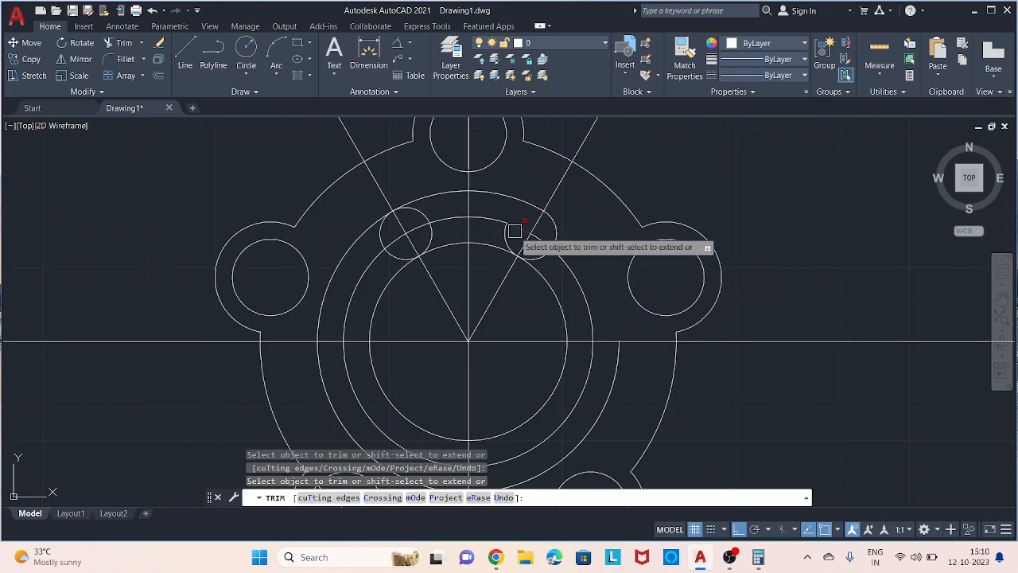
pyautogui.click(506, 236)
pyautogui.scroll(2, 425, 232)
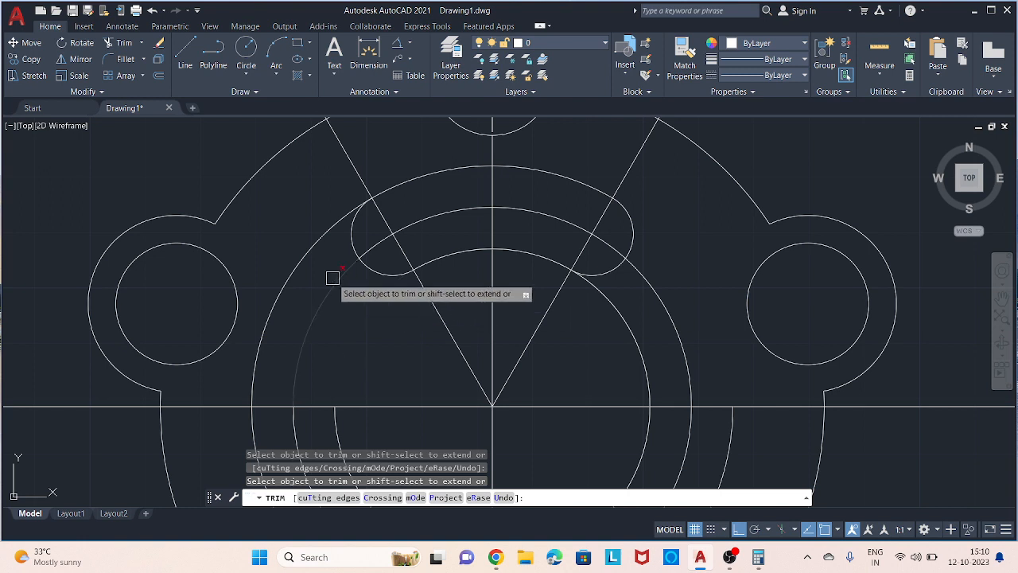
# - Trim away the remaining portions of the 87 and 57 diameter circles outside the upper arc slot, then end trimming
pyautogui.scroll(-4, 307, 223)
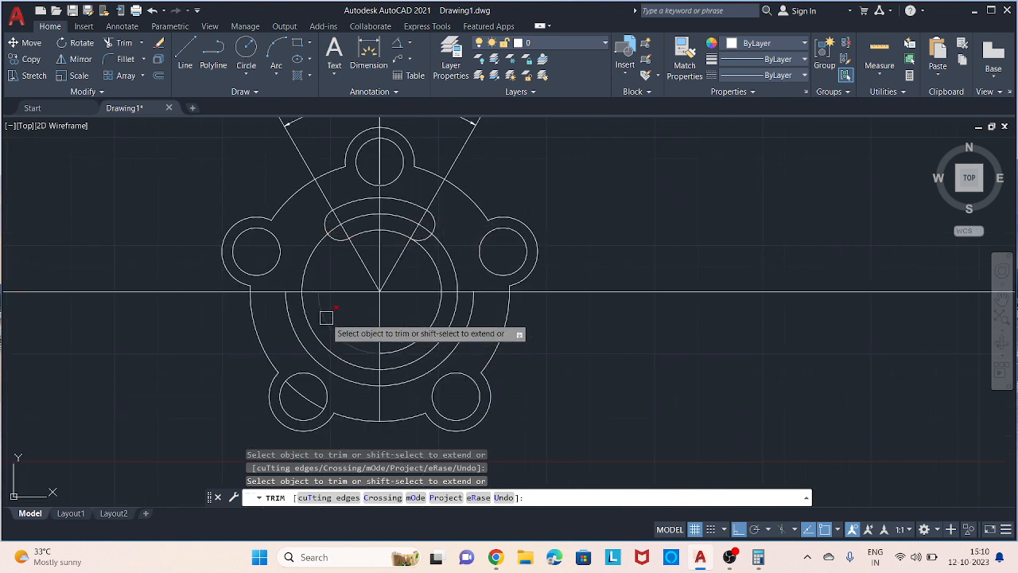
pyautogui.click(293, 327)
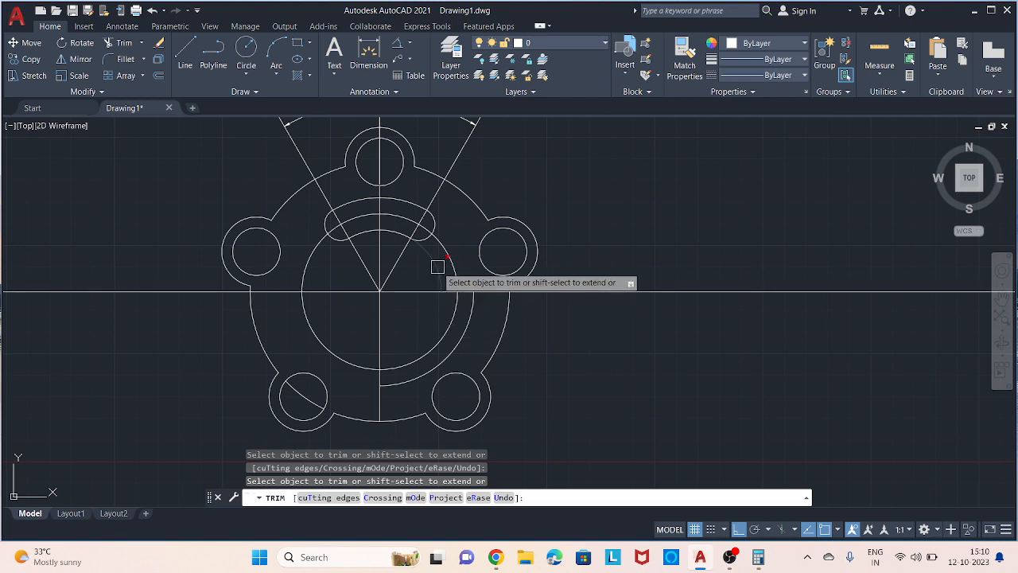
pyautogui.click(460, 330)
pyautogui.scroll(-2, 428, 279)
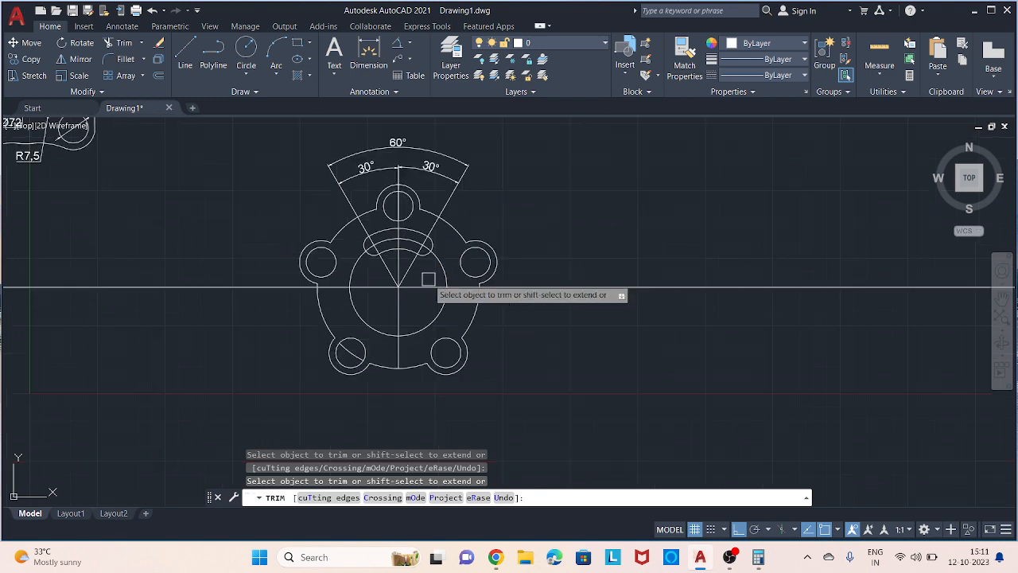
pyautogui.scroll(1, 429, 278)
pyautogui.scroll(1, 520, 229)
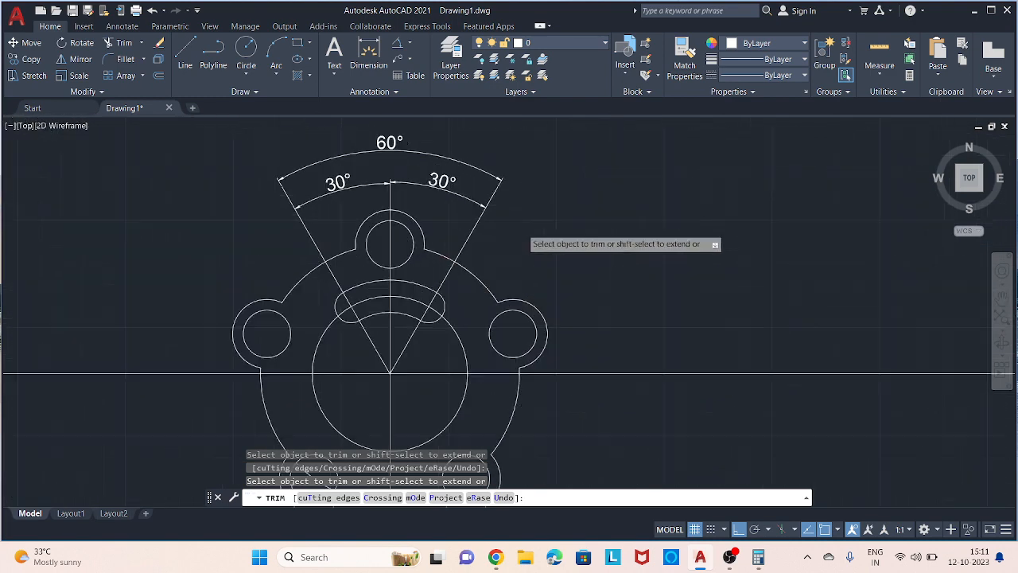
pyautogui.moveTo(612, 268)
pyautogui.mouseDown(button='middle')
pyautogui.moveTo(712, 300)
pyautogui.moveTo(789, 274)
pyautogui.mouseUp(button='middle')
pyautogui.scroll(-2, 359, 211)
pyautogui.moveTo(359, 214); pyautogui.dragTo(368, 256, button='middle')
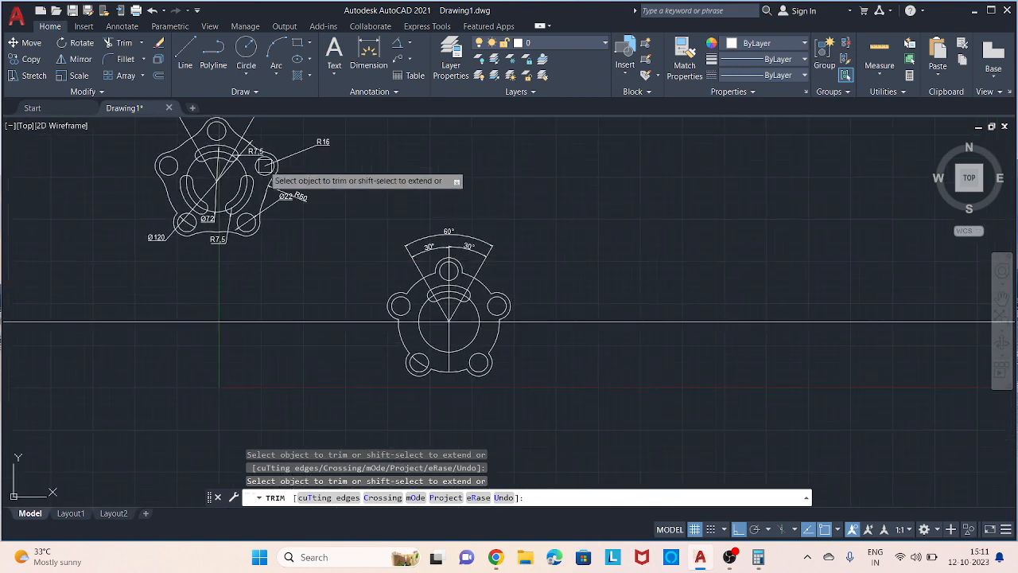
pyautogui.press('Escape')
# - Create a polar array of the upper arc slot's four edges around the flange centre
pyautogui.scroll(3, 473, 297)
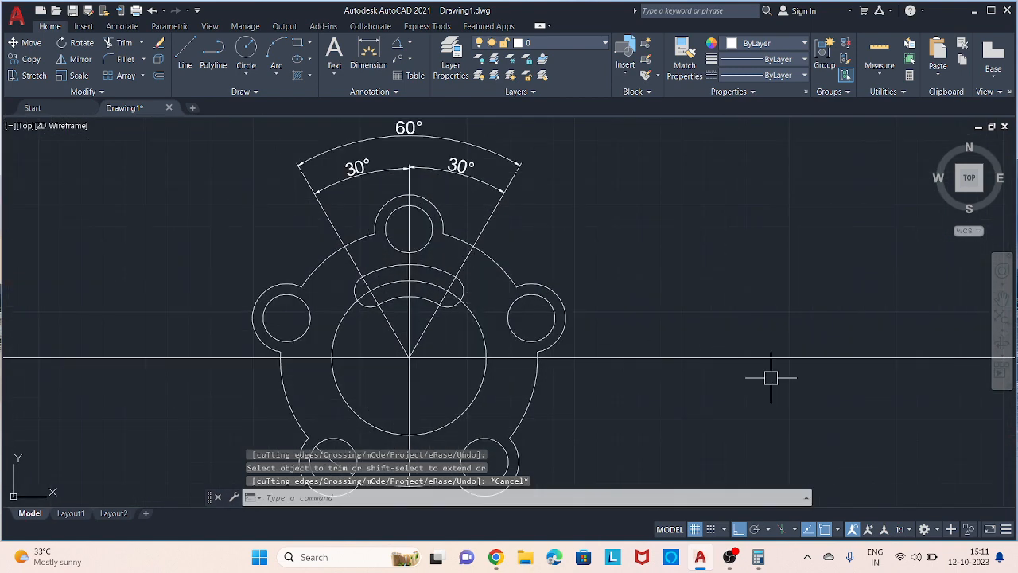
pyautogui.write('array')
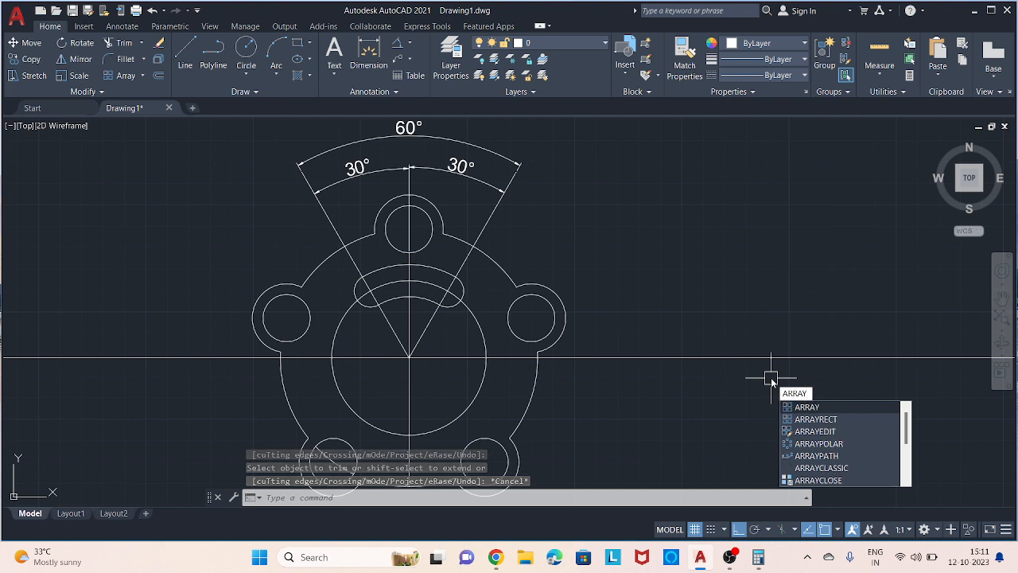
pyautogui.press('Return')
pyautogui.scroll(2, 472, 296)
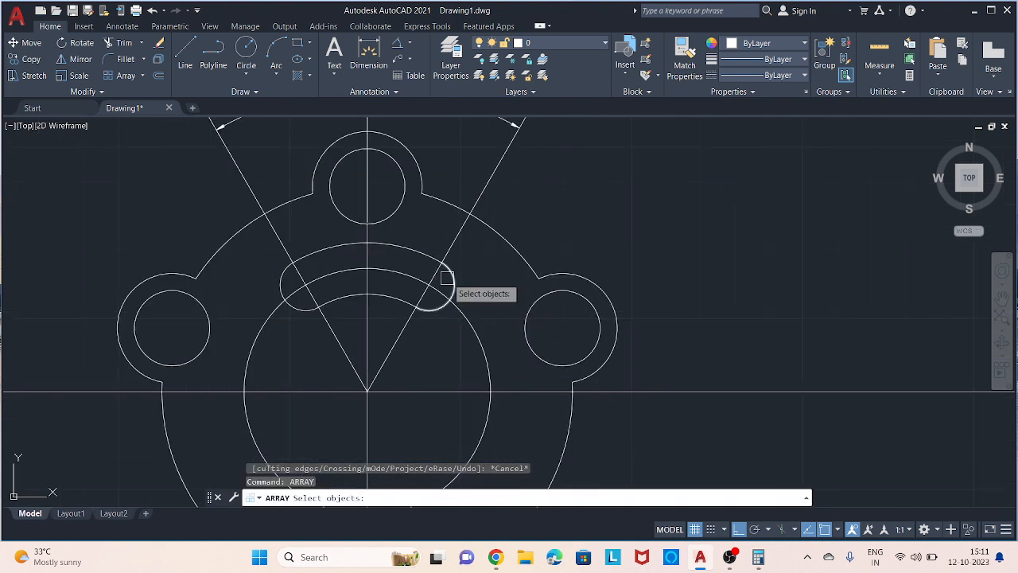
pyautogui.click(442, 286)
pyautogui.click(414, 255)
pyautogui.click(378, 300)
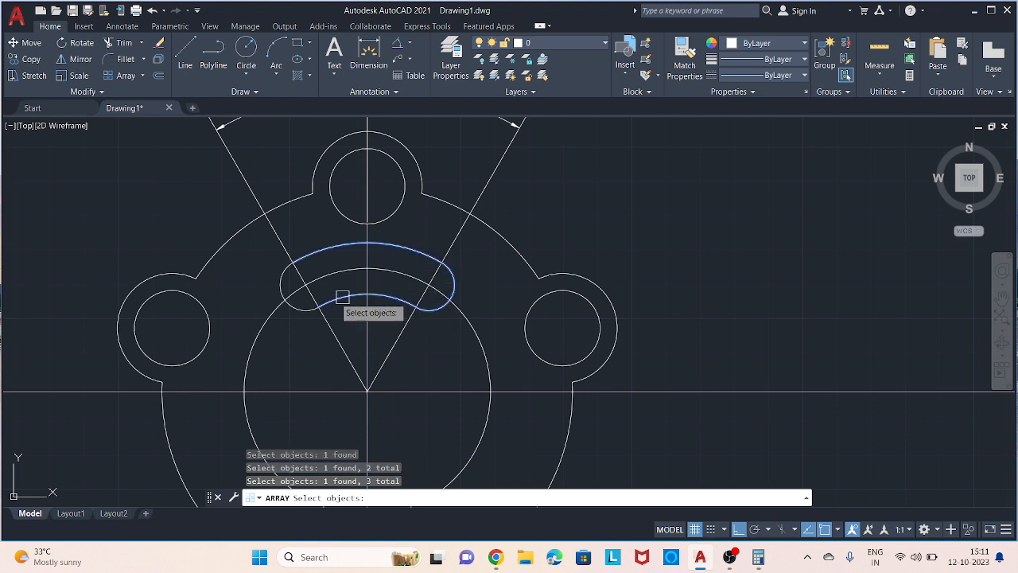
pyautogui.click(292, 293)
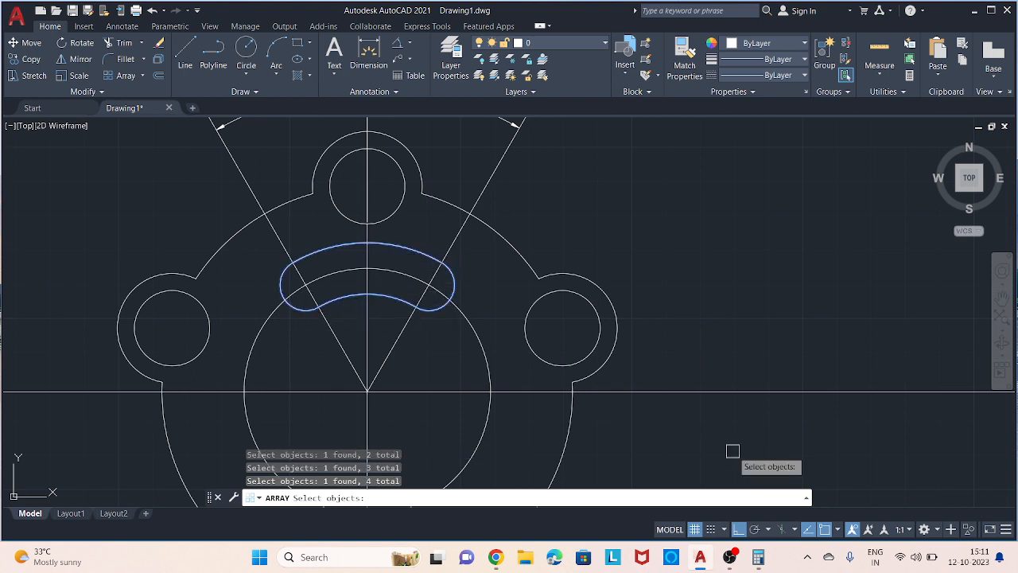
pyautogui.press('Return')
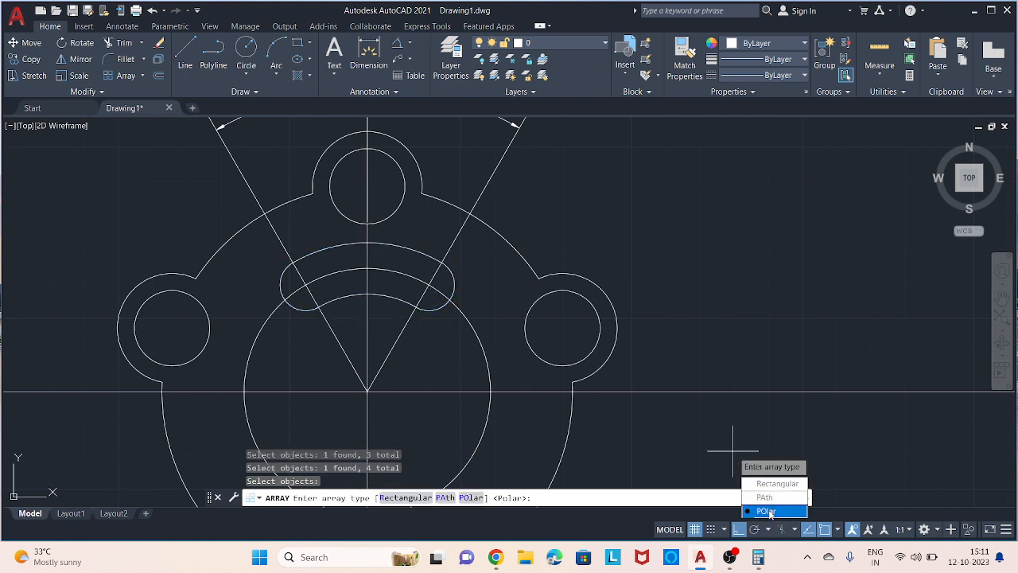
pyautogui.click(767, 510)
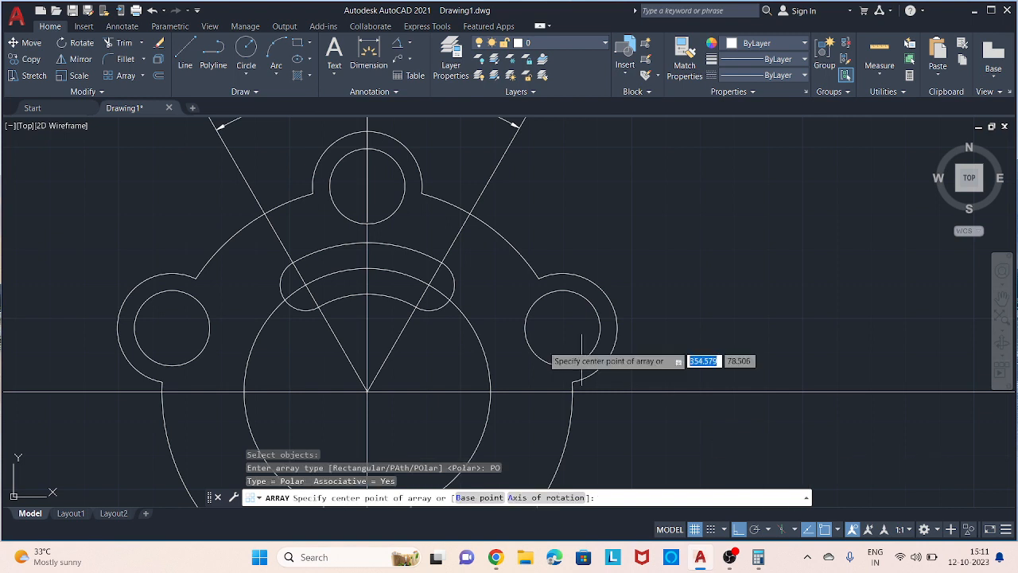
pyautogui.click(366, 391)
pyautogui.scroll(-2, 408, 231)
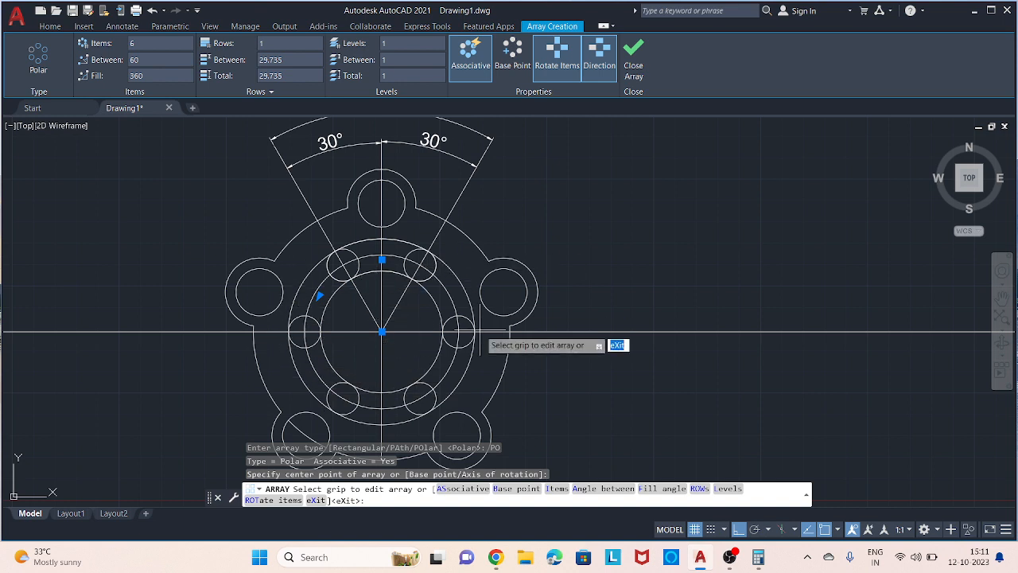
# - Set the slot array to 3 items and finish it
pyautogui.click(147, 43)
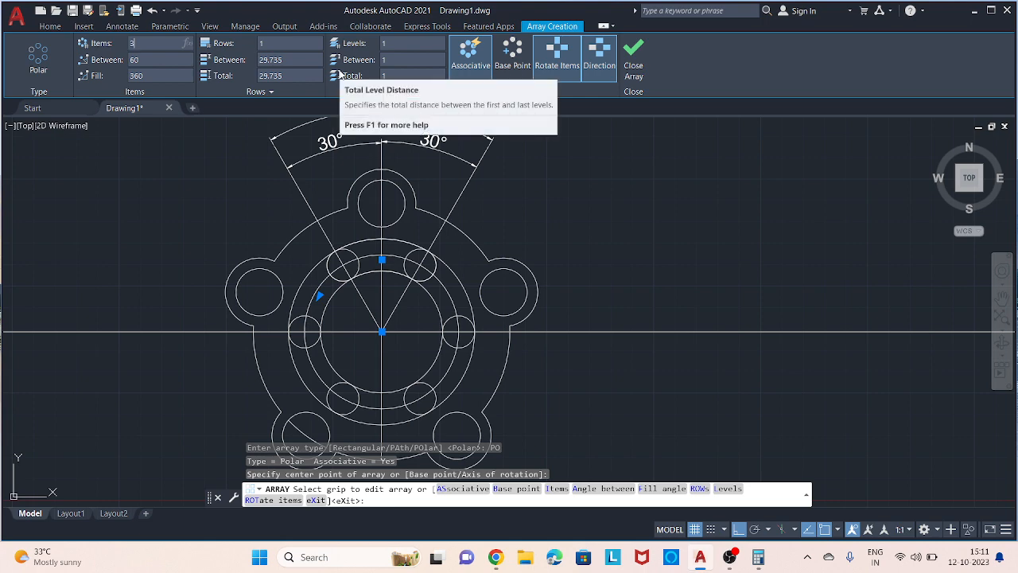
pyautogui.press('Return')
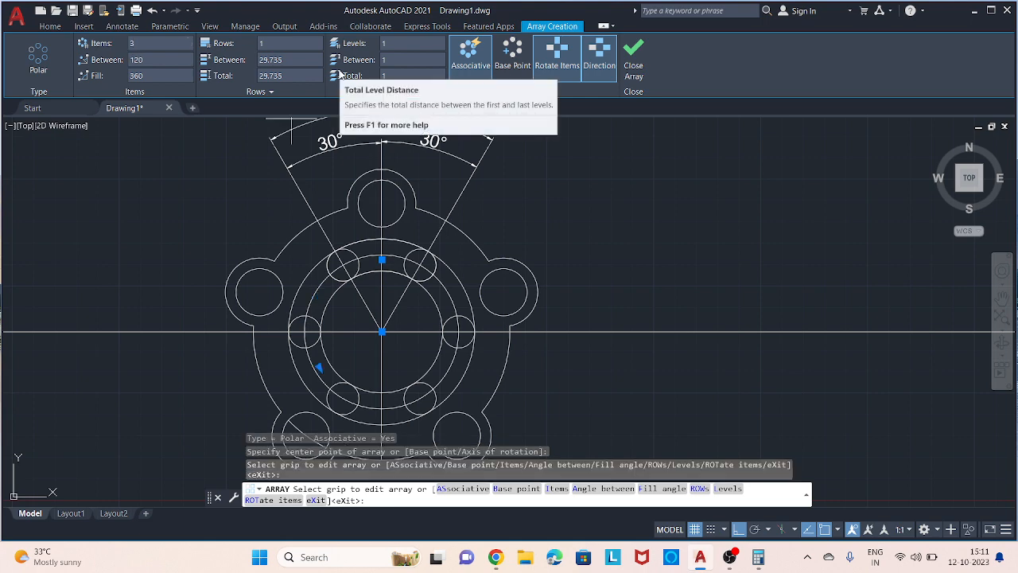
pyautogui.click(643, 61)
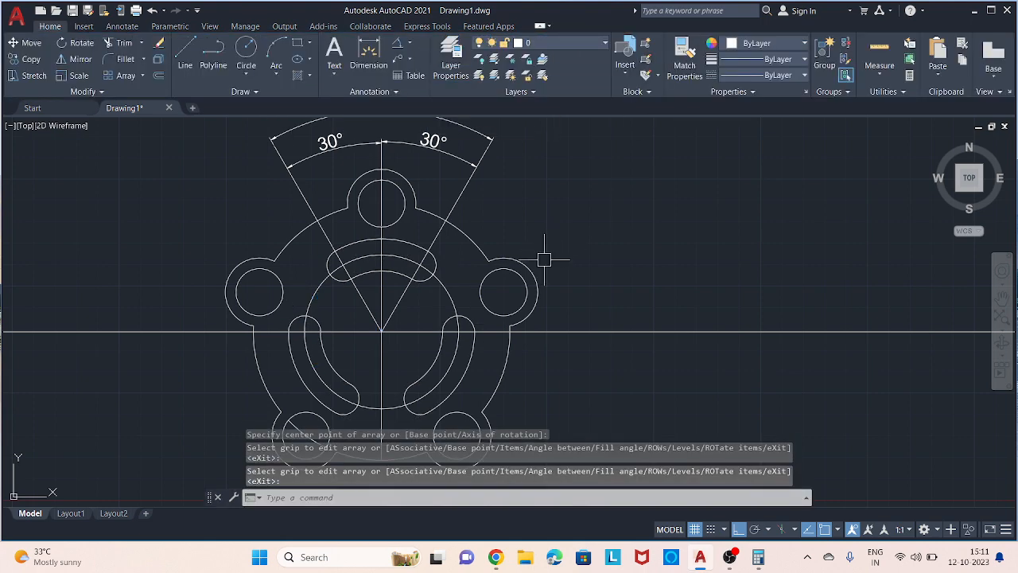
# - Compare the redrawn flange with the reference drawing, examining the outline between the lobes and its R50 dimension
pyautogui.scroll(-4, 554, 242)
pyautogui.moveTo(594, 215); pyautogui.dragTo(540, 263, button='middle')
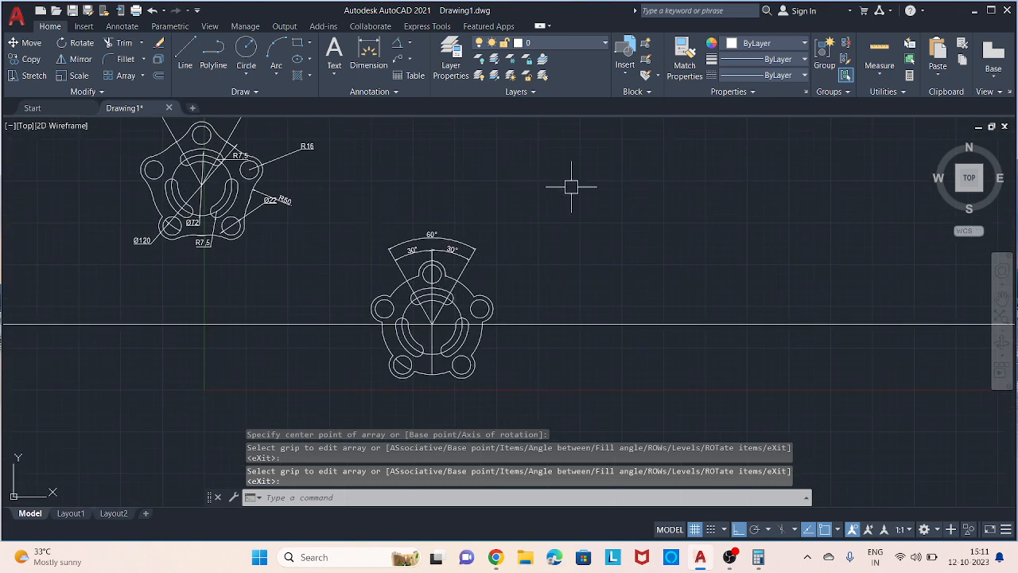
pyautogui.moveTo(571, 187); pyautogui.dragTo(559, 198, button='middle')
pyautogui.moveTo(361, 178)
pyautogui.mouseDown(button='middle')
pyautogui.moveTo(400, 189)
pyautogui.moveTo(583, 321)
pyautogui.mouseUp(button='middle')
pyautogui.scroll(8, 364, 223)
pyautogui.scroll(-6, 572, 228)
pyautogui.moveTo(615, 233)
pyautogui.mouseDown(button='middle')
pyautogui.moveTo(546, 200)
pyautogui.moveTo(525, 205)
pyautogui.mouseUp(button='middle')
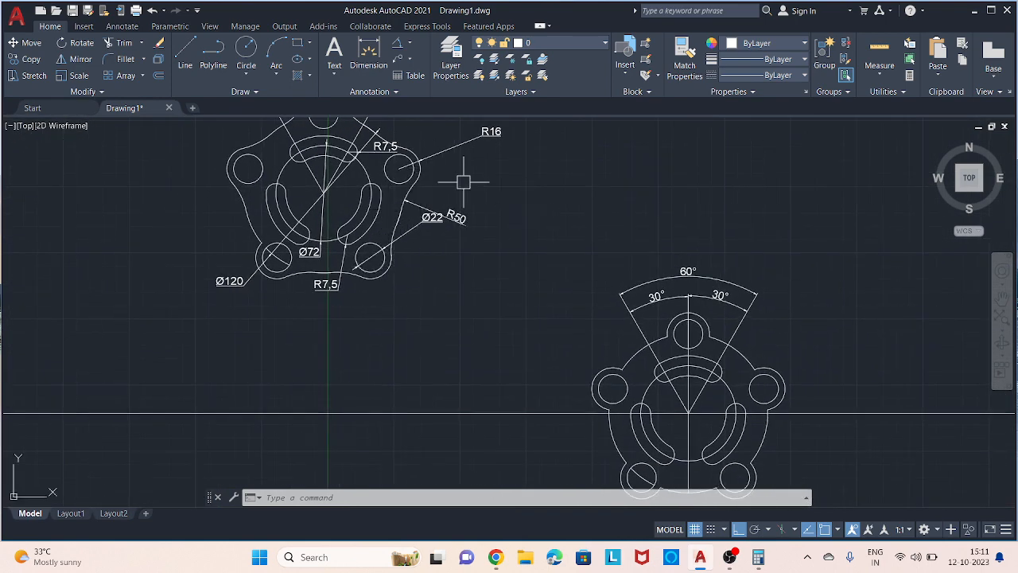
# - Fillet the upper-right outline arc into the upper-right lobe of the redrawn flange with a radius of 50
pyautogui.scroll(2, 425, 199)
pyautogui.scroll(4, 416, 200)
pyautogui.scroll(-2, 528, 218)
pyautogui.scroll(-4, 671, 254)
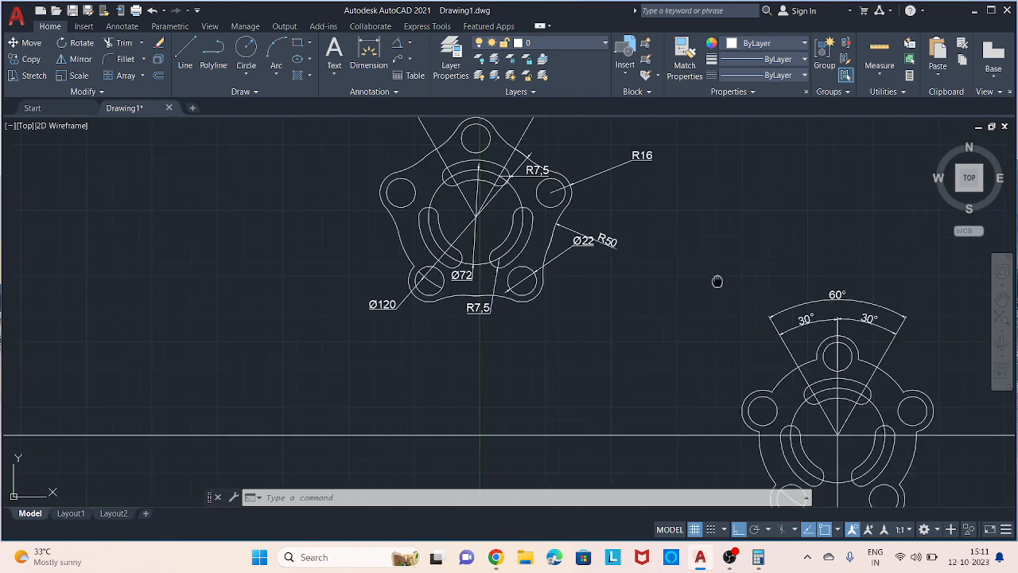
pyautogui.moveTo(717, 281); pyautogui.dragTo(519, 212, button='middle')
pyautogui.scroll(-2, 519, 212)
pyautogui.press('Escape')
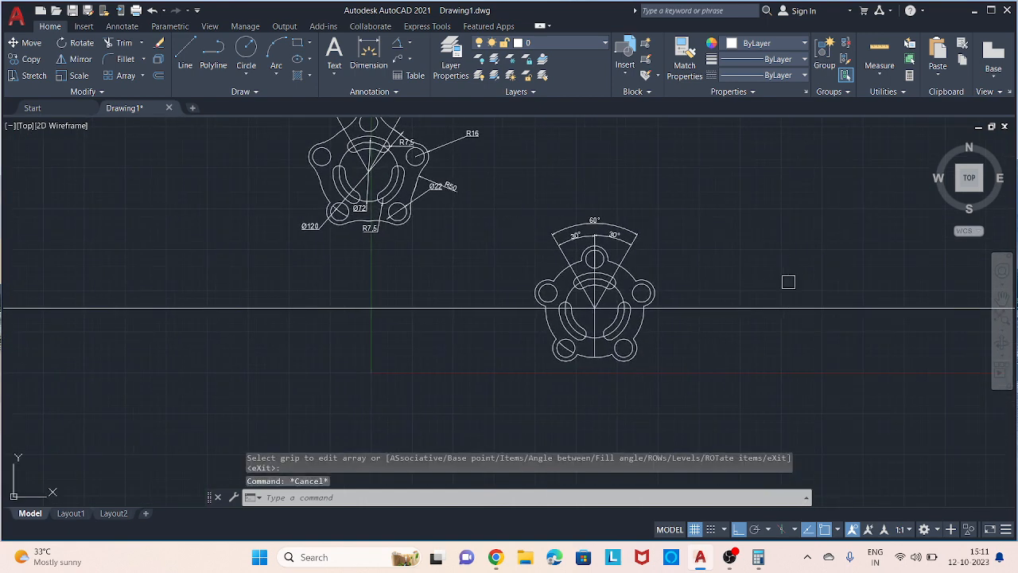
pyautogui.write('f')
pyautogui.press('Return')
pyautogui.write('r')
pyautogui.press('Return')
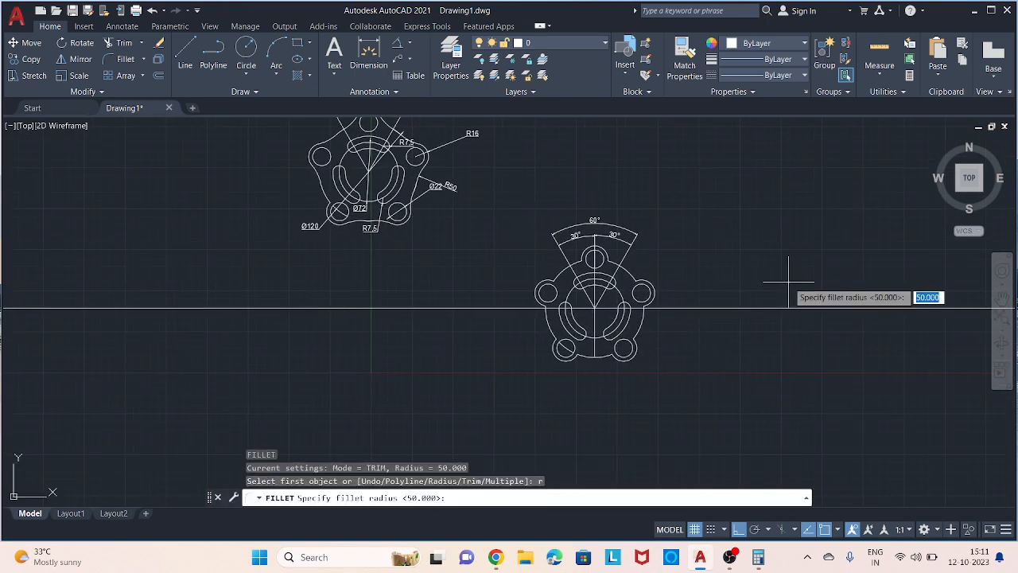
pyautogui.write('50')
pyautogui.press('Return')
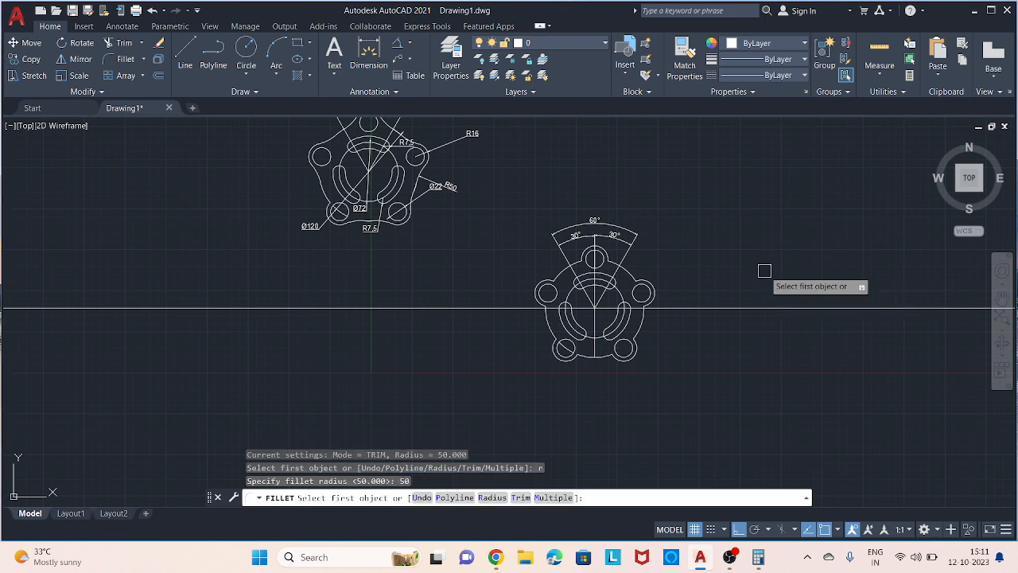
pyautogui.scroll(5, 757, 262)
pyautogui.click(231, 292)
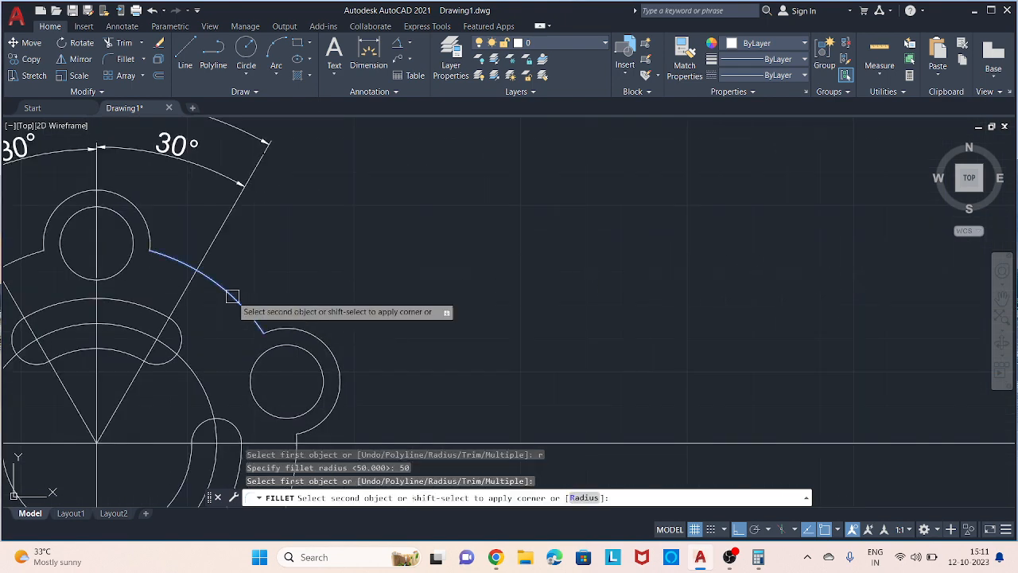
pyautogui.click(302, 332)
pyautogui.scroll(-3, 378, 251)
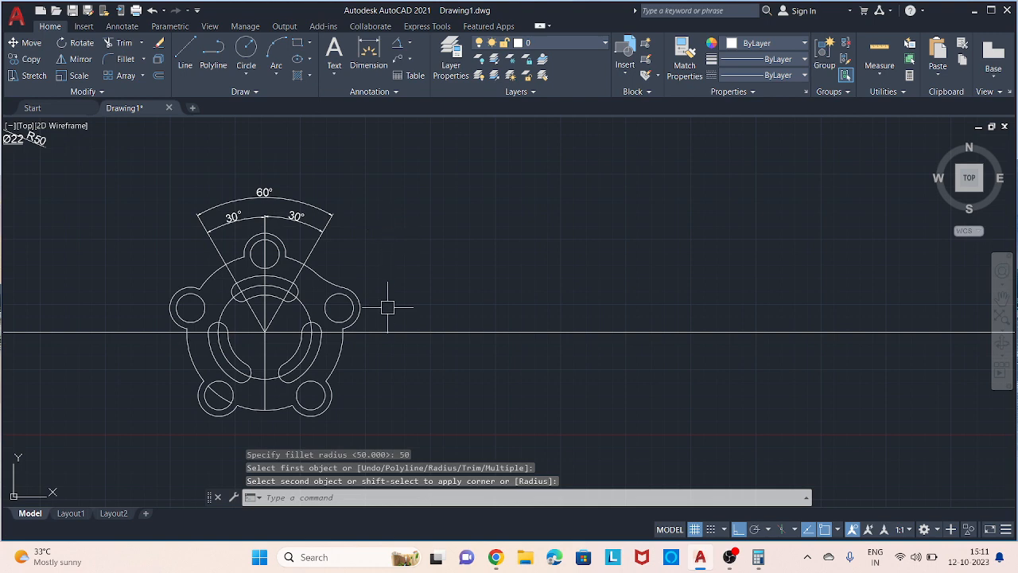
# - Using multiple fillets of radius 50, blend the right-side outline arc into the upper-right and lower-right lobes
pyautogui.press('Return')
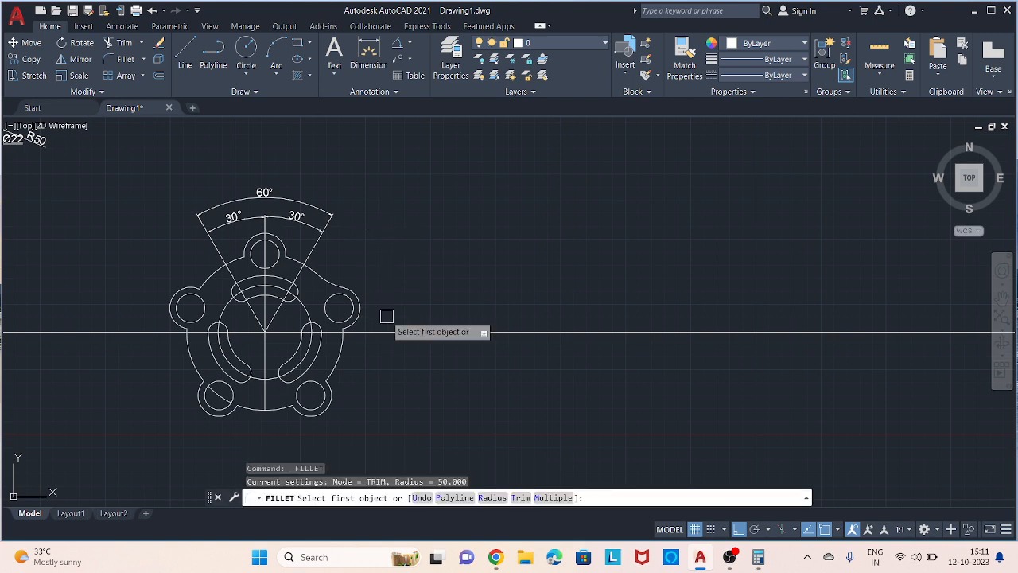
pyautogui.write('r')
pyautogui.press('Return')
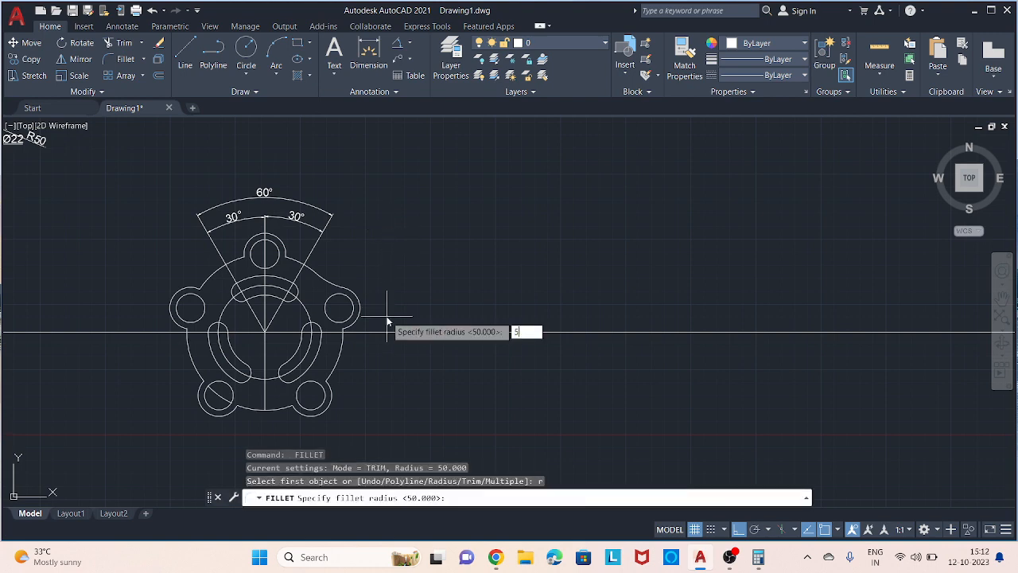
pyautogui.press('Return')
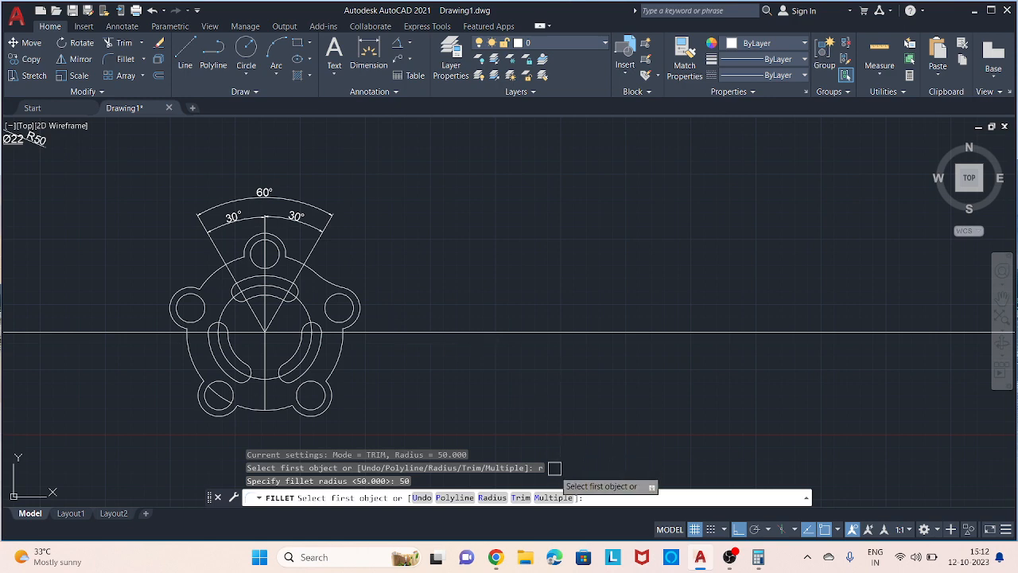
pyautogui.write('m')
pyautogui.press('Return')
pyautogui.scroll(5, 441, 257)
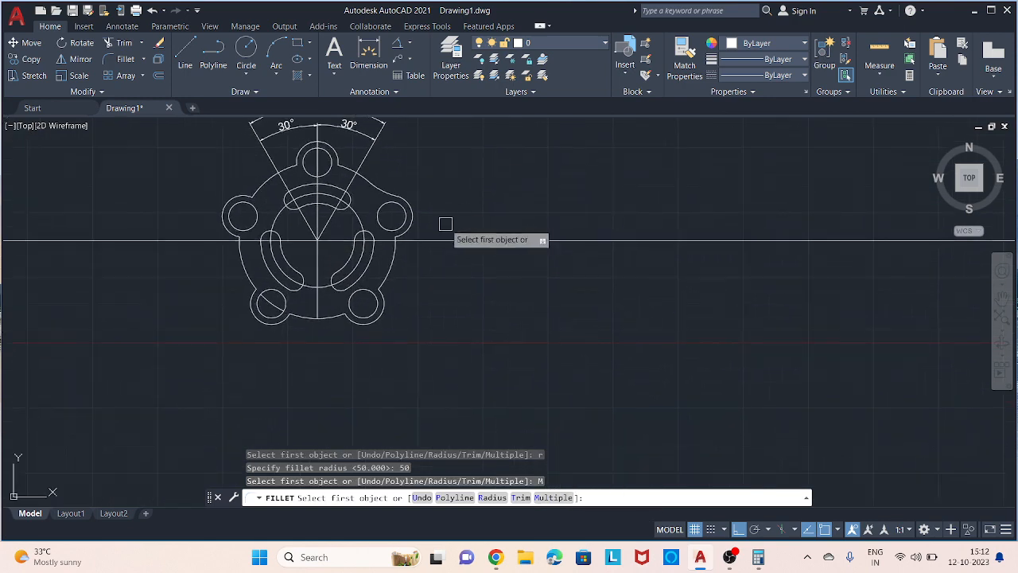
pyautogui.click(382, 263)
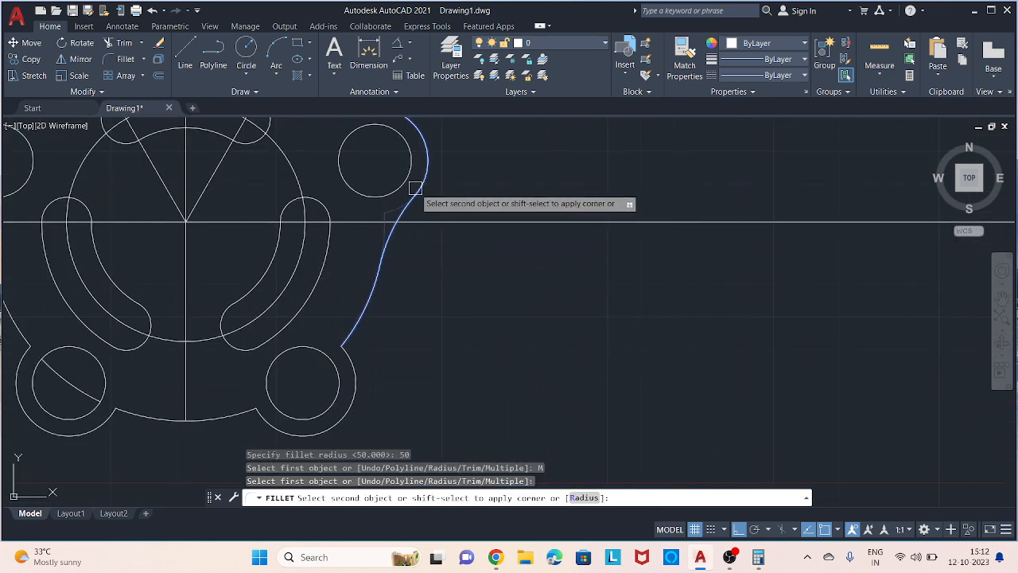
pyautogui.click(414, 187)
pyautogui.click(356, 370)
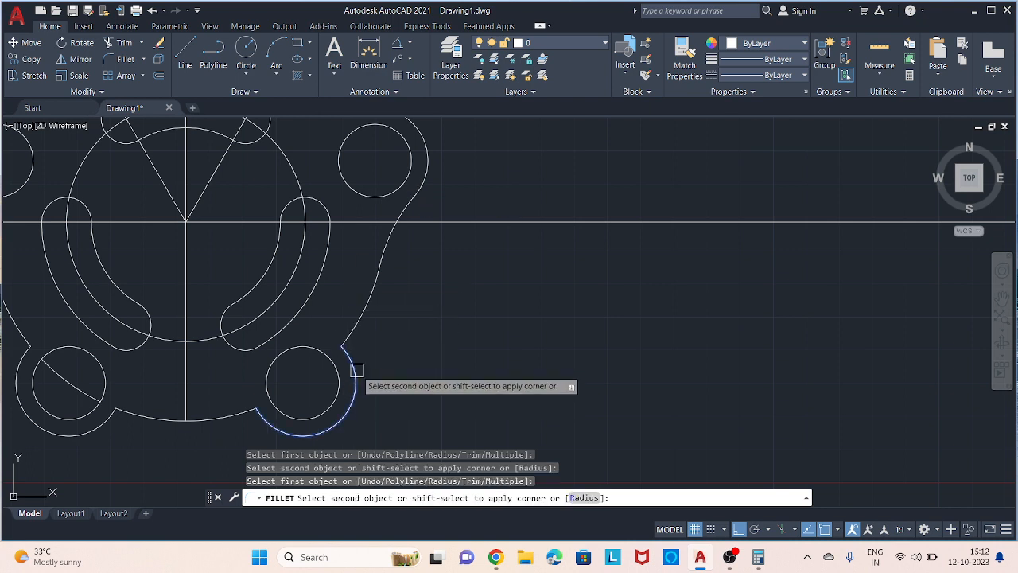
pyautogui.click(366, 307)
# - Fillet both ends of the bottom outline arc into the two lower lobes
pyautogui.click(265, 427)
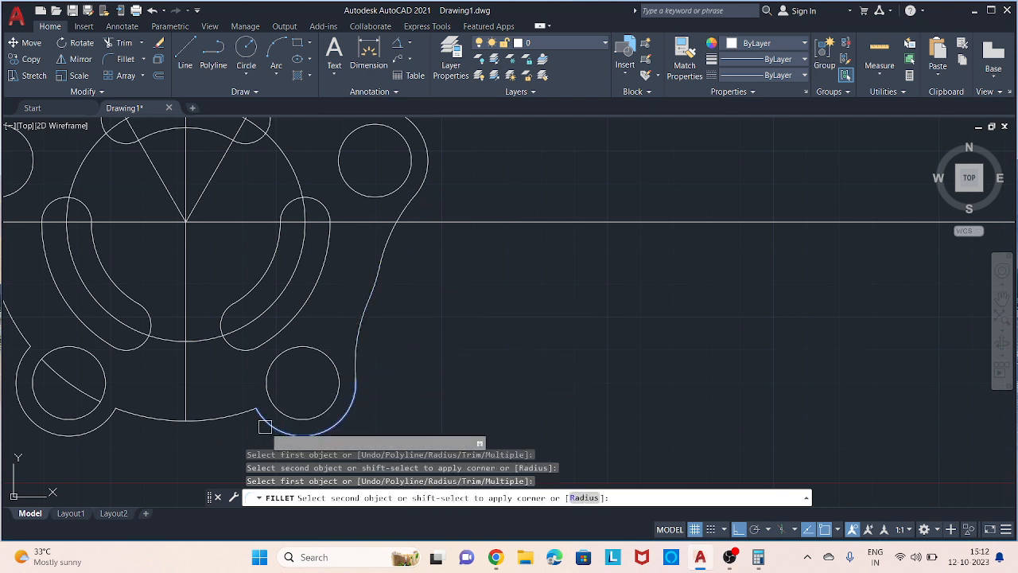
pyautogui.click(211, 417)
pyautogui.click(146, 416)
pyautogui.click(110, 423)
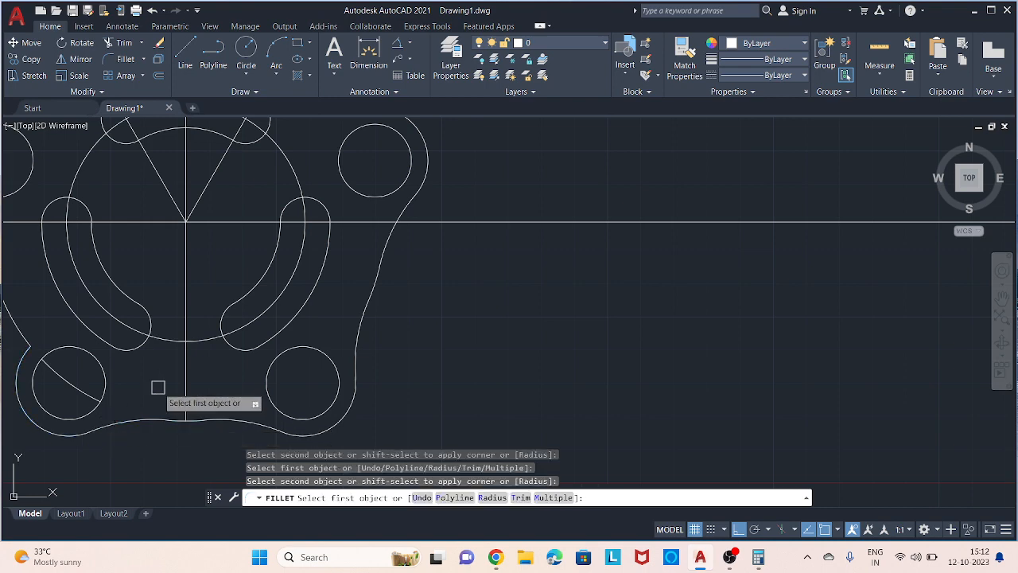
# - Fillet the left-side outline arc into the lower-left and upper-left lobes
pyautogui.moveTo(135, 363); pyautogui.dragTo(433, 338, button='middle')
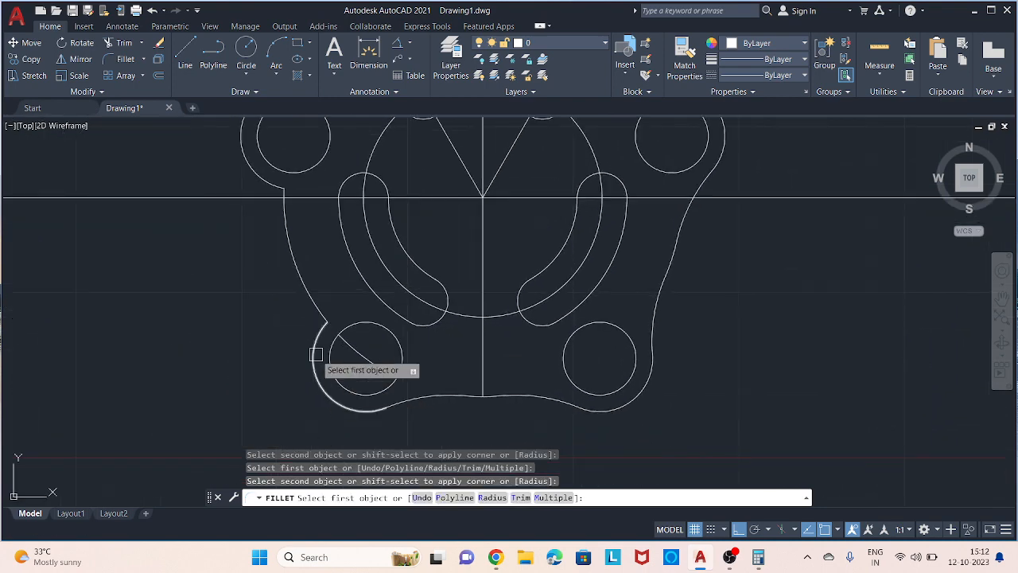
pyautogui.click(315, 359)
pyautogui.click(309, 275)
pyautogui.moveTo(322, 235); pyautogui.dragTo(444, 360, button='middle')
pyautogui.click(369, 291)
pyautogui.click(411, 377)
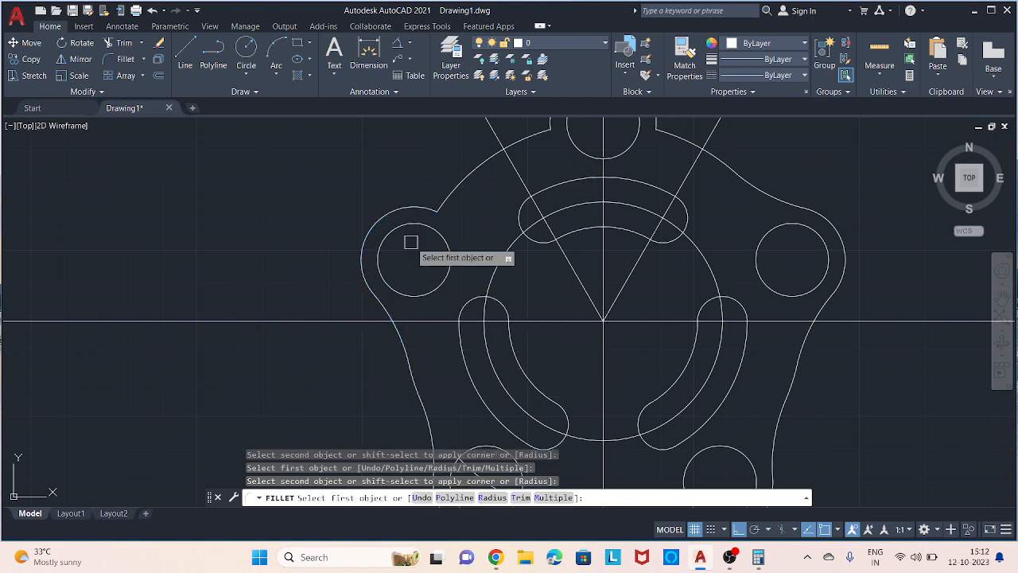
# - Fillet the upper-left outline arc into its adjoining lobes and the upper-right arc into the top lobe, then end filleting
pyautogui.click(412, 210)
pyautogui.click(463, 179)
pyautogui.moveTo(533, 137); pyautogui.dragTo(425, 273, button='middle')
pyautogui.click(424, 304)
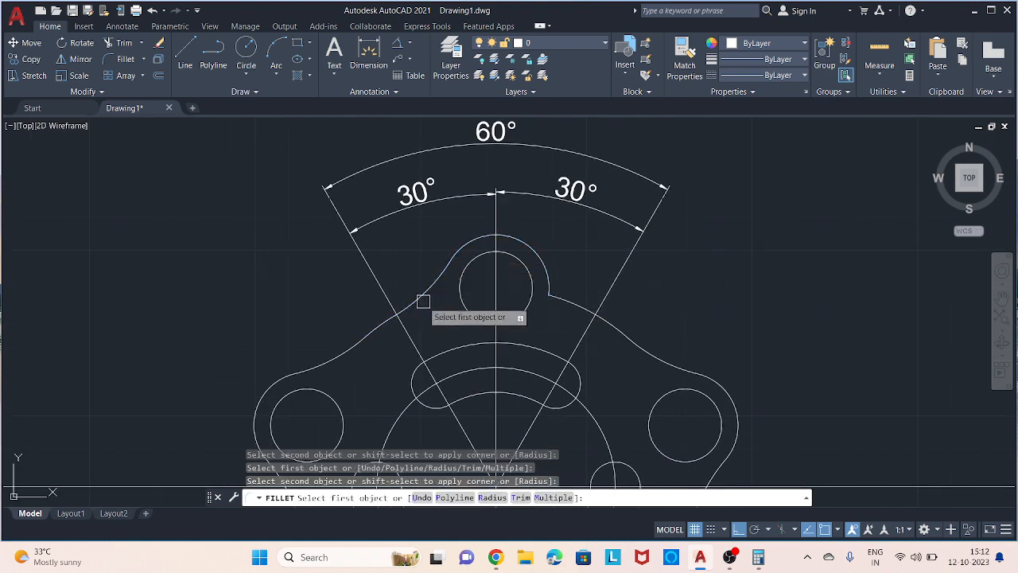
pyautogui.click(541, 261)
pyautogui.click(568, 295)
pyautogui.scroll(-5, 676, 238)
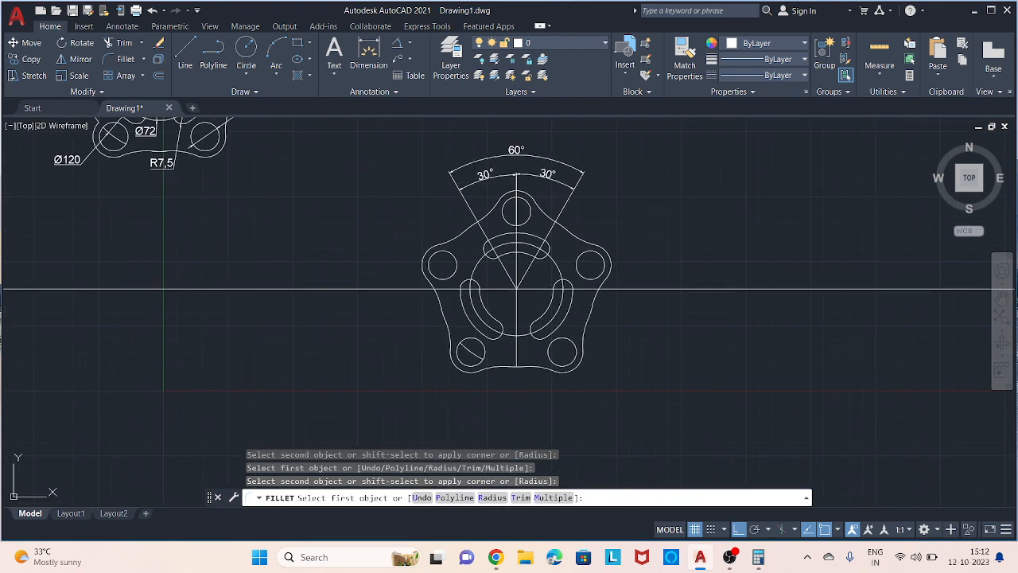
pyautogui.press('Escape')
# - Trim the horizontal construction line beyond both sides of the redrawn flange's outline
pyautogui.press('Return')
pyautogui.moveTo(698, 259); pyautogui.dragTo(695, 327)
pyautogui.click(405, 289)
# - Trim away the horizontal construction line's remaining segments inside the flange and across the two side slots, then end trimming
pyautogui.scroll(4, 488, 284)
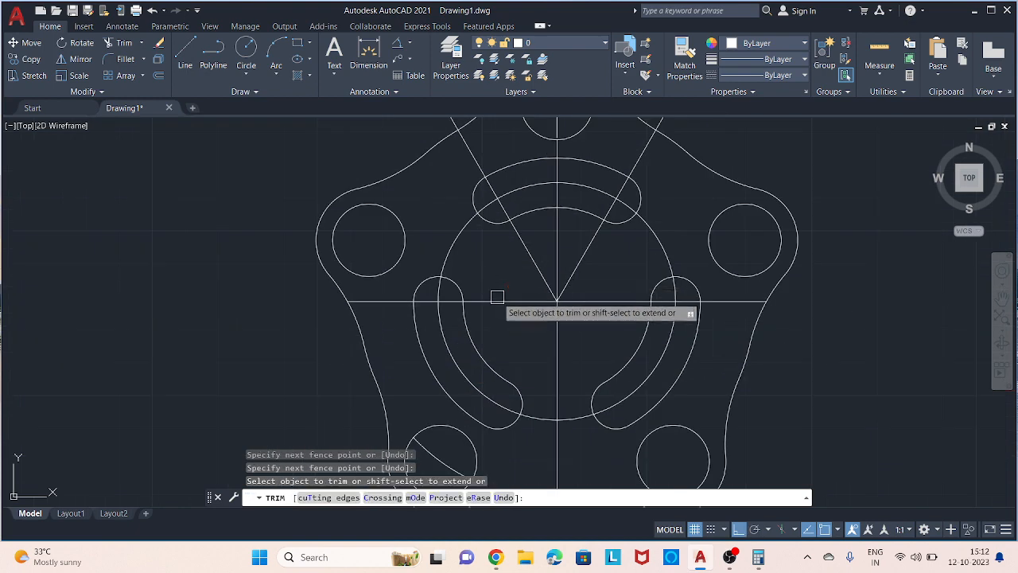
pyautogui.click(396, 303)
pyautogui.scroll(4, 421, 305)
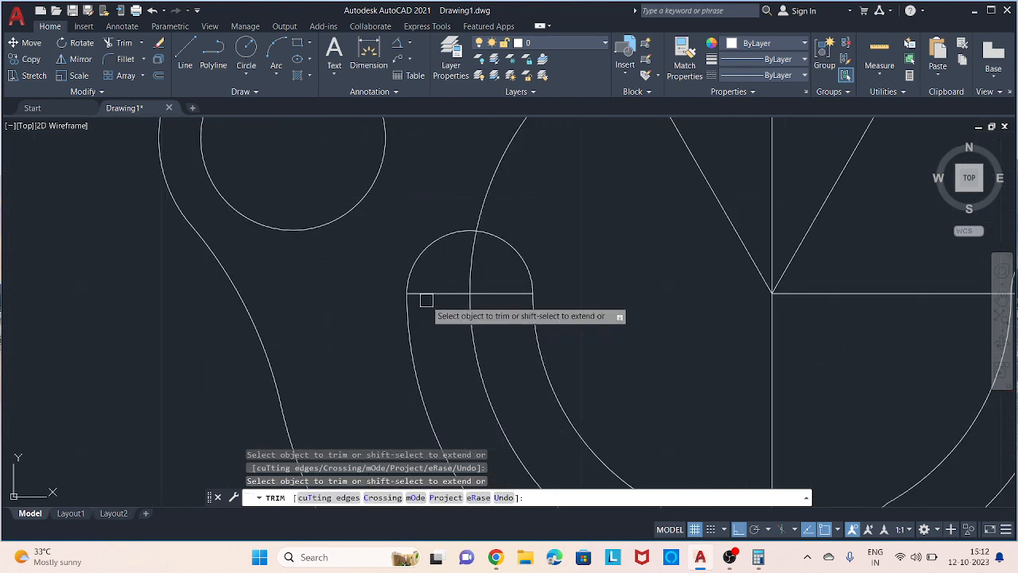
pyautogui.scroll(-6, 598, 244)
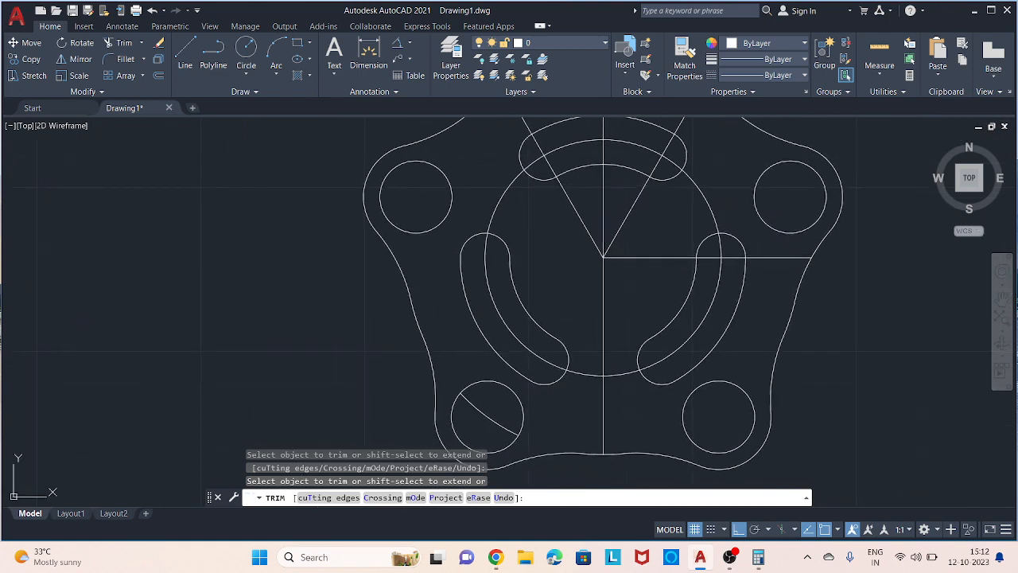
pyautogui.click(759, 256)
pyautogui.scroll(3, 737, 267)
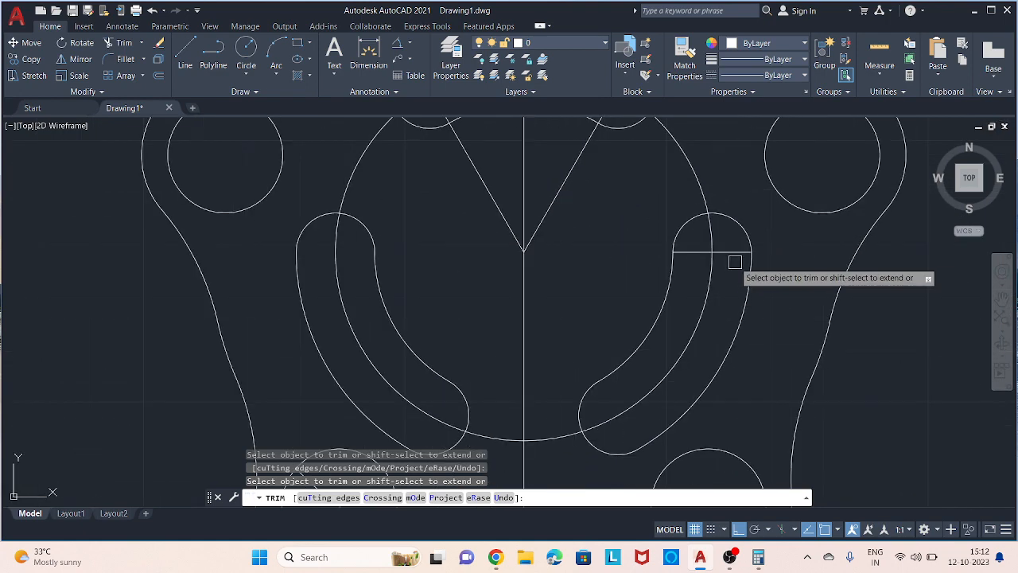
pyautogui.click(731, 254)
pyautogui.scroll(-8, 689, 252)
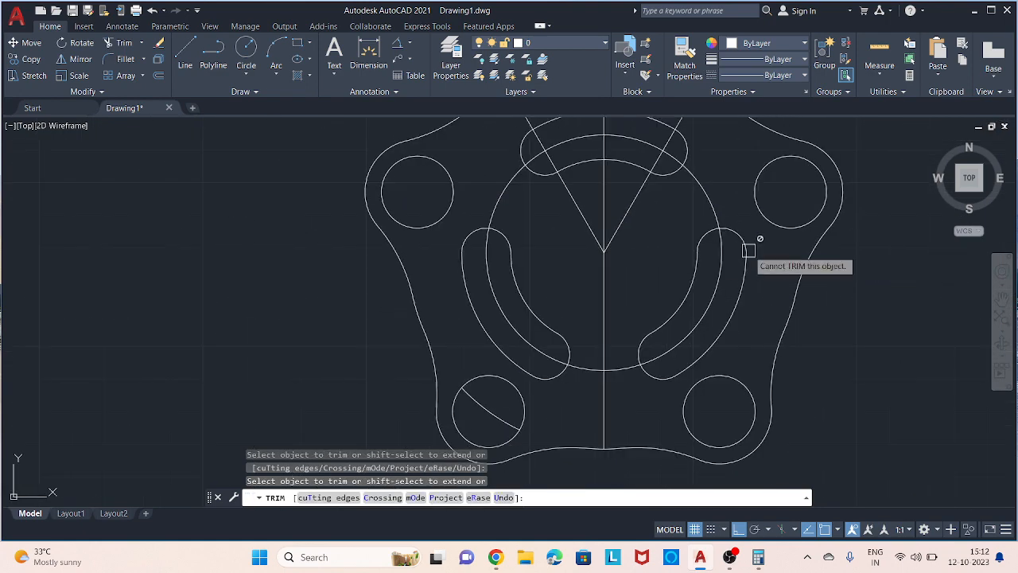
pyautogui.moveTo(538, 138)
pyautogui.mouseDown(button='middle')
pyautogui.moveTo(484, 221)
pyautogui.moveTo(466, 297)
pyautogui.mouseUp(button='middle')
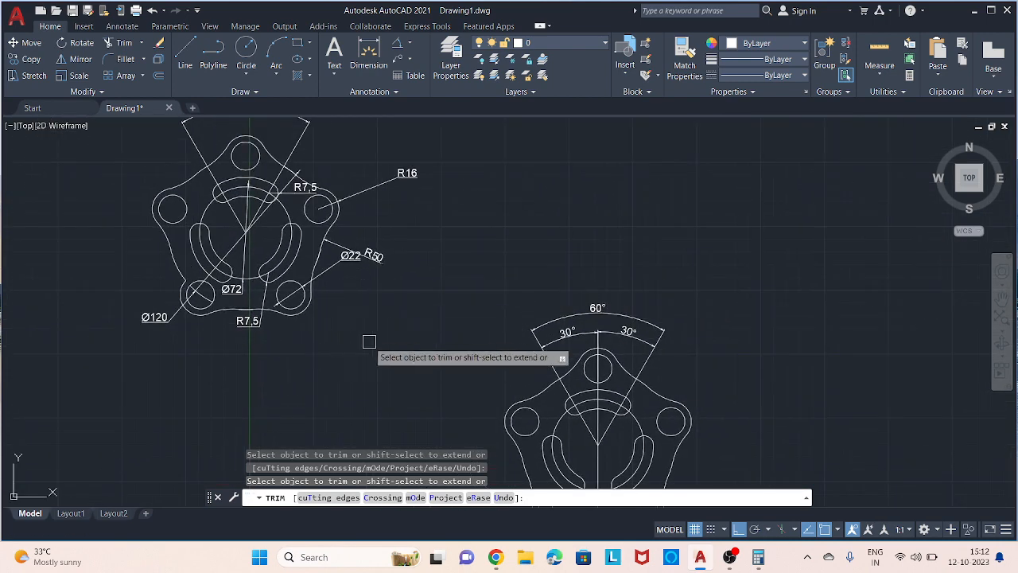
pyautogui.press('Escape')
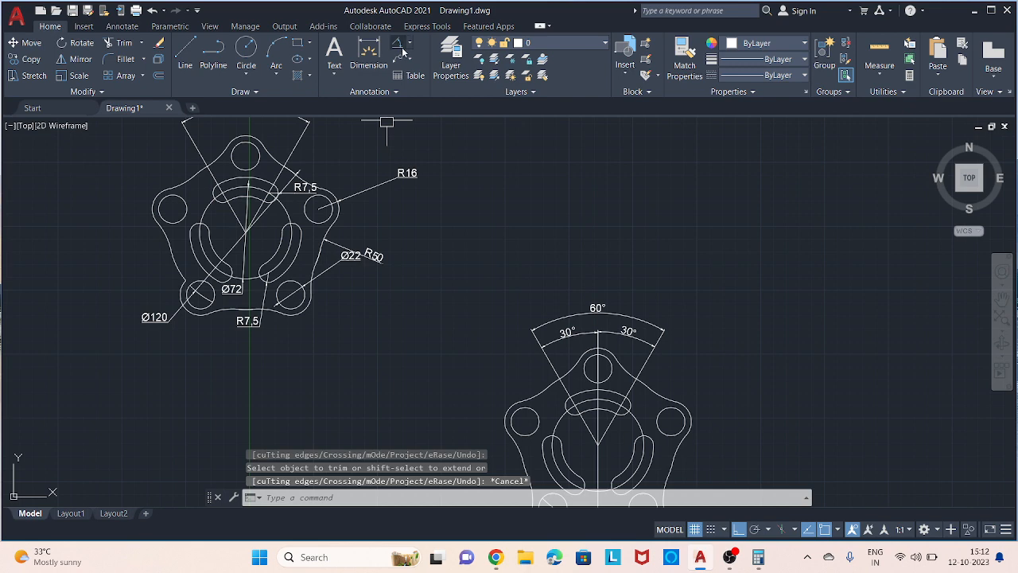
pyautogui.click(403, 47)
pyautogui.moveTo(450, 296); pyautogui.dragTo(397, 151, button='middle')
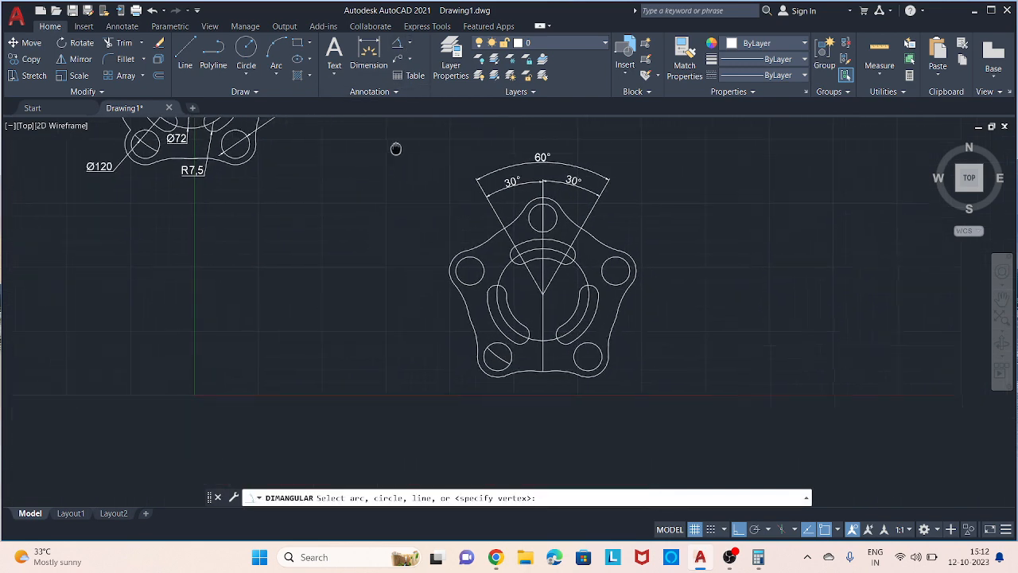
pyautogui.scroll(2, 575, 256)
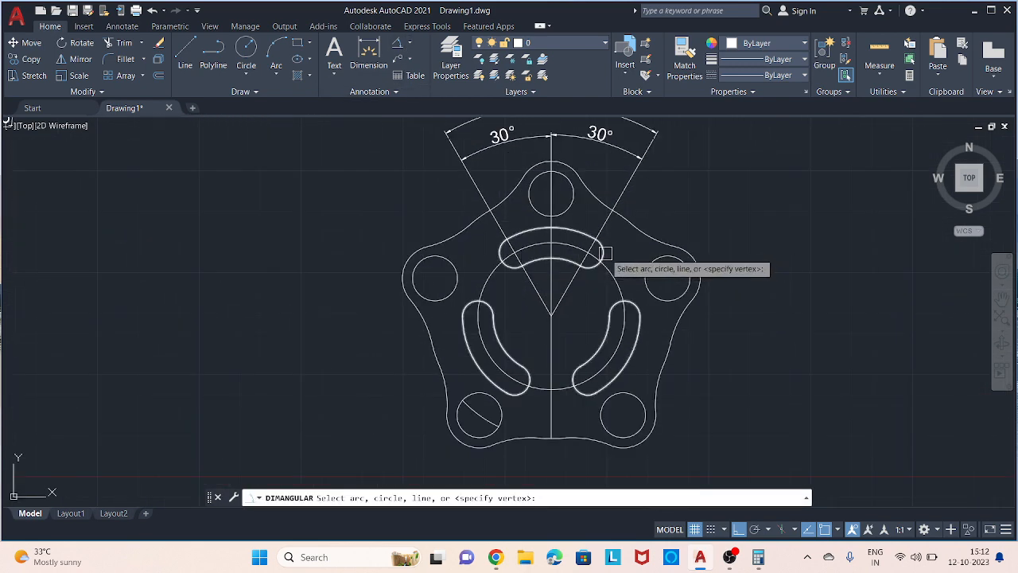
pyautogui.press('Escape')
pyautogui.scroll(-2, 730, 184)
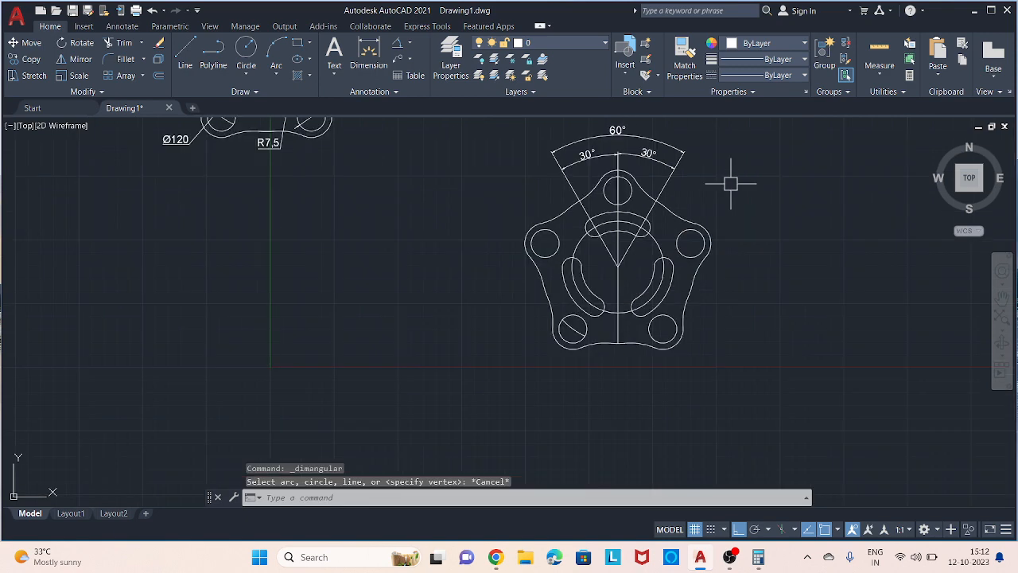
# - Explode the entire redrawn flange, including its slot array and angular dimensions
pyautogui.click(825, 142)
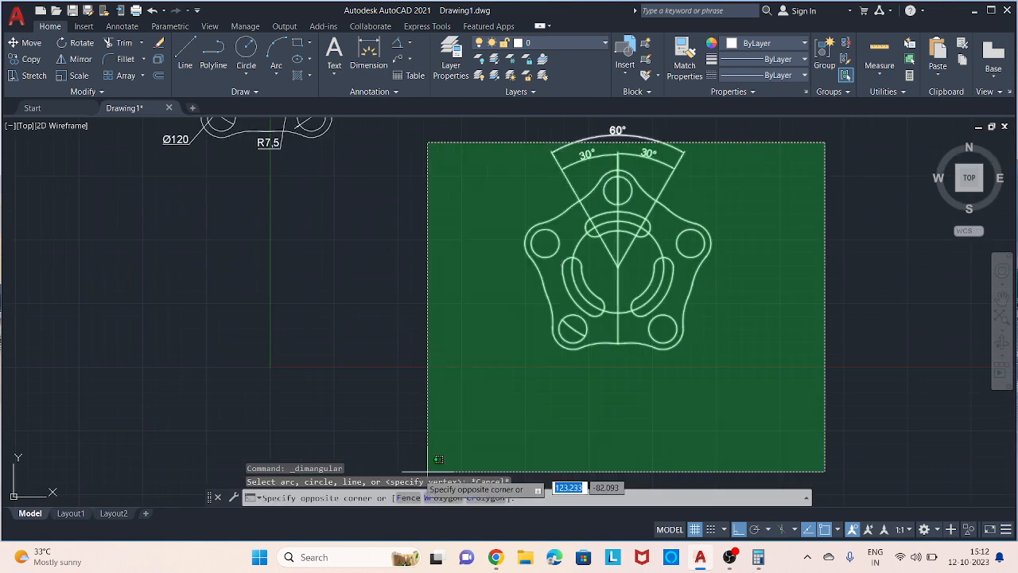
pyautogui.click(408, 502)
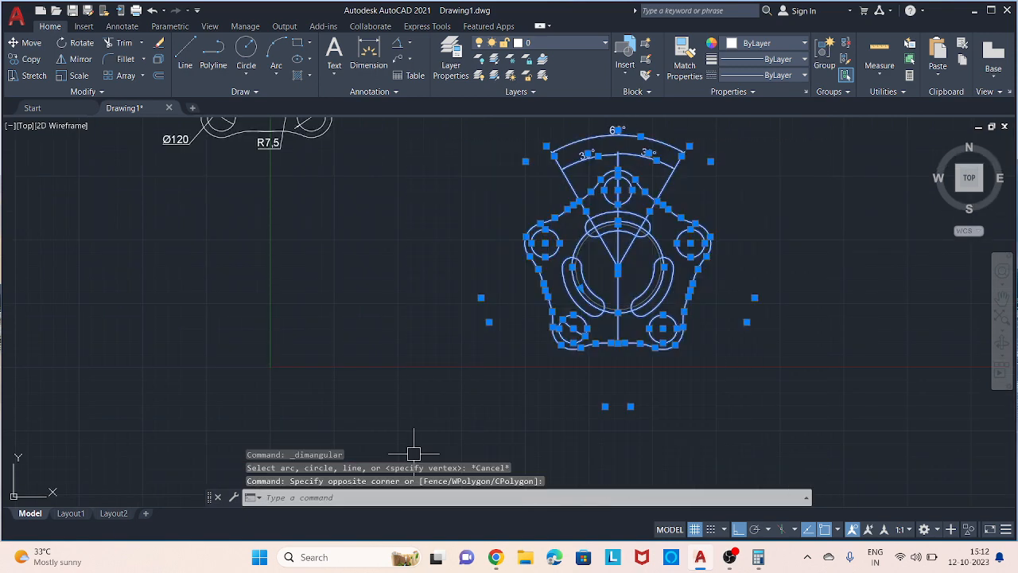
pyautogui.write('explode')
pyautogui.press('Return')
pyautogui.press('Return')
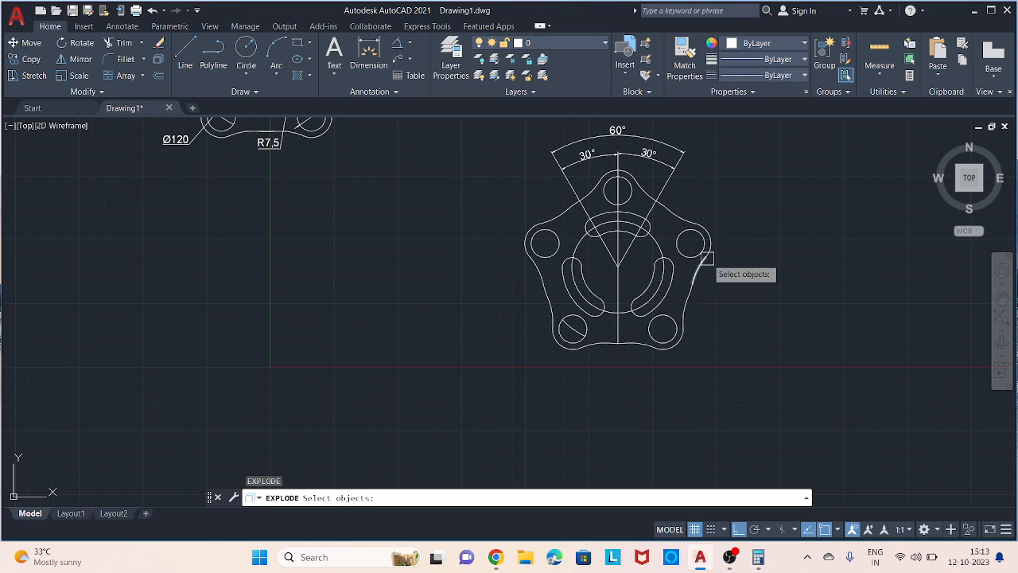
pyautogui.scroll(-2, 745, 195)
pyautogui.moveTo(743, 199); pyautogui.dragTo(583, 336, button='middle')
pyautogui.press('Escape')
pyautogui.scroll(4, 428, 130)
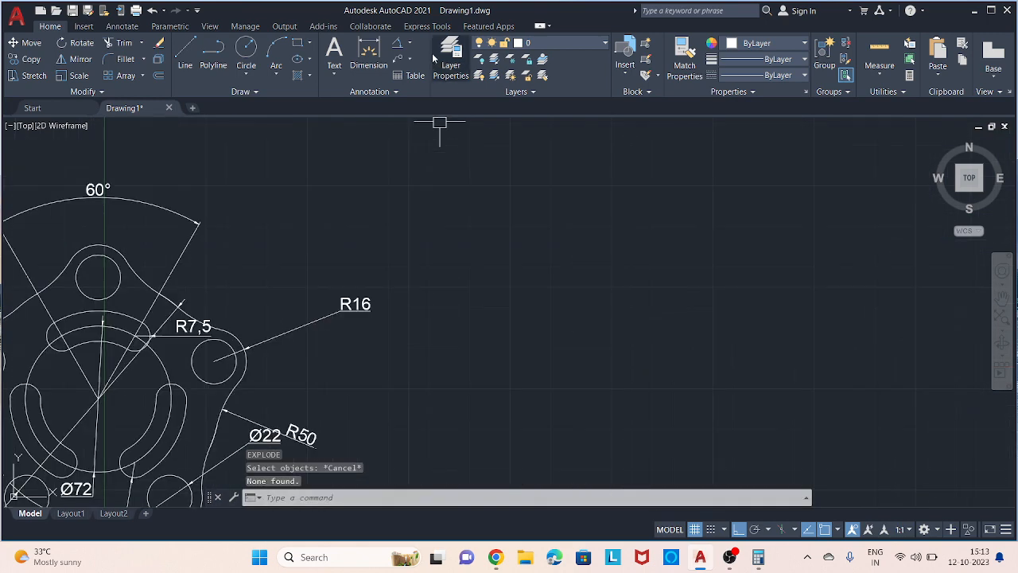
pyautogui.click(399, 45)
pyautogui.scroll(-3, 493, 218)
pyautogui.scroll(5, 603, 465)
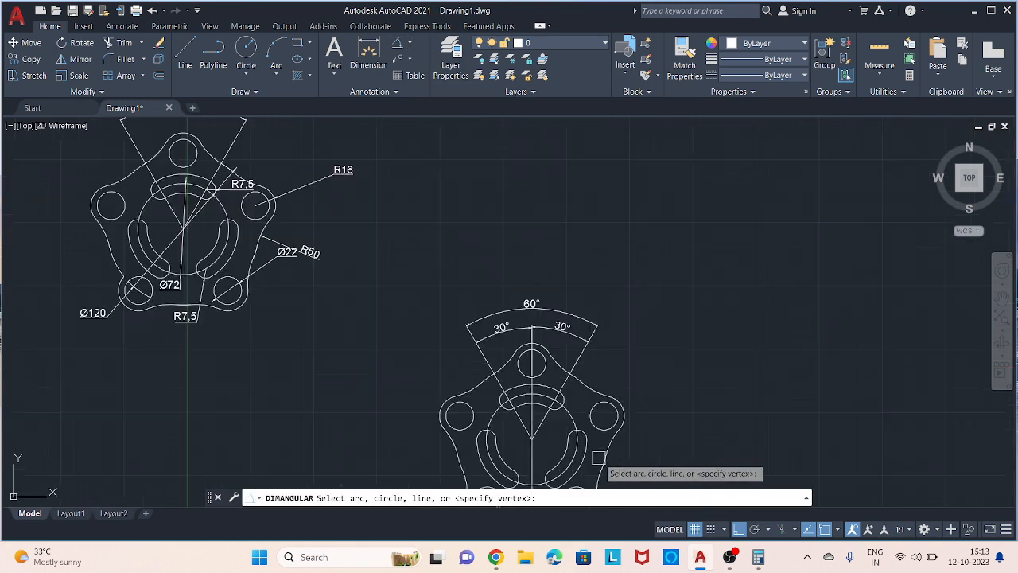
pyautogui.click(510, 317)
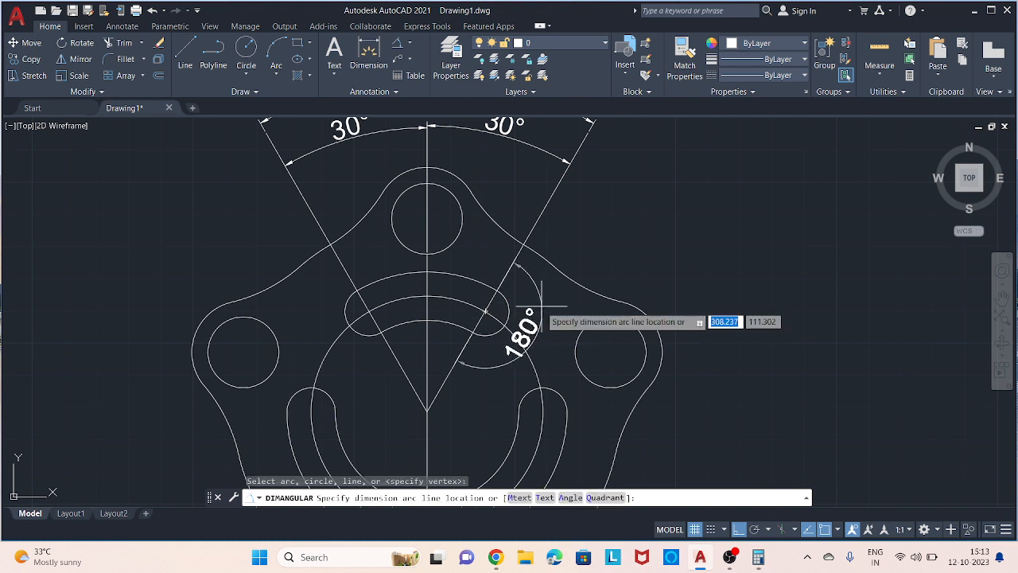
pyautogui.press('Escape')
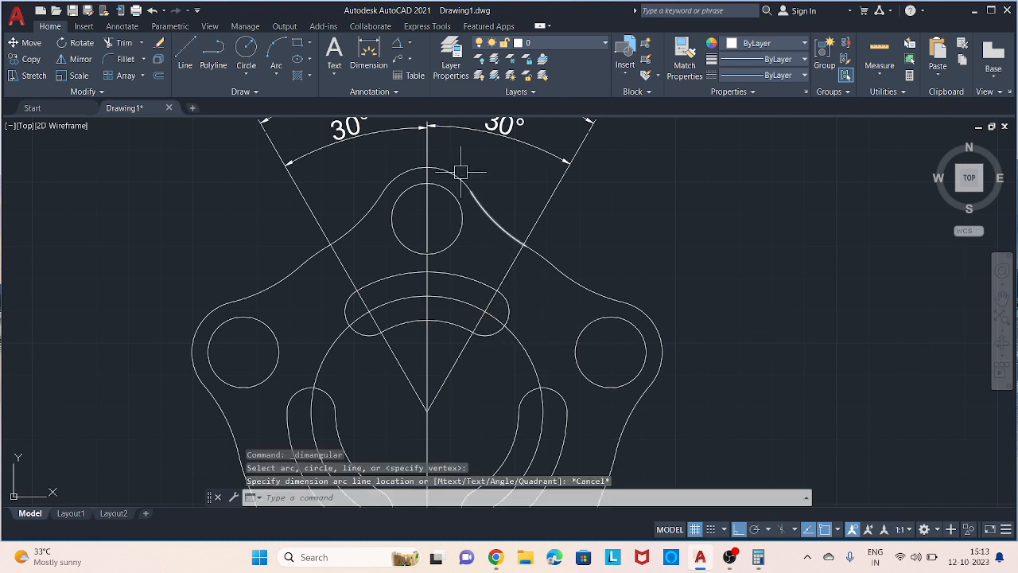
# - Add a radius dimension to the rounded right end of the redrawn flange's top slot, placing its text outside the outline
pyautogui.click(407, 45)
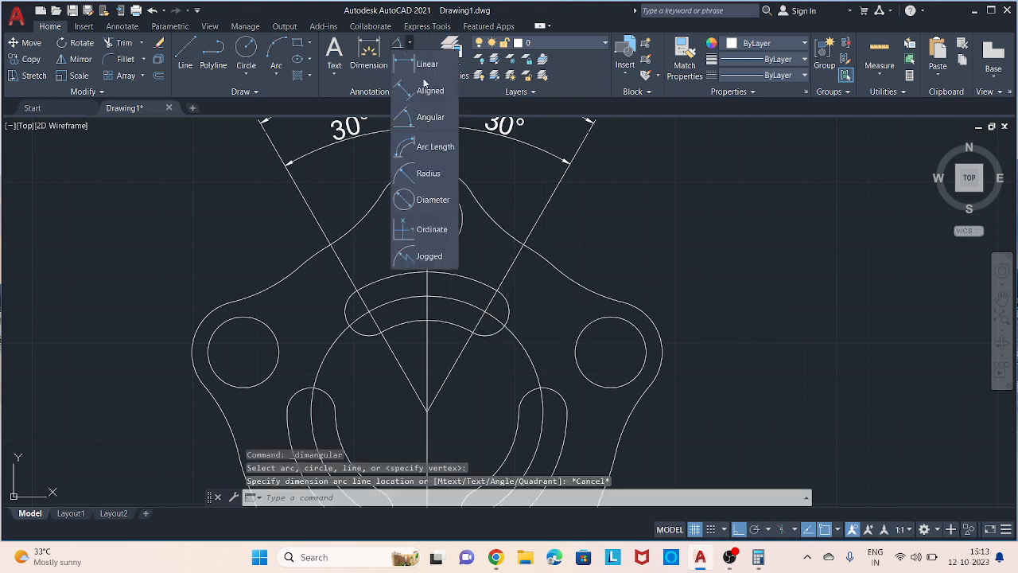
pyautogui.click(422, 176)
pyautogui.click(511, 295)
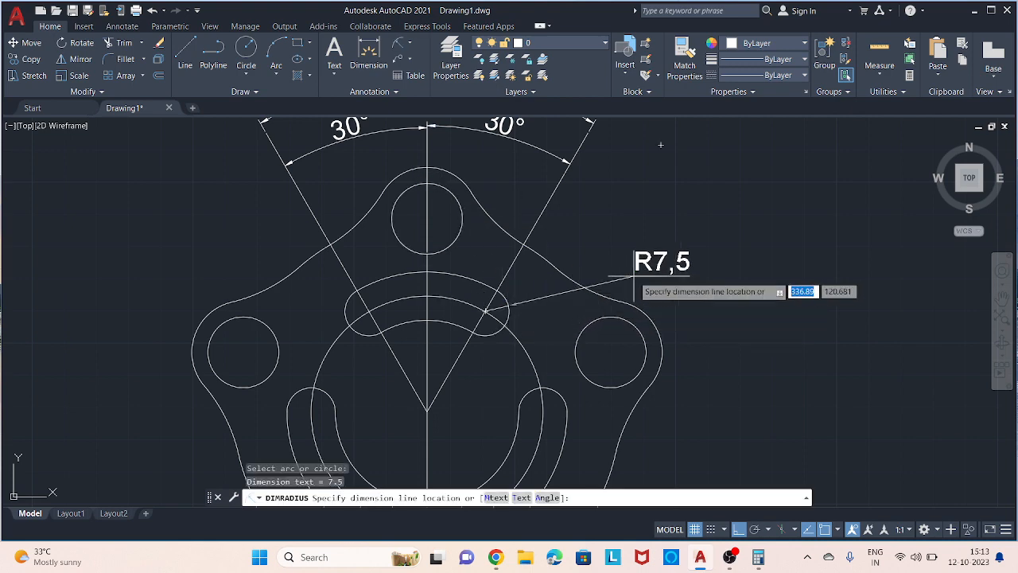
pyautogui.click(637, 235)
pyautogui.scroll(-4, 743, 300)
pyautogui.scroll(2, 670, 254)
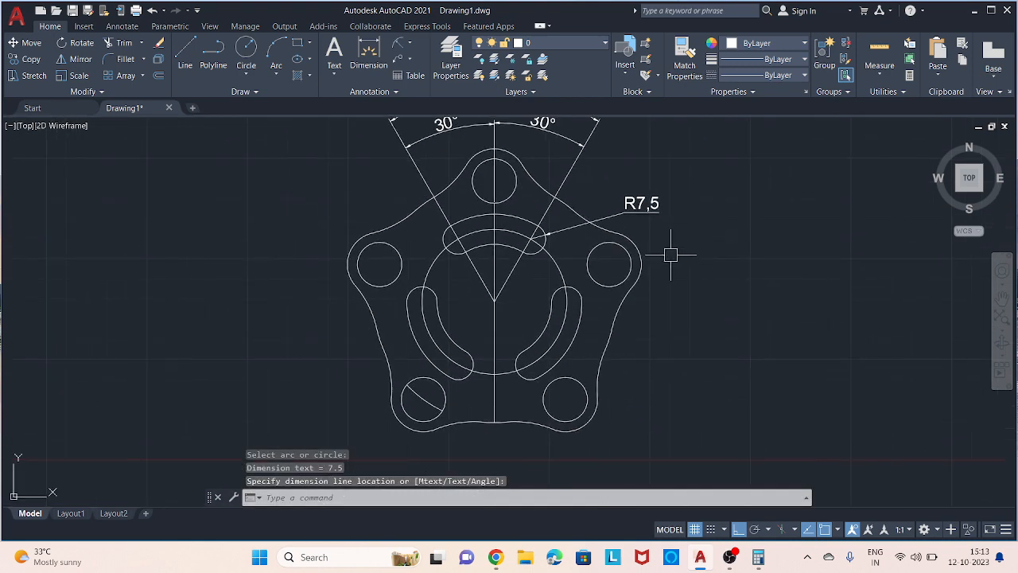
# - Add a radius dimension to the concave blend on the flange's right side, with the text outside the outline
pyautogui.press('Return')
pyautogui.click(620, 315)
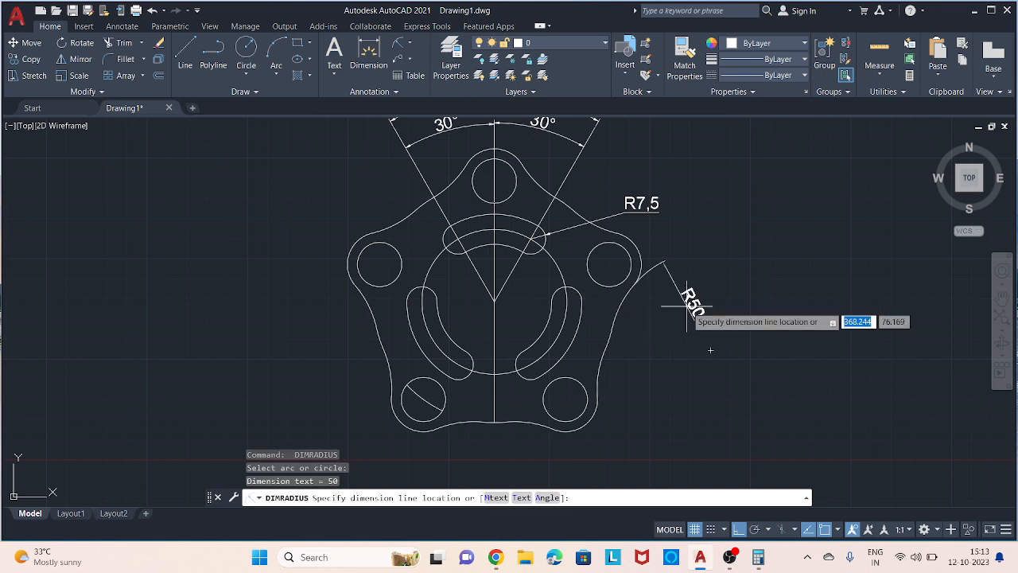
pyautogui.click(704, 350)
pyautogui.moveTo(635, 383); pyautogui.dragTo(710, 313, button='middle')
pyautogui.moveTo(609, 319); pyautogui.dragTo(662, 429, button='middle')
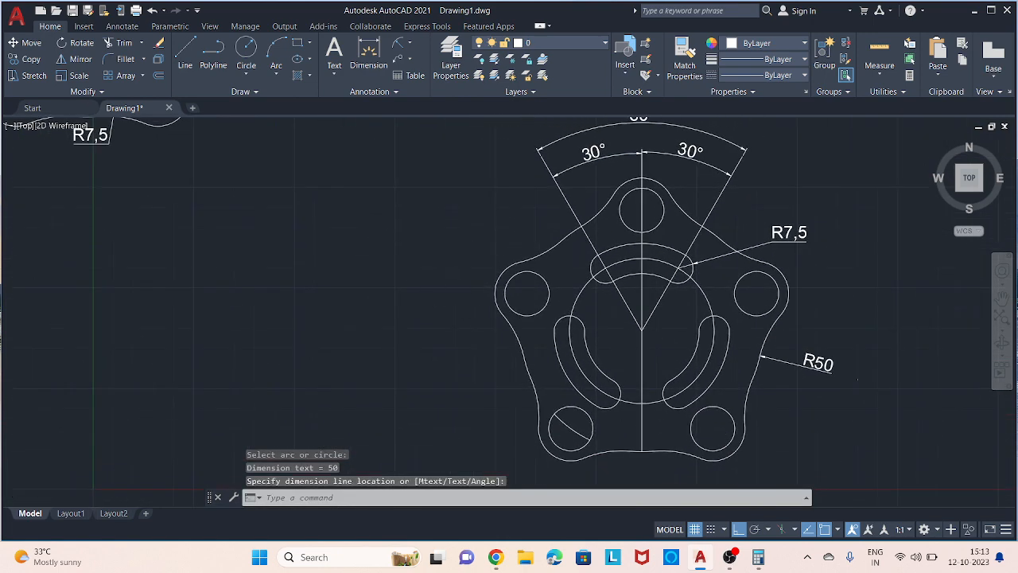
pyautogui.scroll(-2, 376, 256)
pyautogui.moveTo(376, 256); pyautogui.dragTo(467, 343, button='middle')
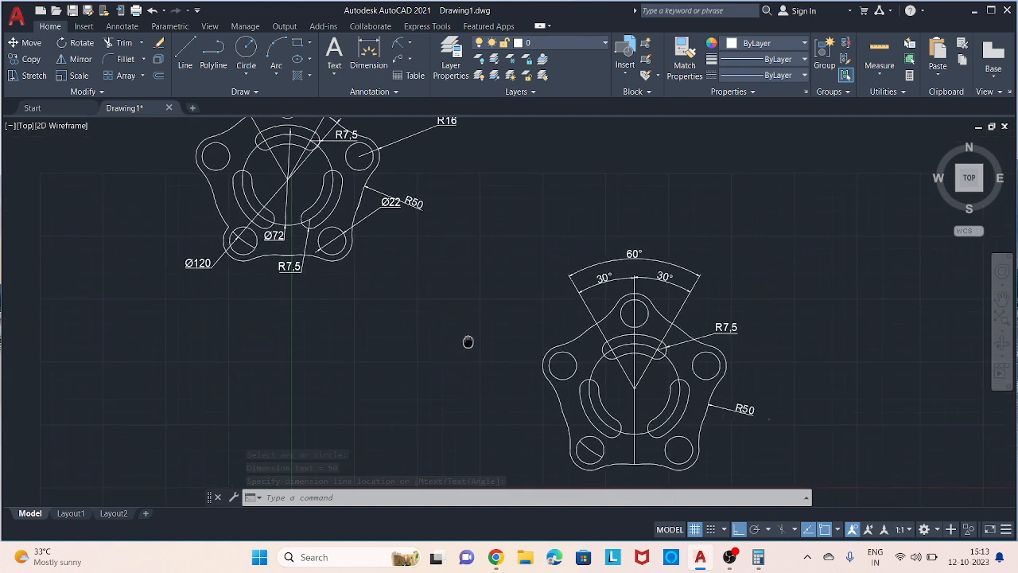
# - Dimension the diameter of the bolt-circle arc crossing the lower-left hole, placing the text below and left of the flange
pyautogui.click(410, 46)
pyautogui.click(422, 207)
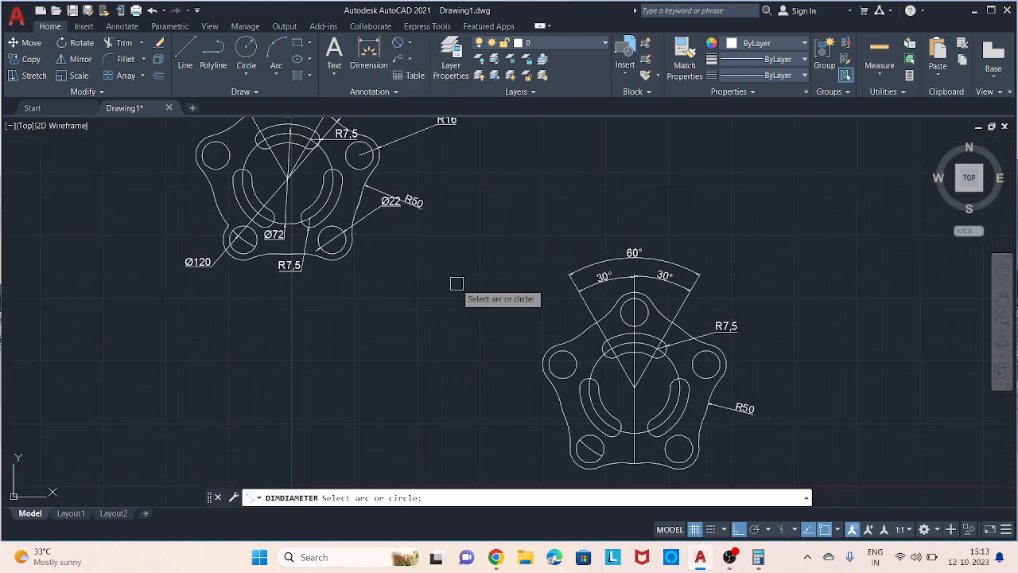
pyautogui.scroll(-2, 445, 279)
pyautogui.moveTo(445, 278); pyautogui.dragTo(407, 174, button='middle')
pyautogui.scroll(8, 477, 270)
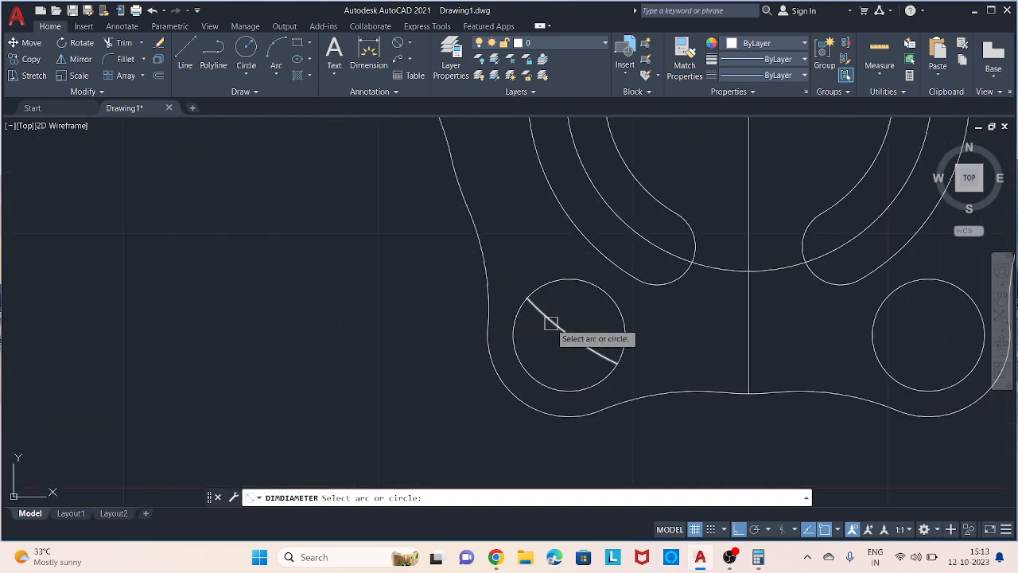
pyautogui.click(551, 323)
pyautogui.click(453, 451)
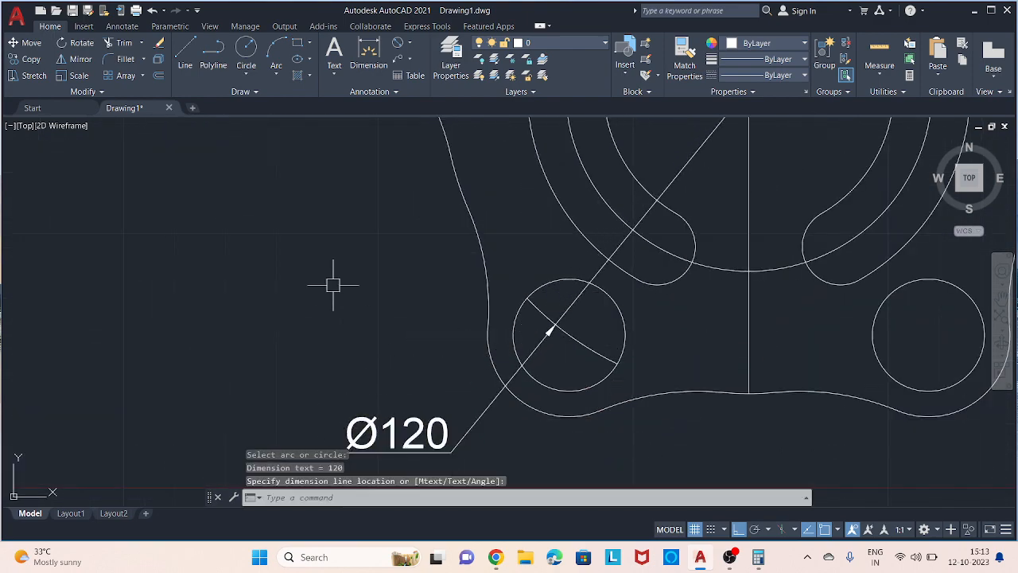
pyautogui.scroll(-8, 470, 332)
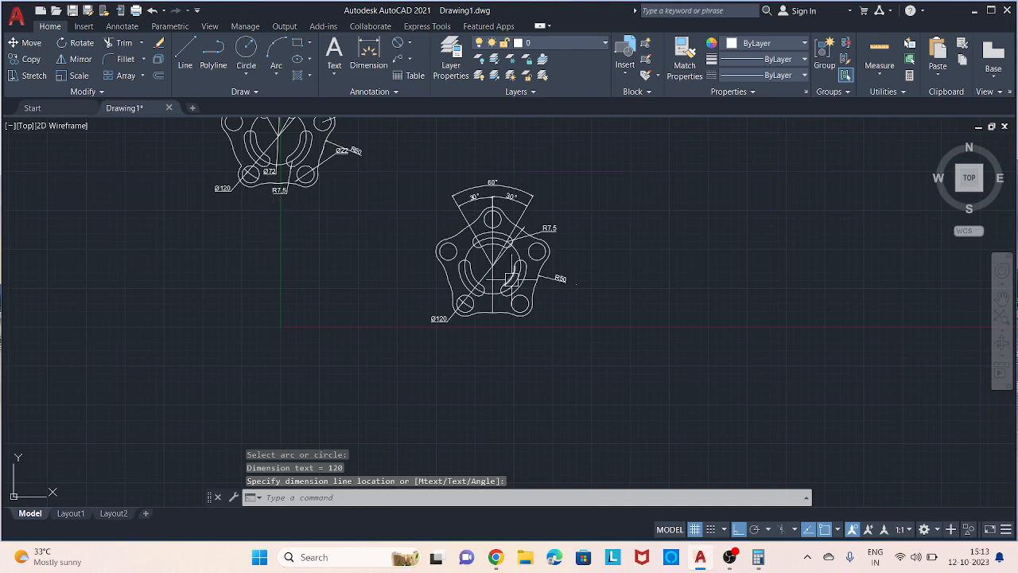
# - Add a diameter dimension to the upper-right lobe's hole, placing the text outside the outline to its upper right
pyautogui.scroll(8, 379, 244)
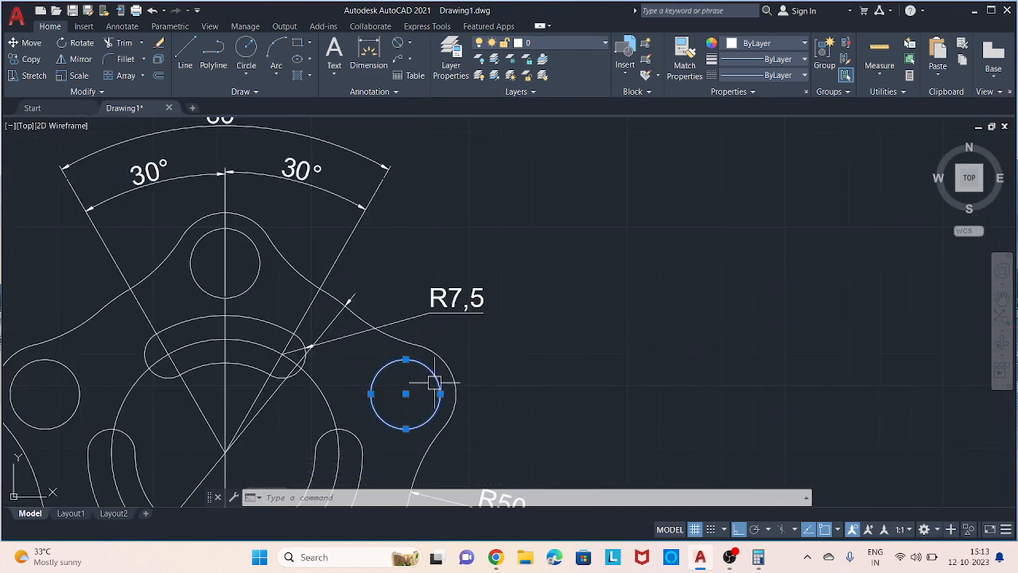
pyautogui.press('Escape')
pyautogui.press('Return')
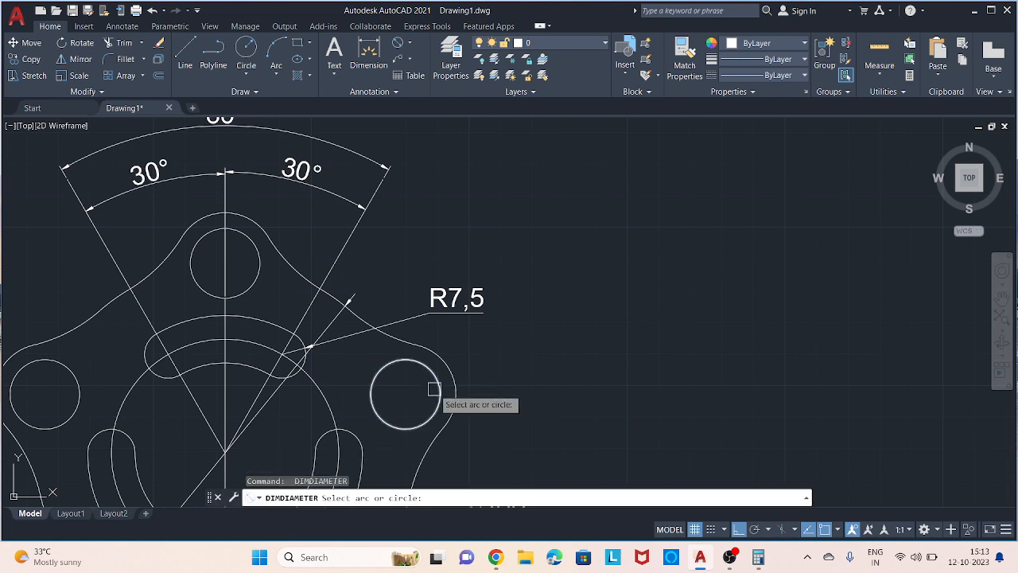
pyautogui.click(433, 389)
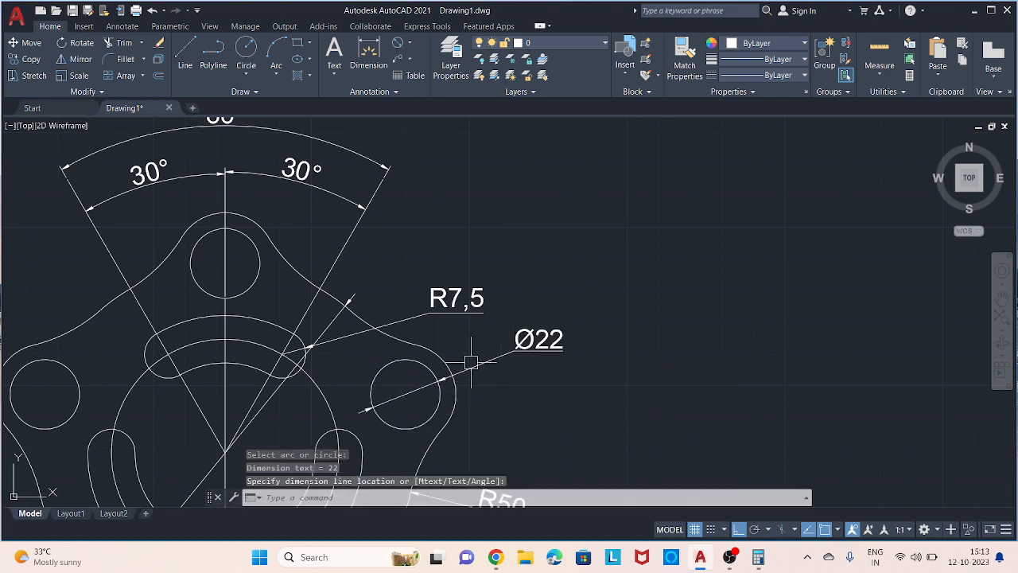
pyautogui.scroll(-5, 391, 371)
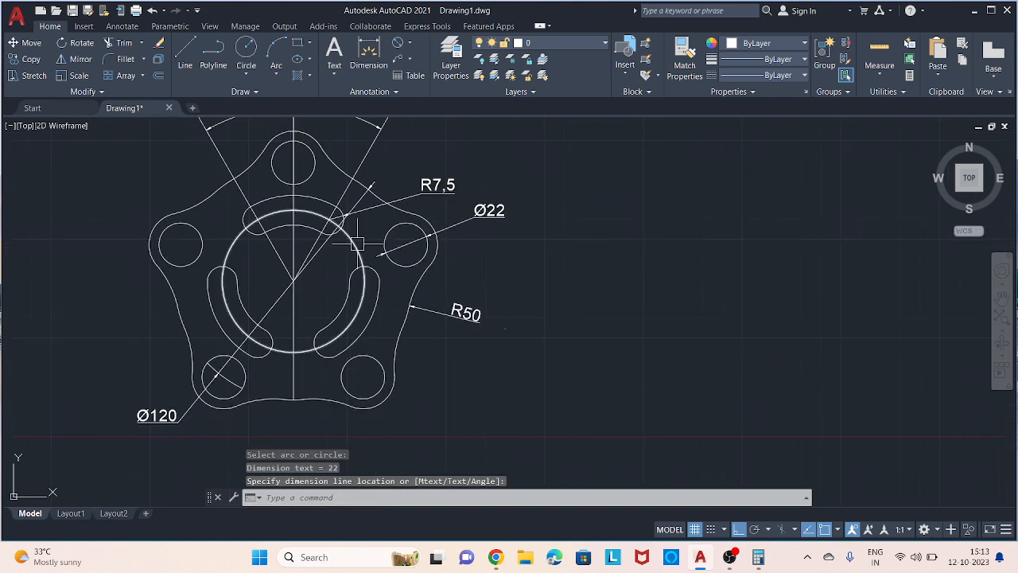
# - Dimension the diameter of the slots' centreline circle, placing the text below the flange
pyautogui.moveTo(336, 283); pyautogui.dragTo(362, 313, button='middle')
pyautogui.press('Return')
pyautogui.click(335, 380)
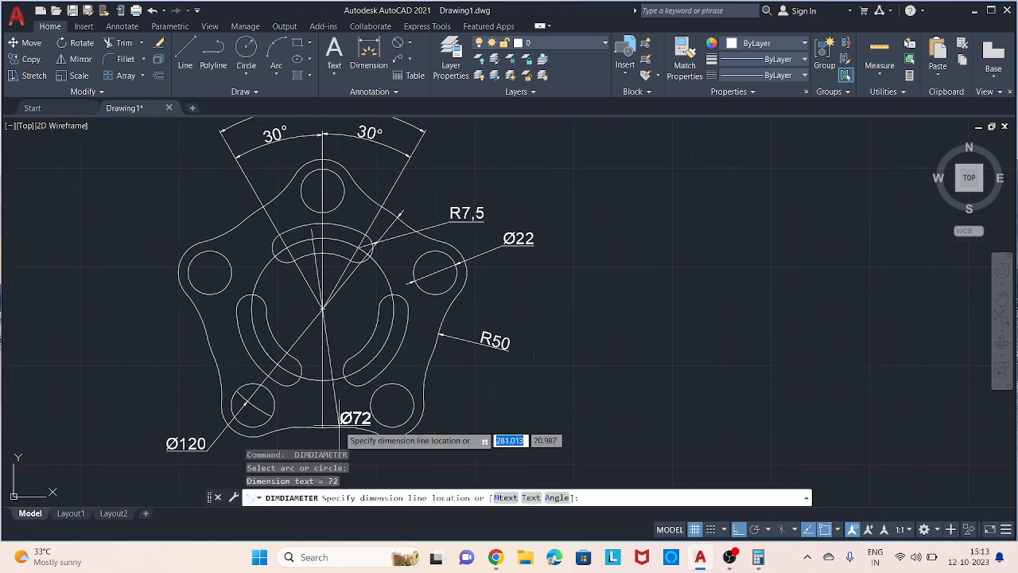
pyautogui.click(366, 466)
pyautogui.scroll(2, 352, 363)
pyautogui.scroll(-5, 362, 299)
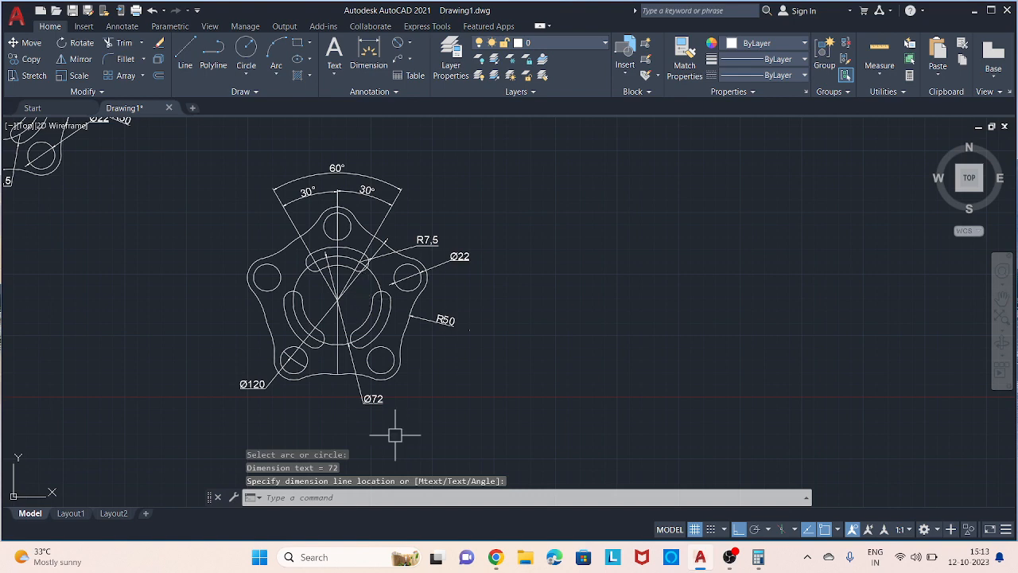
pyautogui.moveTo(138, 308)
pyautogui.mouseDown(button='middle')
pyautogui.moveTo(285, 305)
pyautogui.moveTo(250, 284)
pyautogui.moveTo(232, 294)
pyautogui.moveTo(284, 334)
pyautogui.mouseUp(button='middle')
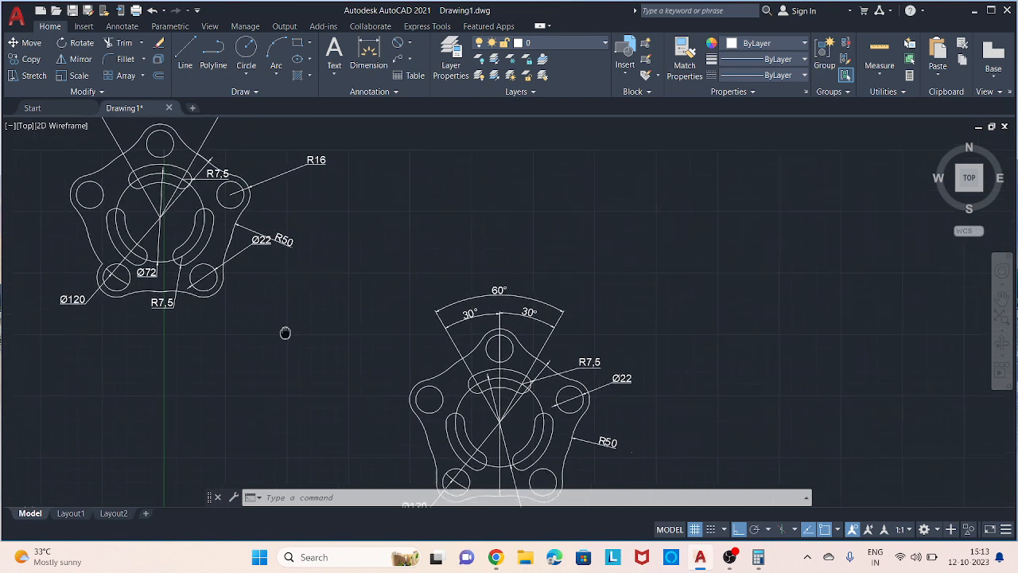
# - Add a radius dimension to the top lobe's outer arc, placing the text to the right beside the angular dimensions
pyautogui.click(412, 45)
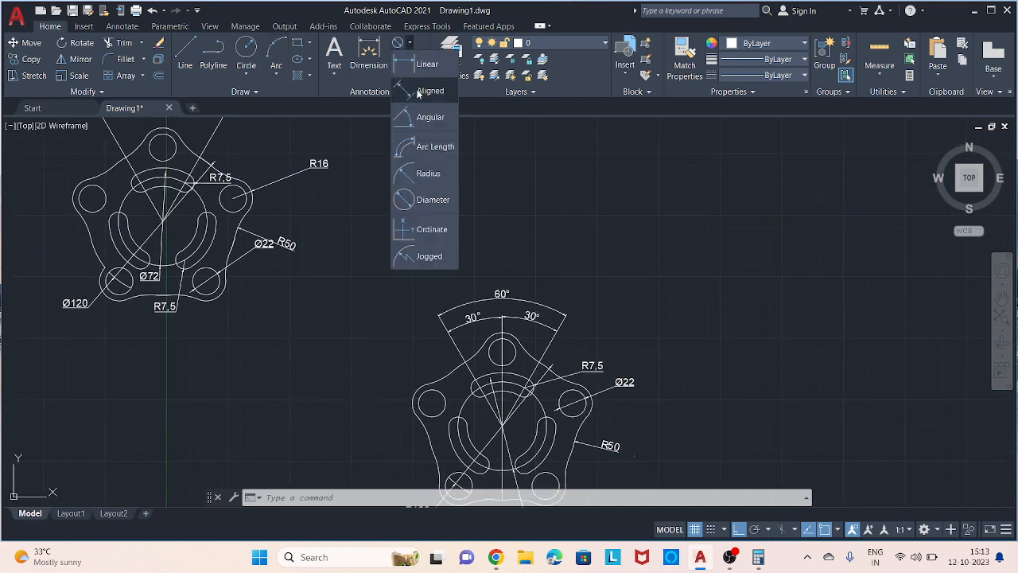
pyautogui.click(435, 172)
pyautogui.scroll(4, 525, 340)
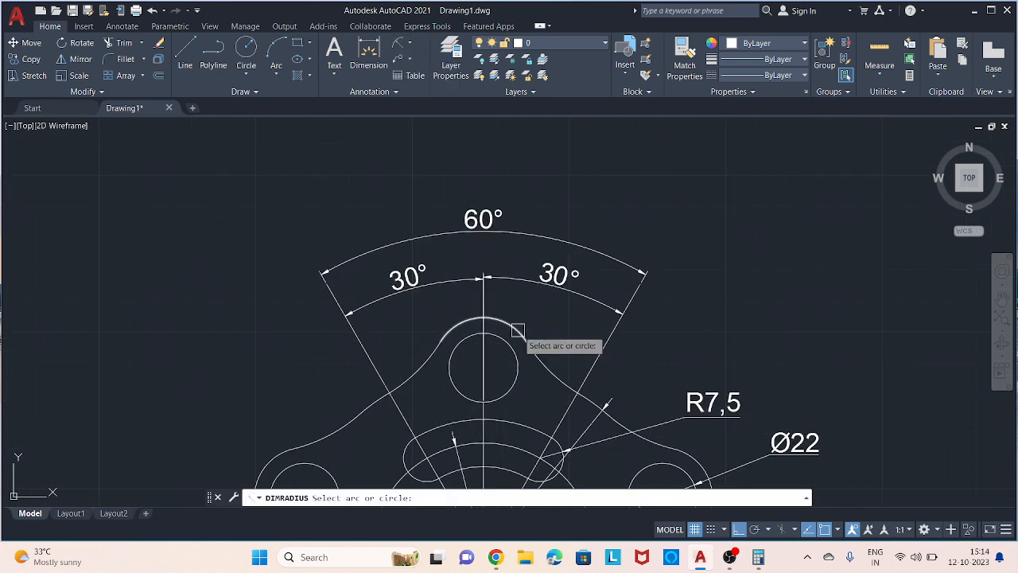
pyautogui.click(518, 329)
pyautogui.click(693, 292)
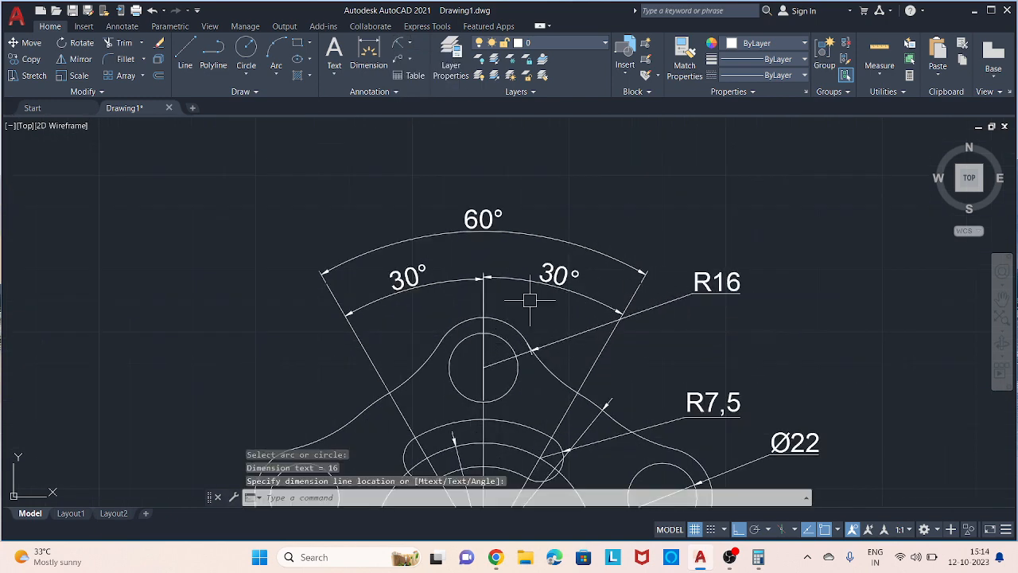
pyautogui.scroll(-5, 318, 311)
# - Add a radius dimension to the upper-right lobe's outer arc, placing the text above and right of its hole diameter dimension
pyautogui.scroll(5, 244, 254)
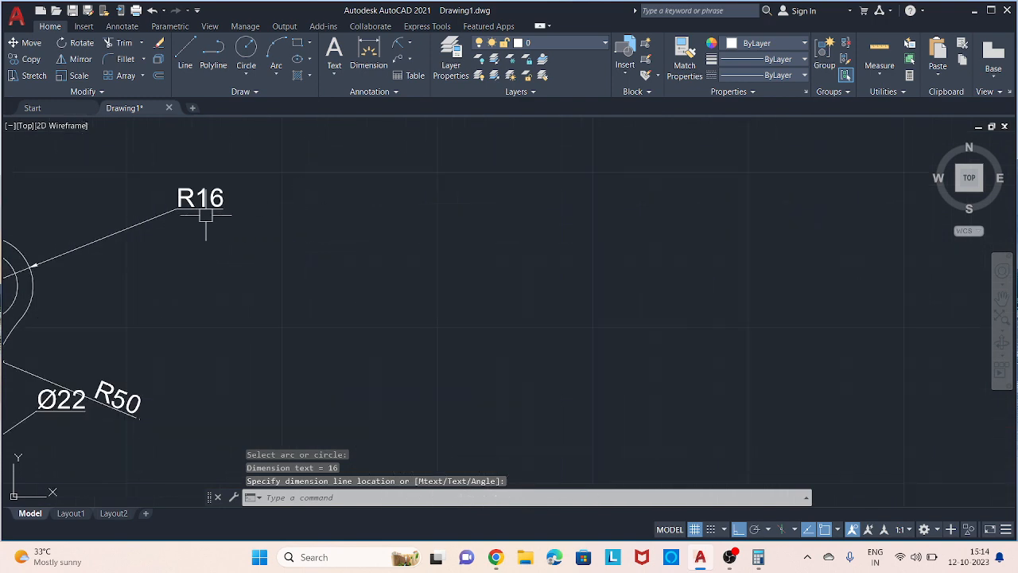
pyautogui.scroll(-5, 466, 262)
pyautogui.scroll(5, 504, 409)
pyautogui.moveTo(504, 409); pyautogui.dragTo(511, 228, button='middle')
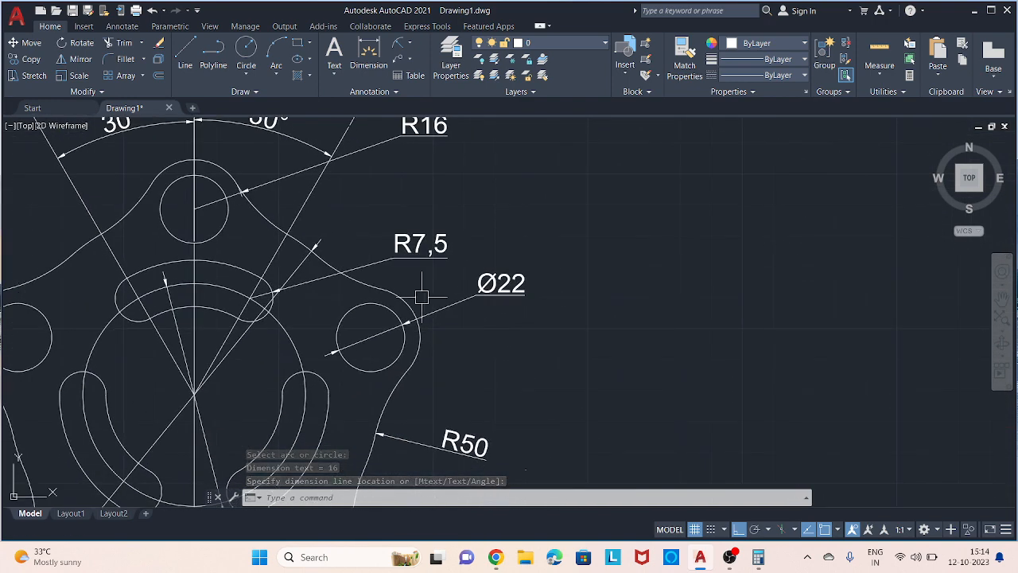
pyautogui.press('Return')
pyautogui.click(419, 322)
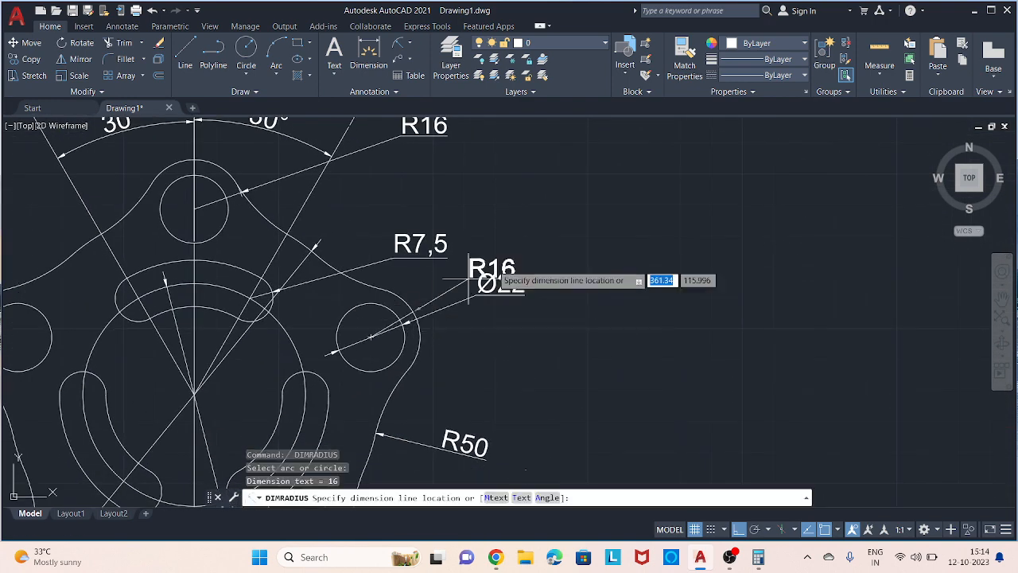
pyautogui.click(569, 203)
pyautogui.scroll(2, 573, 215)
pyautogui.scroll(-3, 596, 218)
pyautogui.scroll(1, 636, 213)
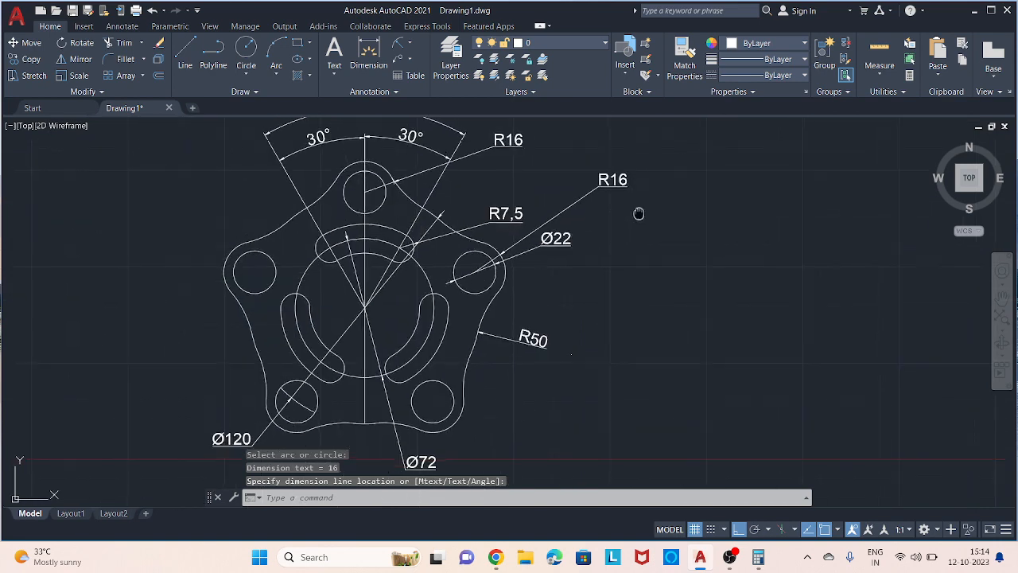
pyautogui.moveTo(639, 213); pyautogui.dragTo(722, 271, button='middle')
pyautogui.scroll(-2, 308, 244)
pyautogui.moveTo(239, 251); pyautogui.dragTo(346, 281, button='middle')
pyautogui.scroll(2, 473, 354)
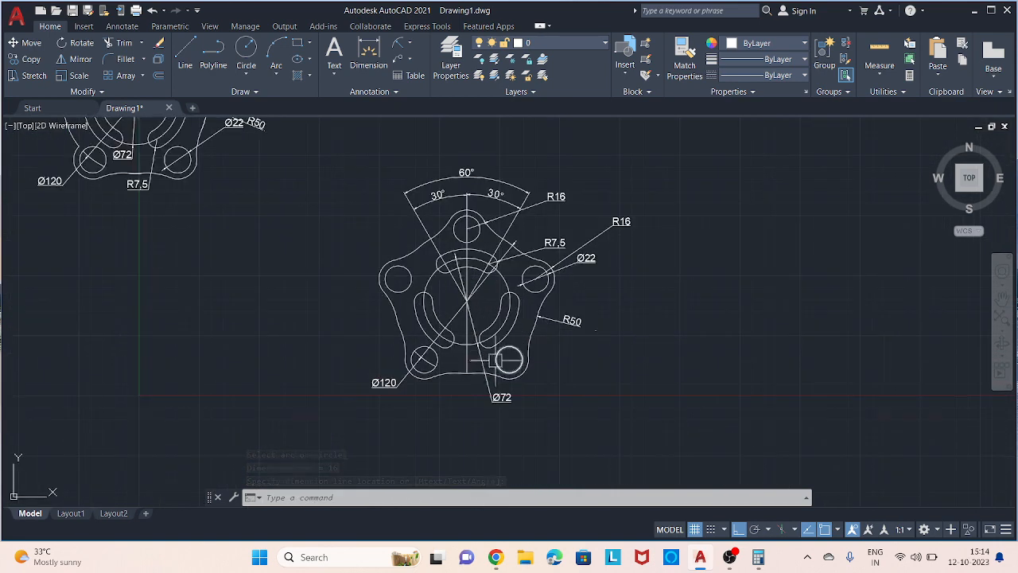
# - Trim away the vertical construction line's segments from the flange's bottom edge up past the top lobe, then end trimming
pyautogui.scroll(6, 477, 364)
pyautogui.press('Escape')
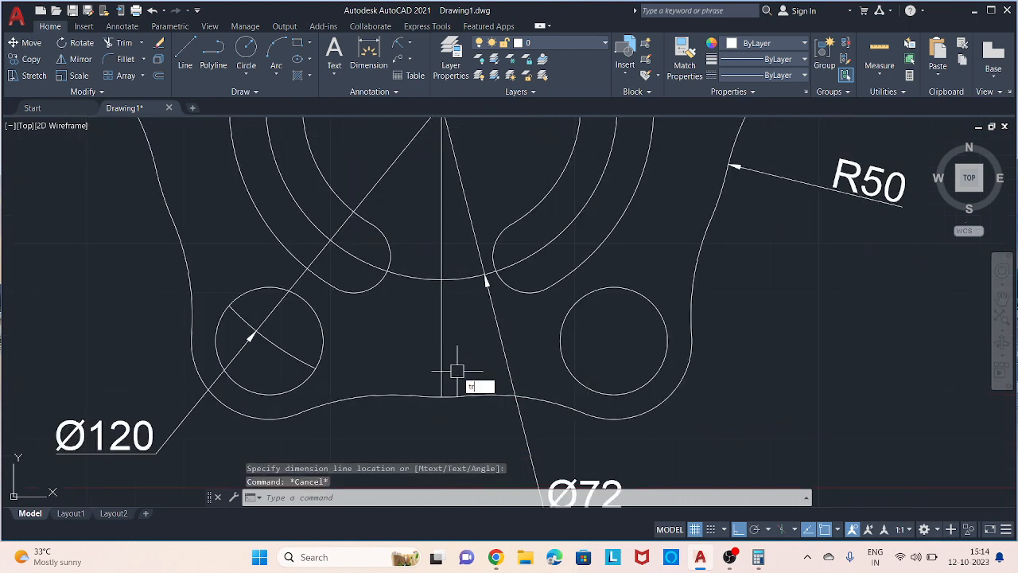
pyautogui.press('Return')
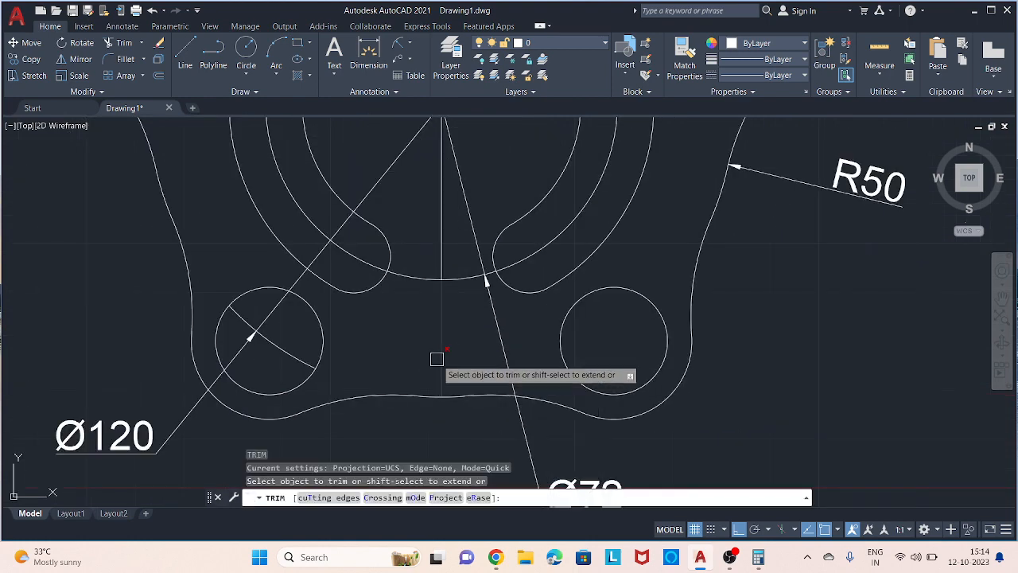
pyautogui.scroll(-5, 439, 231)
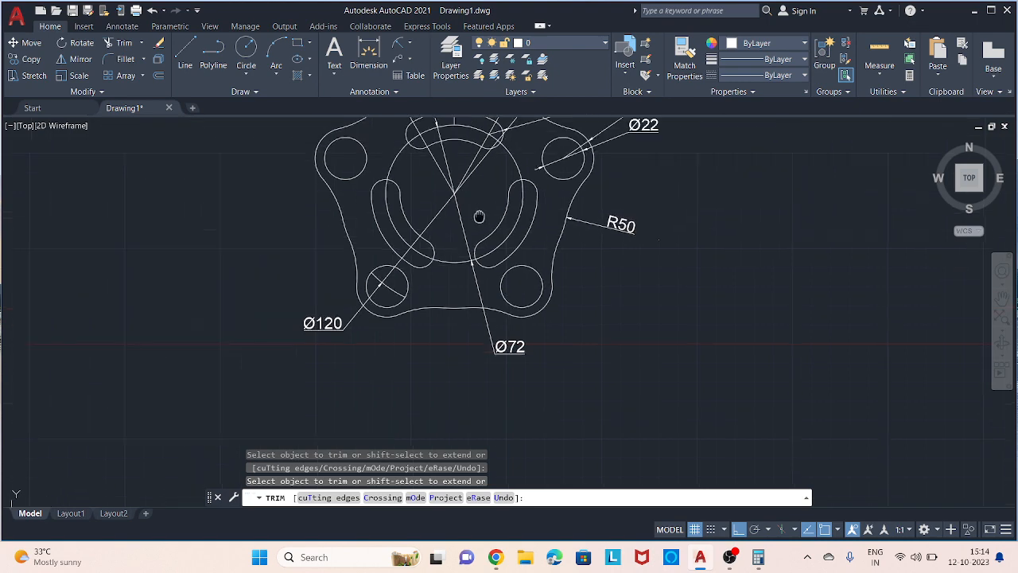
pyautogui.scroll(3, 448, 175)
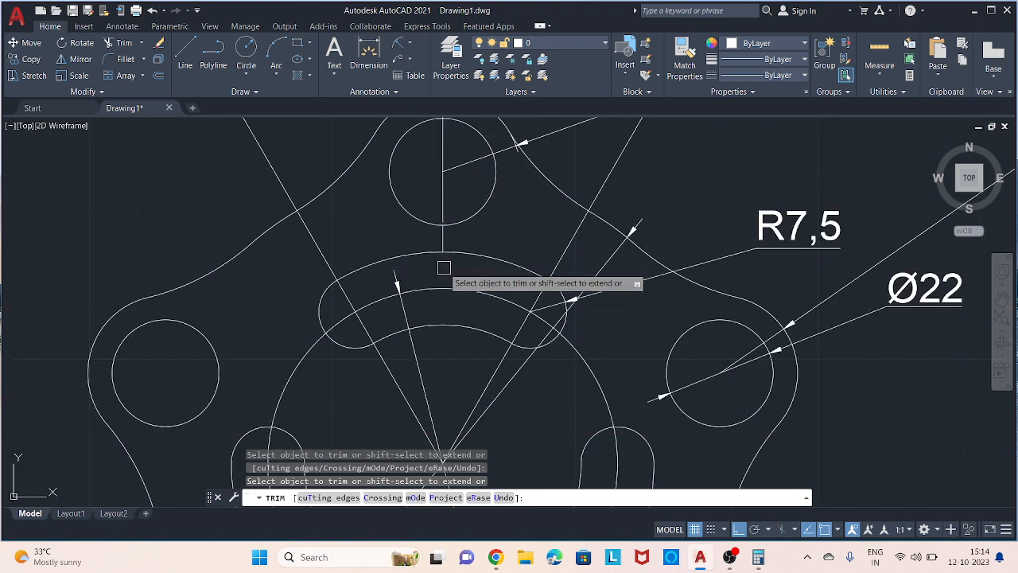
pyautogui.scroll(4, 443, 234)
pyautogui.scroll(-2, 425, 231)
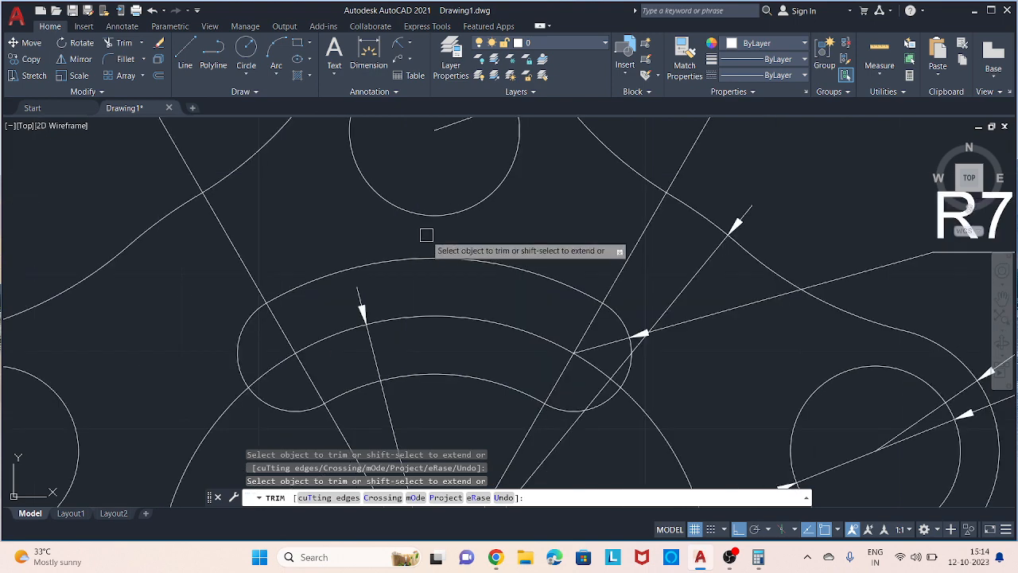
pyautogui.moveTo(425, 232); pyautogui.dragTo(438, 411, button='middle')
pyautogui.scroll(2, 418, 198)
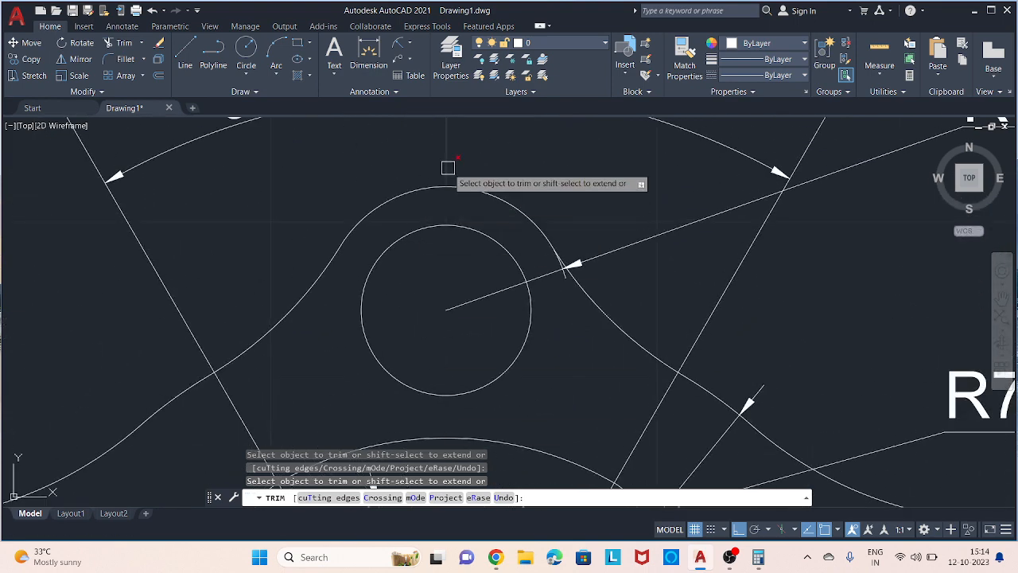
pyautogui.scroll(-5, 452, 179)
pyautogui.scroll(-4, 661, 177)
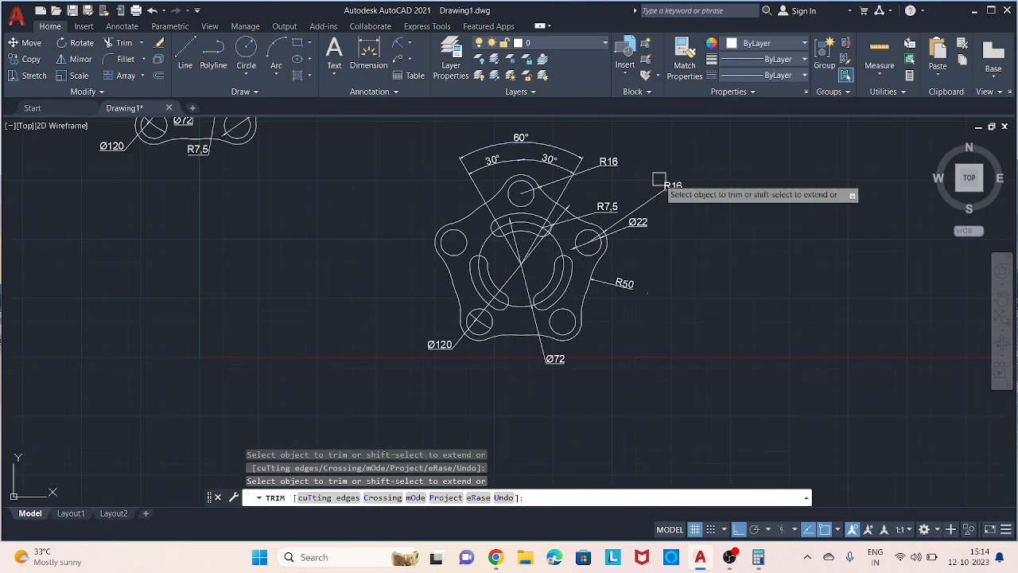
pyautogui.moveTo(714, 175); pyautogui.dragTo(682, 262, button='middle')
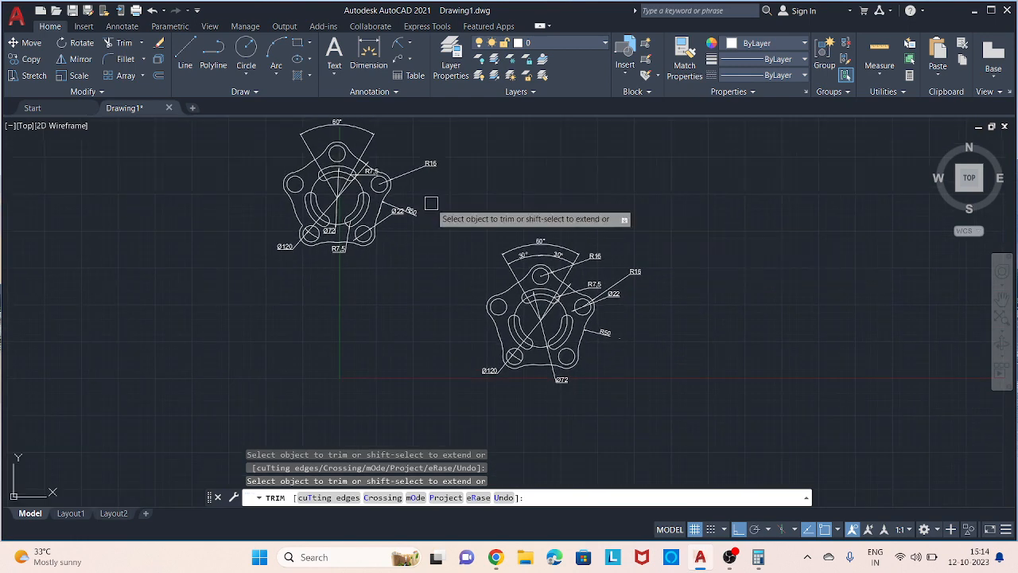
pyautogui.moveTo(458, 212); pyautogui.dragTo(450, 232, button='middle')
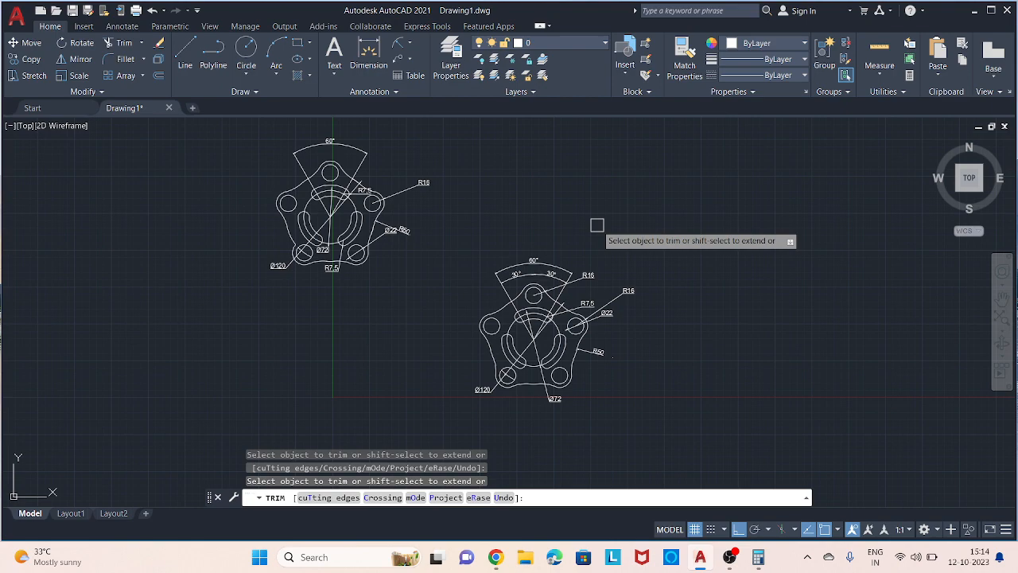
pyautogui.press('Escape')
pyautogui.moveTo(598, 232); pyautogui.dragTo(477, 249, button='middle')
pyautogui.scroll(3, 476, 258)
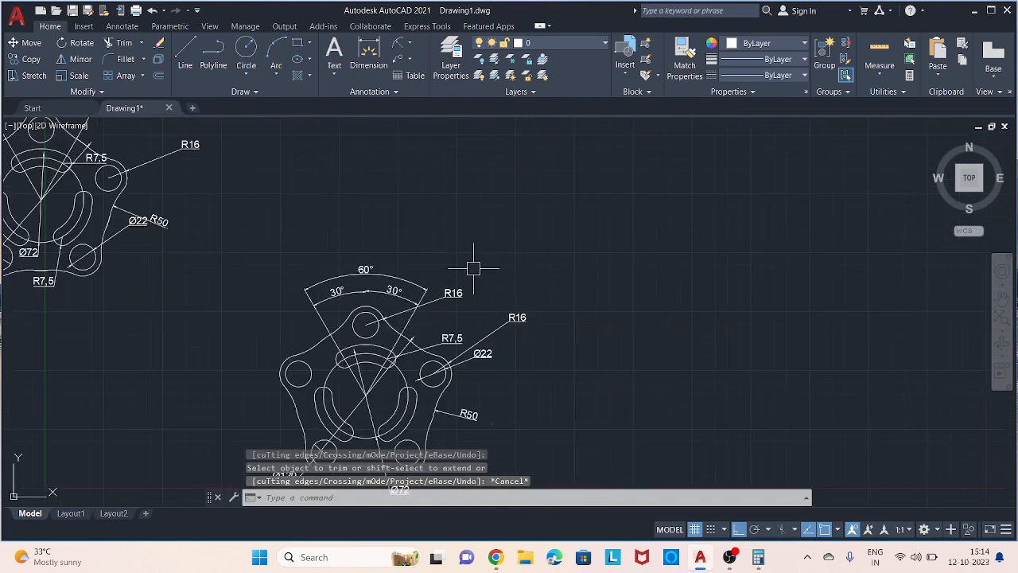
pyautogui.scroll(3, 473, 269)
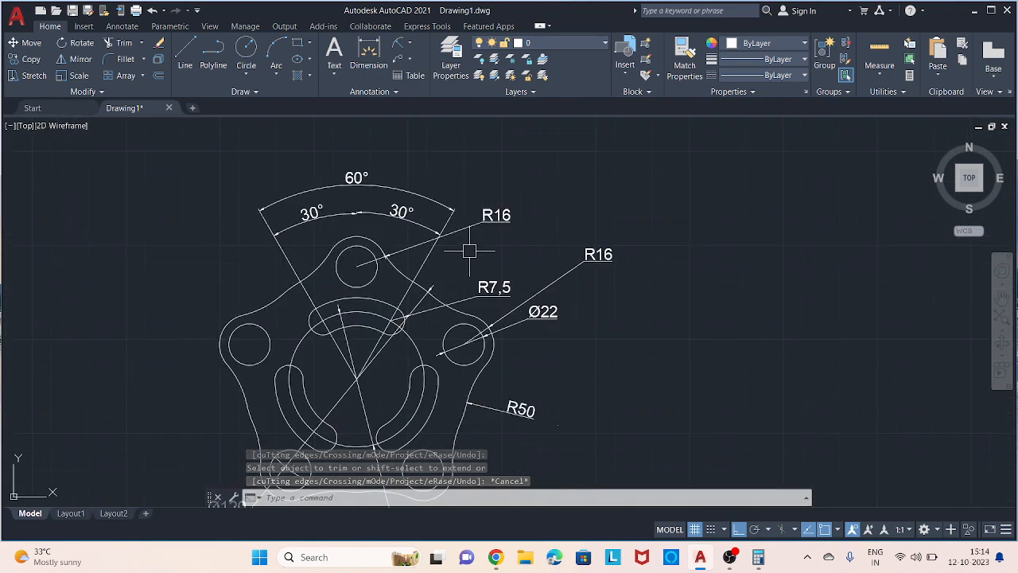